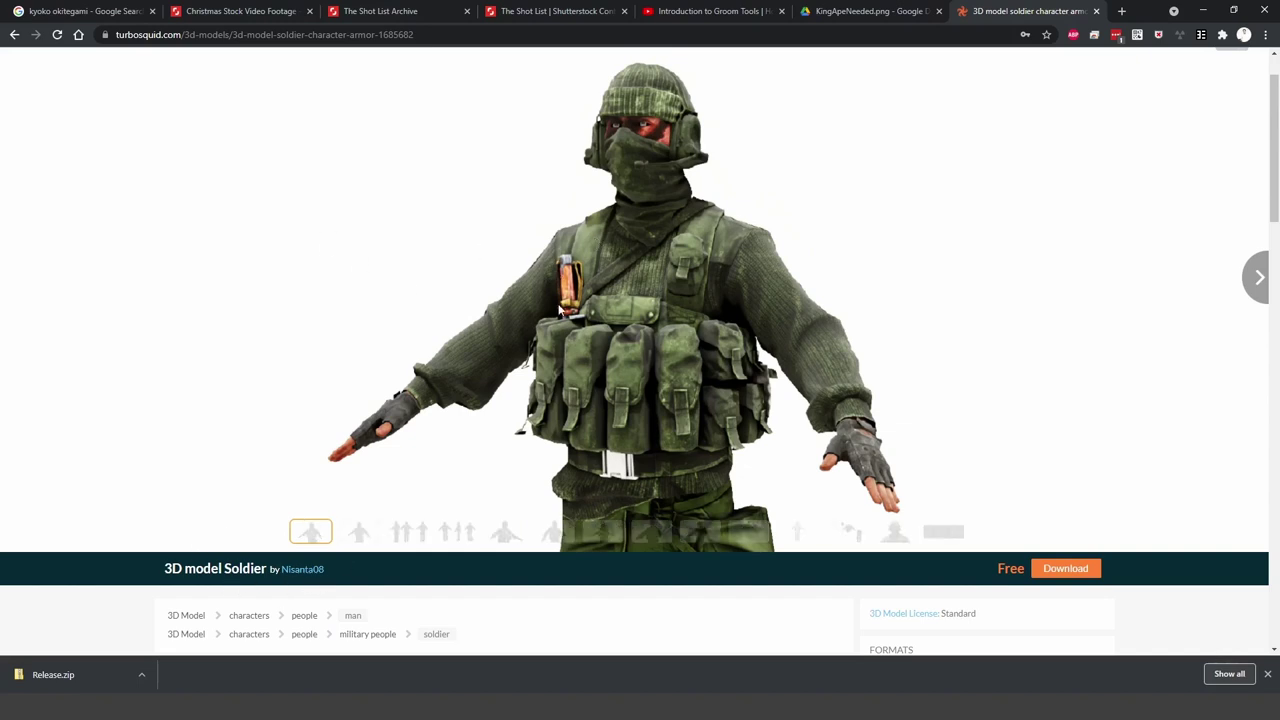
Step: Review the free Soldier model's preview, available formats and specifications on its TurboSquid page
scroll(696, 321, down, 6)
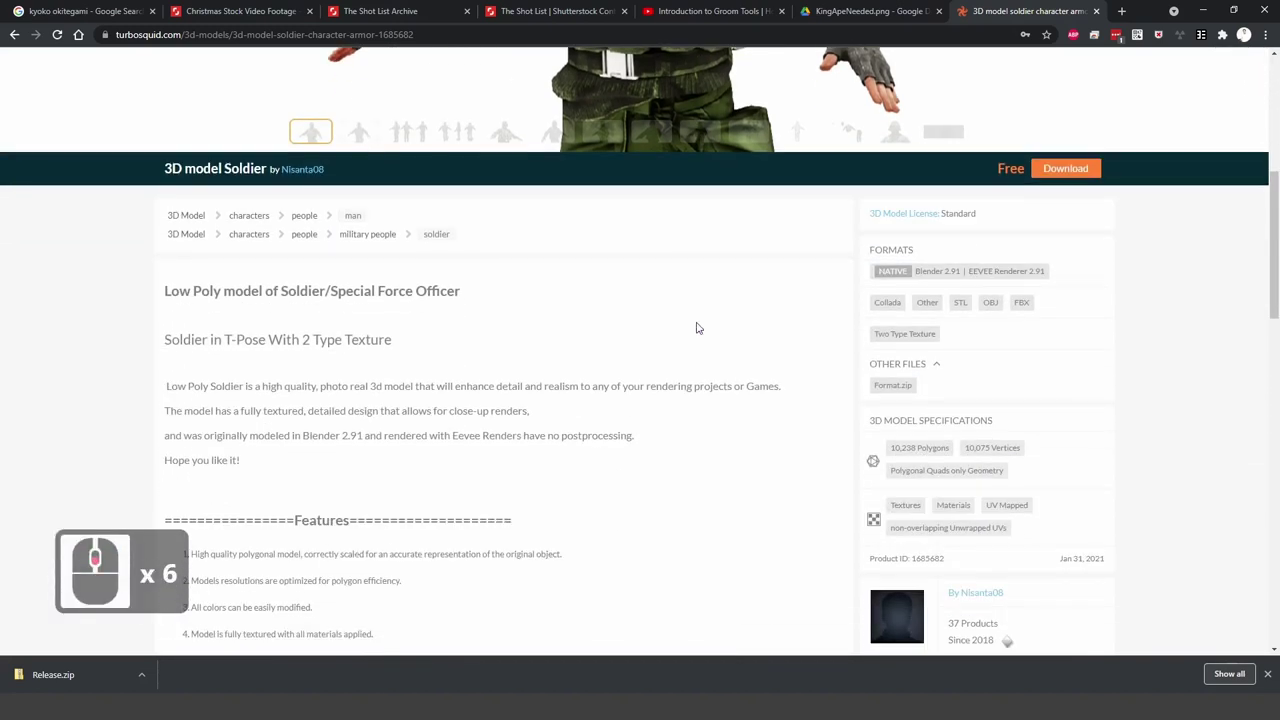
scroll(720, 380, up, 3)
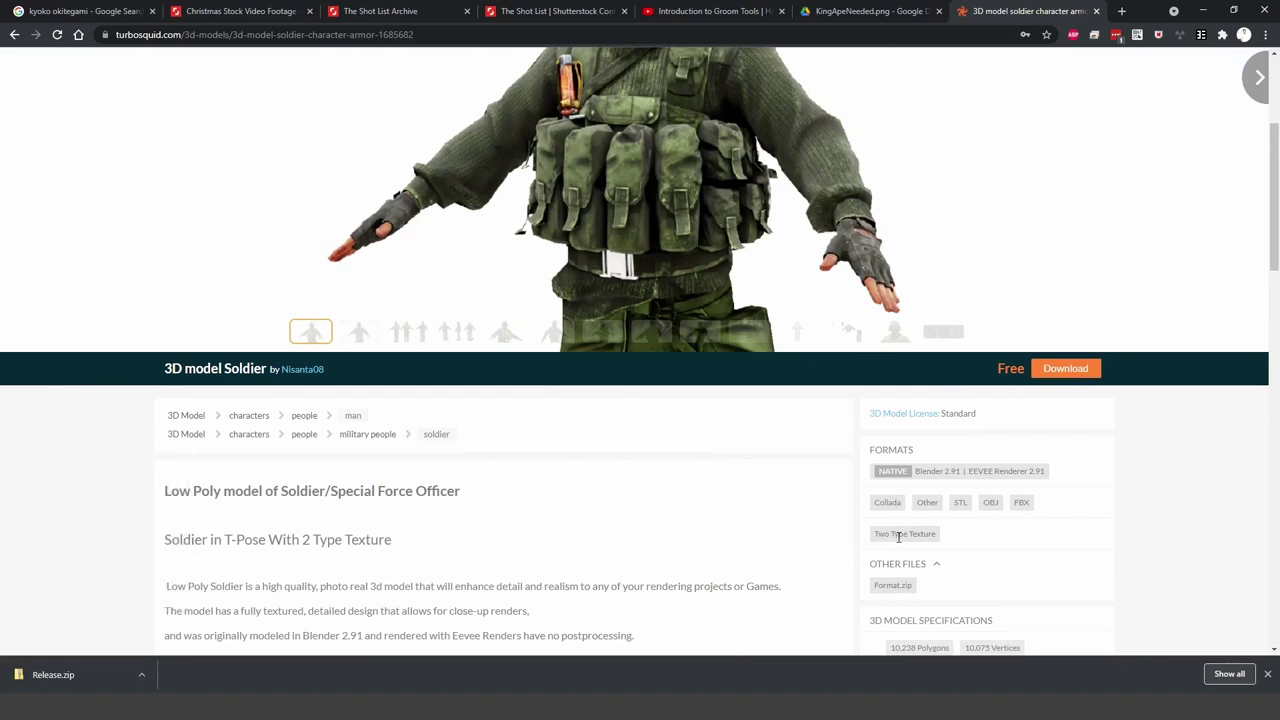
scroll(771, 520, up, 6)
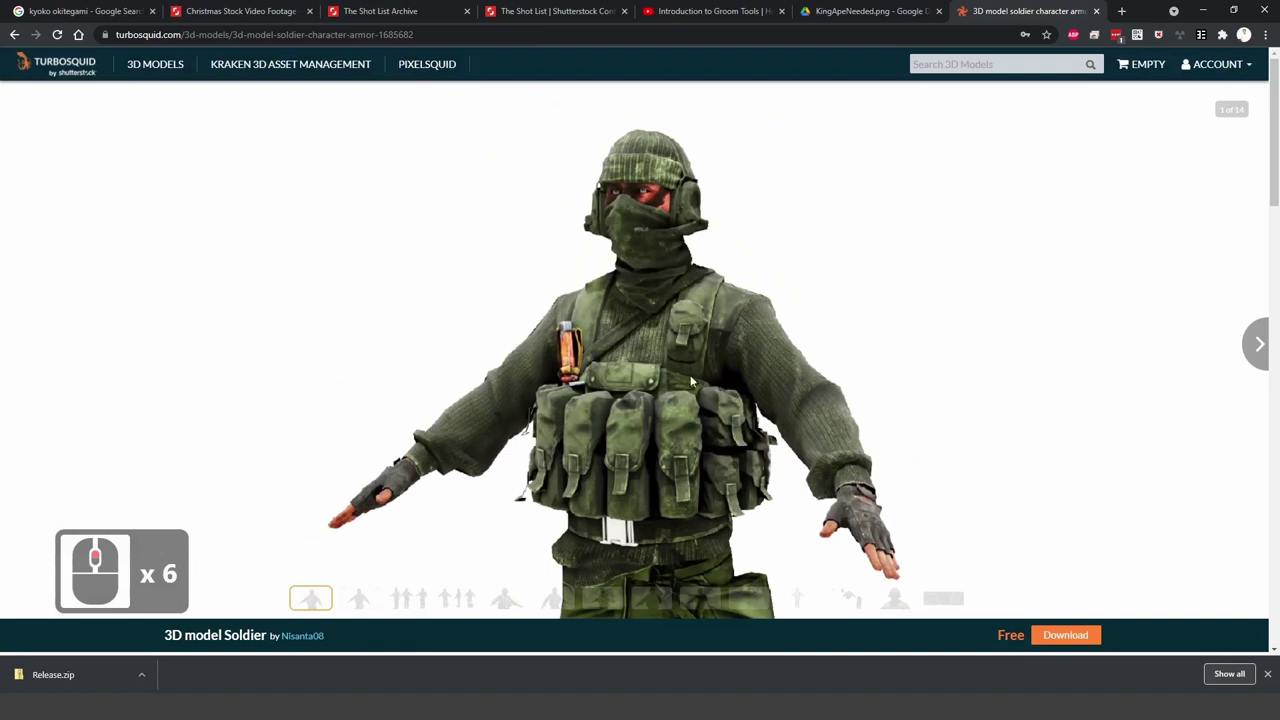
Step: Switch to Blender and inspect the soldier model up close, with all its parts deselected
key(alt+Tab)
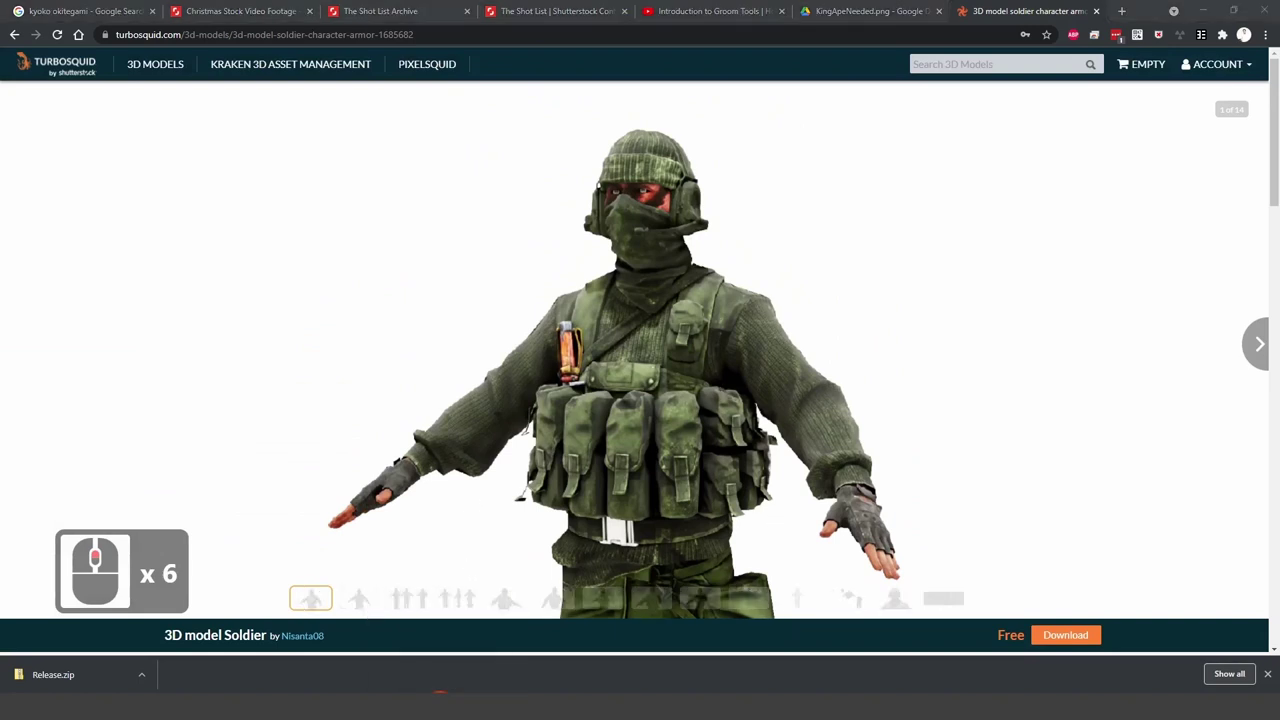
scroll(931, 344, up, 2)
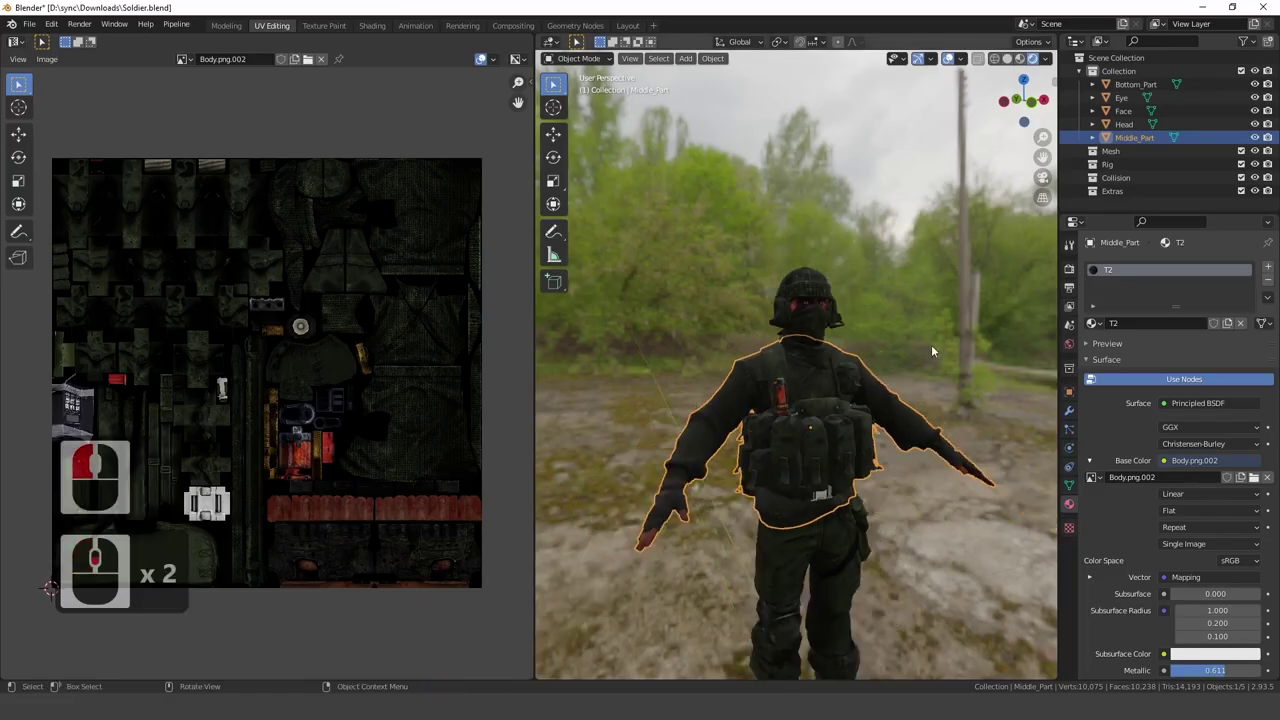
scroll(930, 344, up, 2)
shift+middle_drag(930, 344, 843, 194)
scroll(868, 283, up, 2)
middle_drag(868, 283, 985, 229)
click(928, 254)
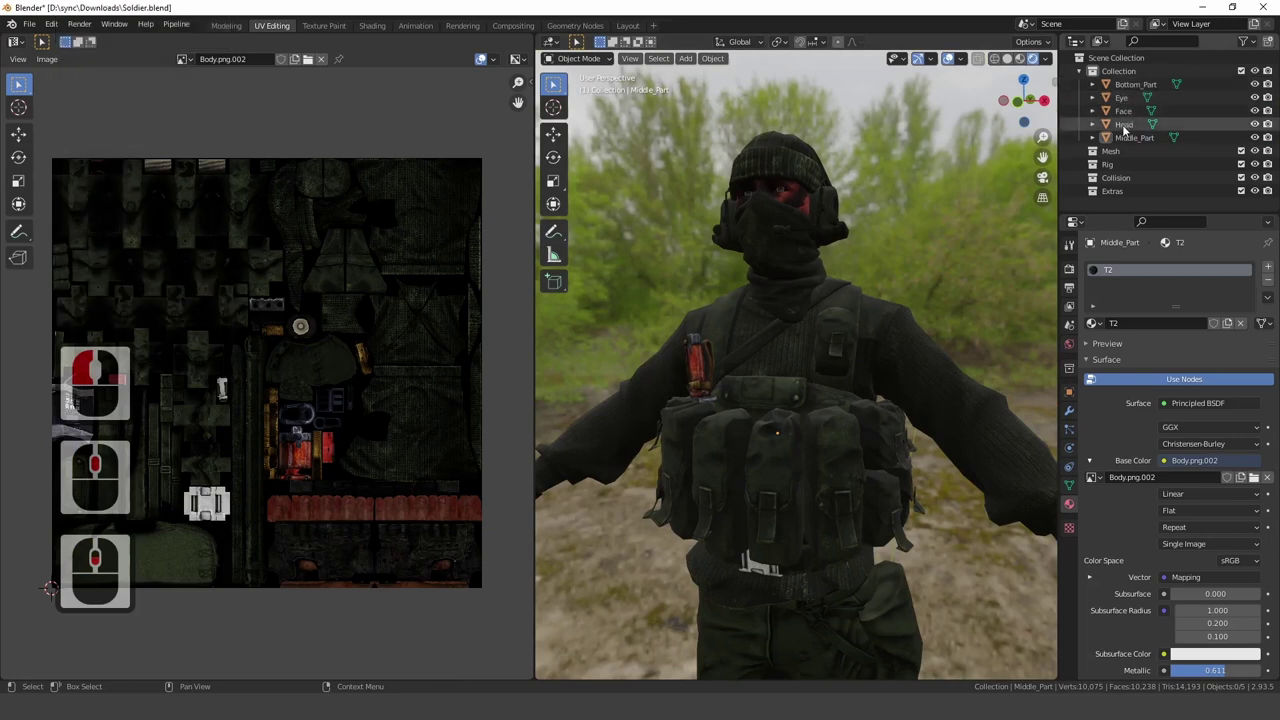
middle_drag(801, 340, 860, 340)
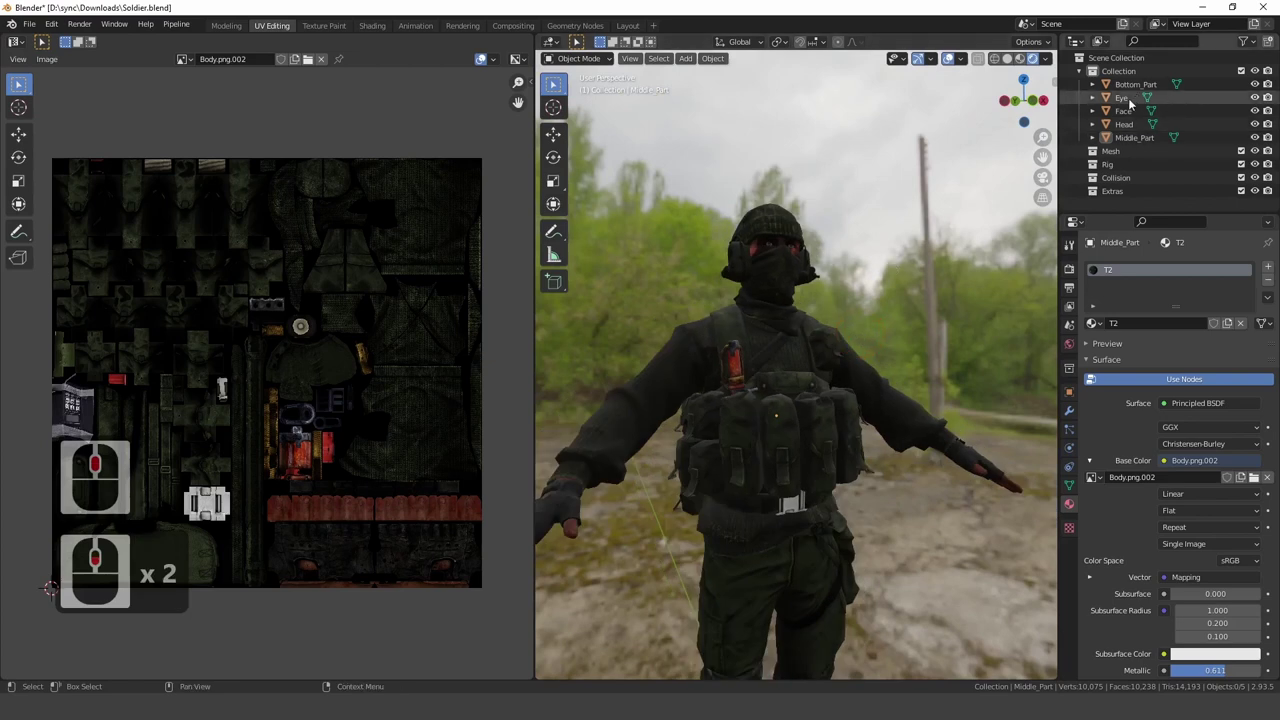
Step: Examine the Head object's UV layout over its texture in Edit Mode, selecting the central UVs, and return to Object Mode
click(775, 238)
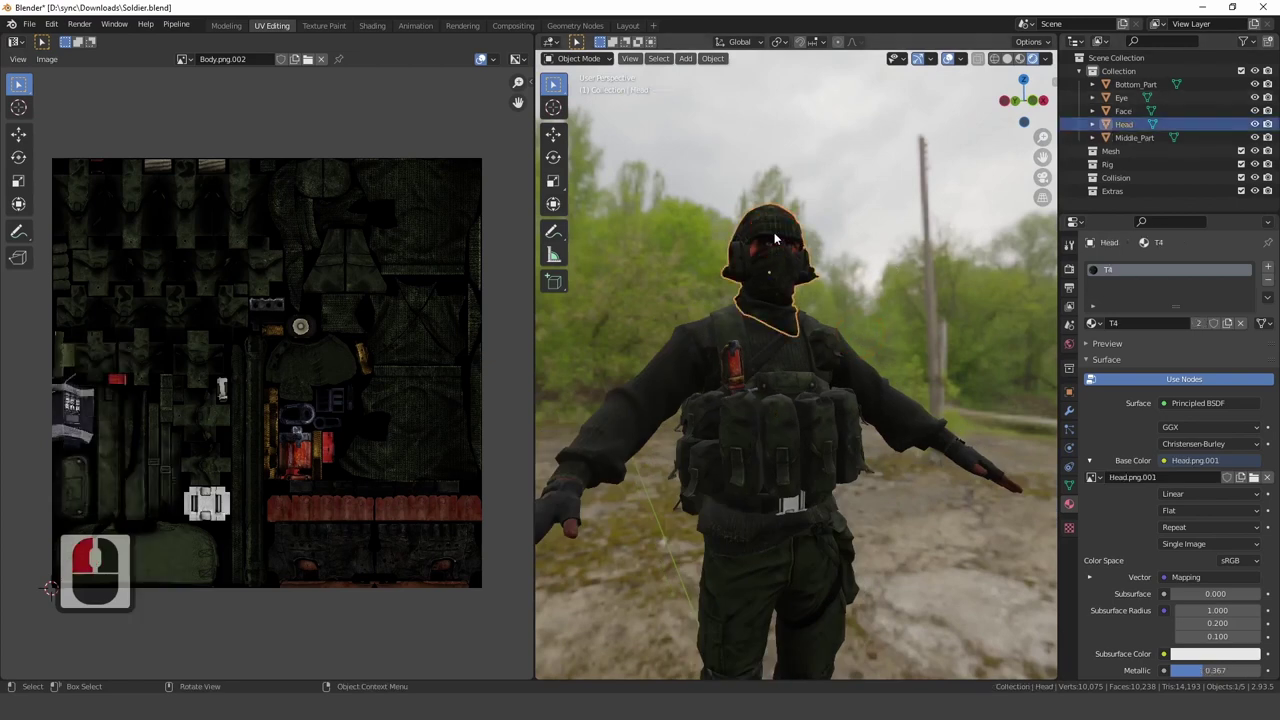
key(Tab)
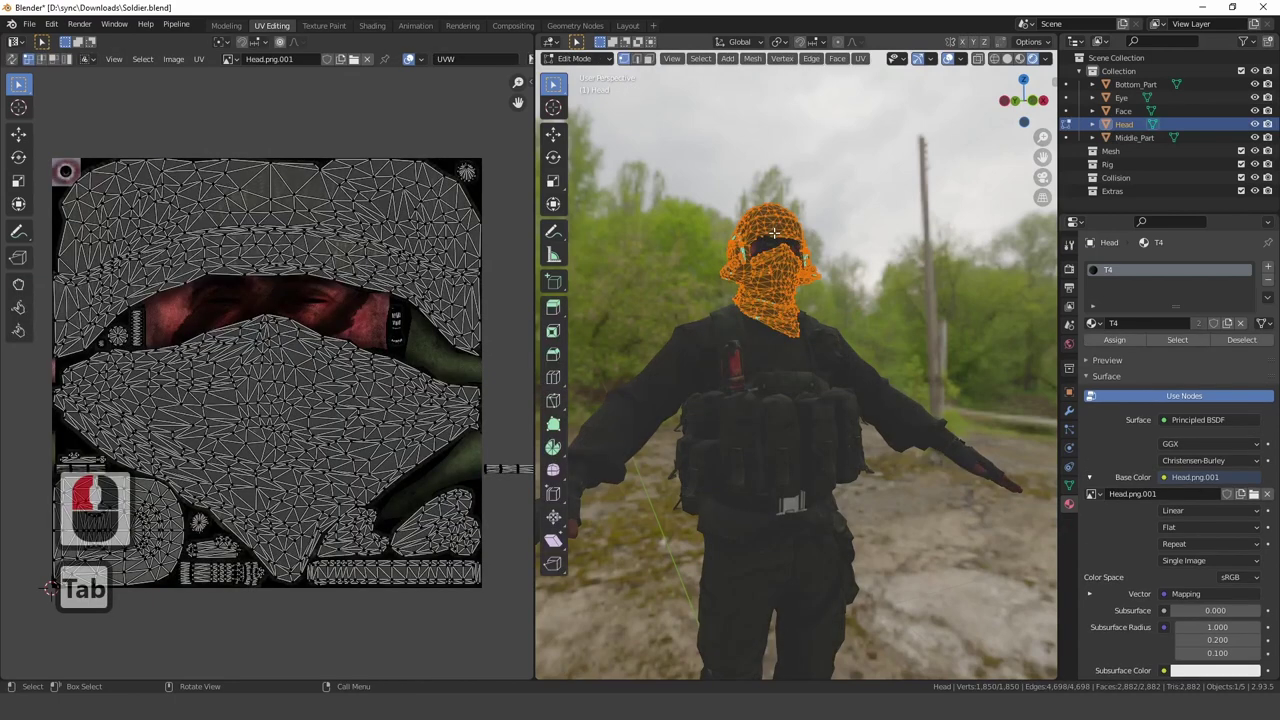
key(a)
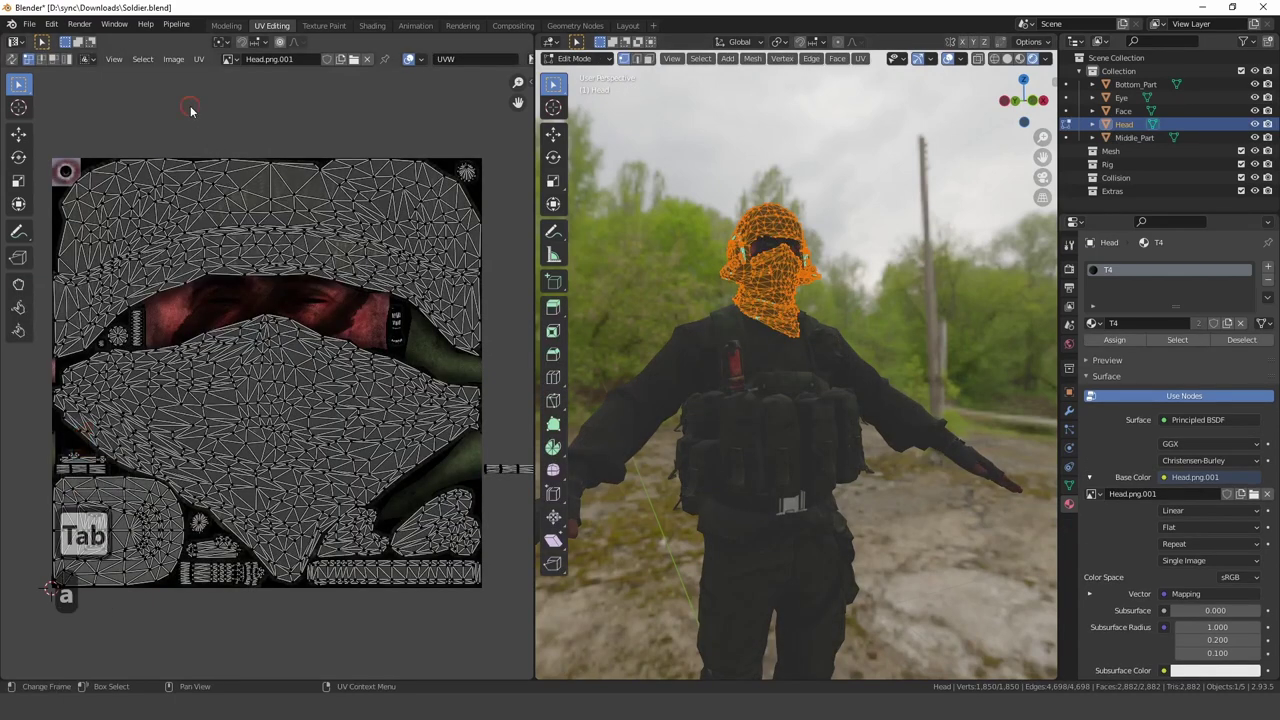
drag(194, 112, 390, 455)
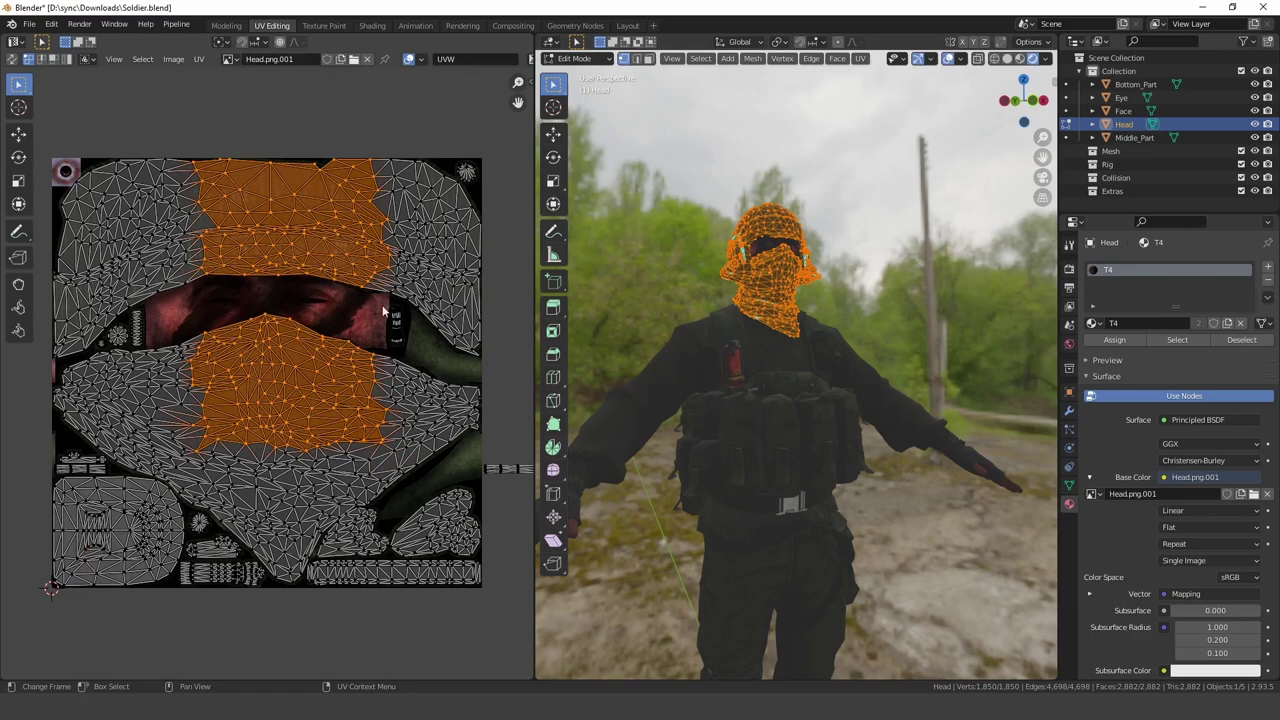
key(Tab)
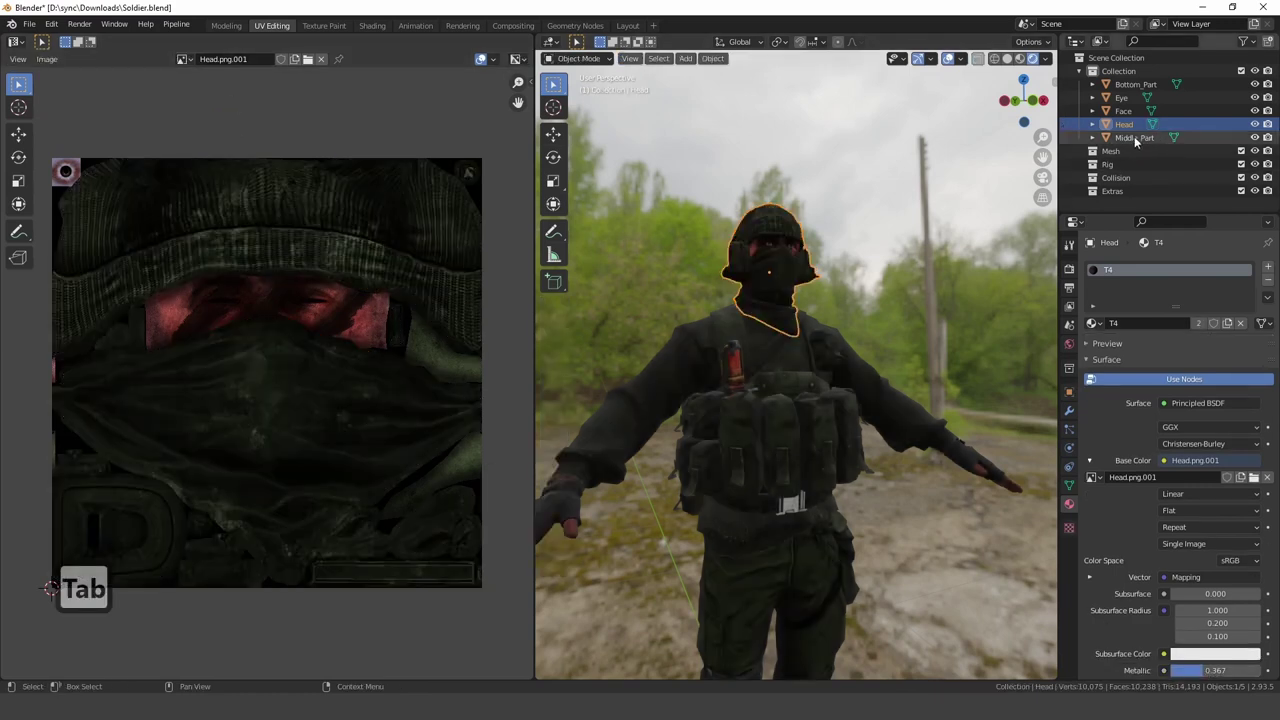
Step: Examine the Middle_Part object's complete UV layout over the body texture in Edit Mode and return to Object Mode
click(1135, 142)
key(Tab)
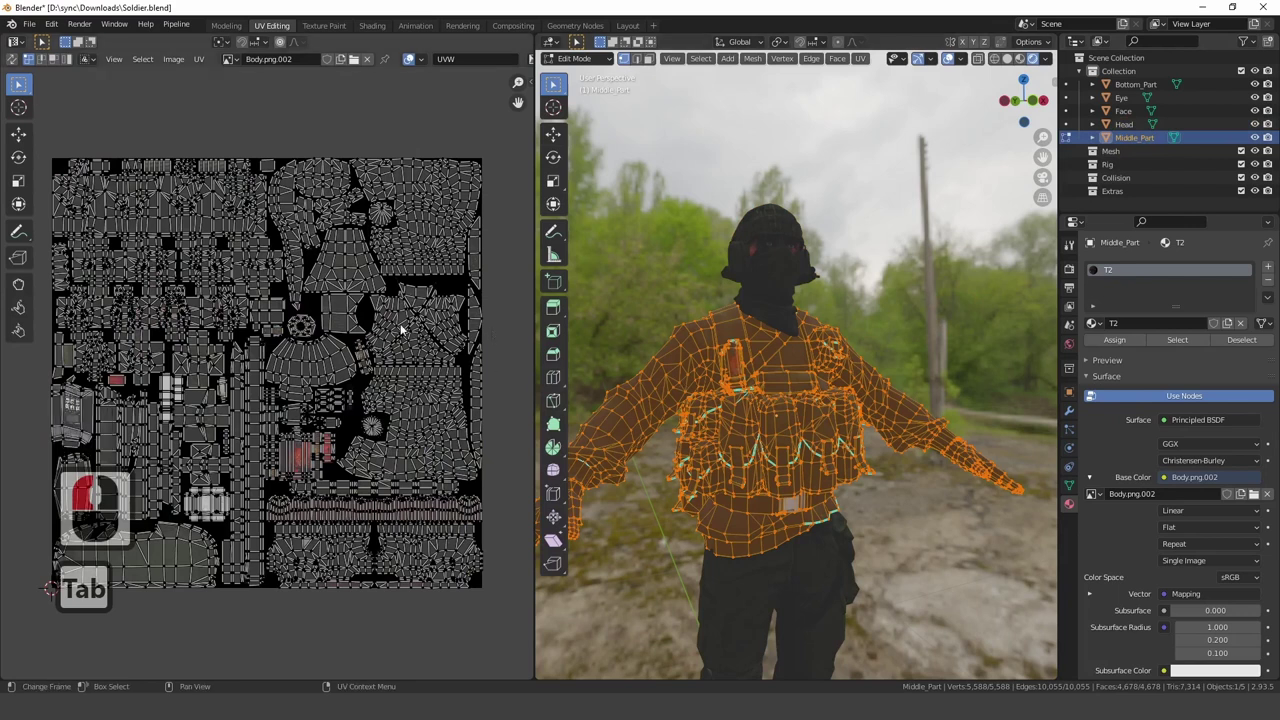
key(a)
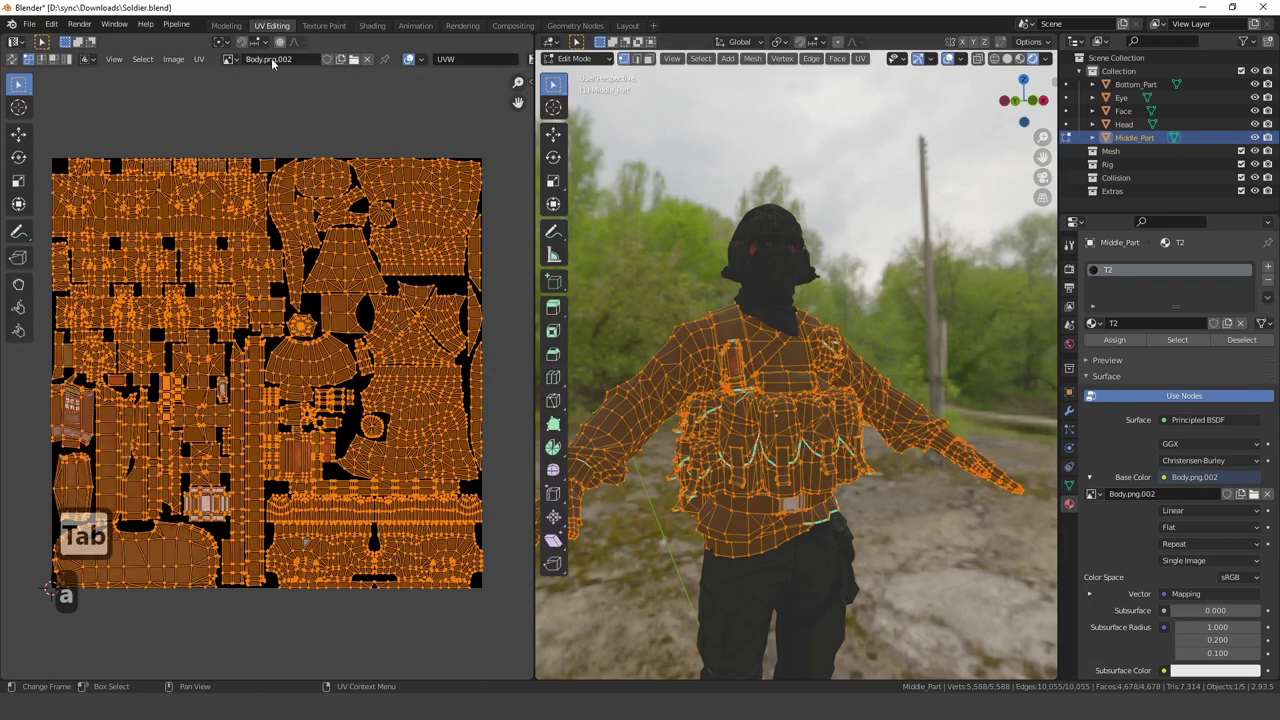
key(Tab)
mouse_move(790, 400)
middle_down()
mouse_move(874, 371)
mouse_move(750, 388)
mouse_move(800, 380)
mouse_move(797, 393)
middle_up()
middle_drag(797, 393, 884, 450)
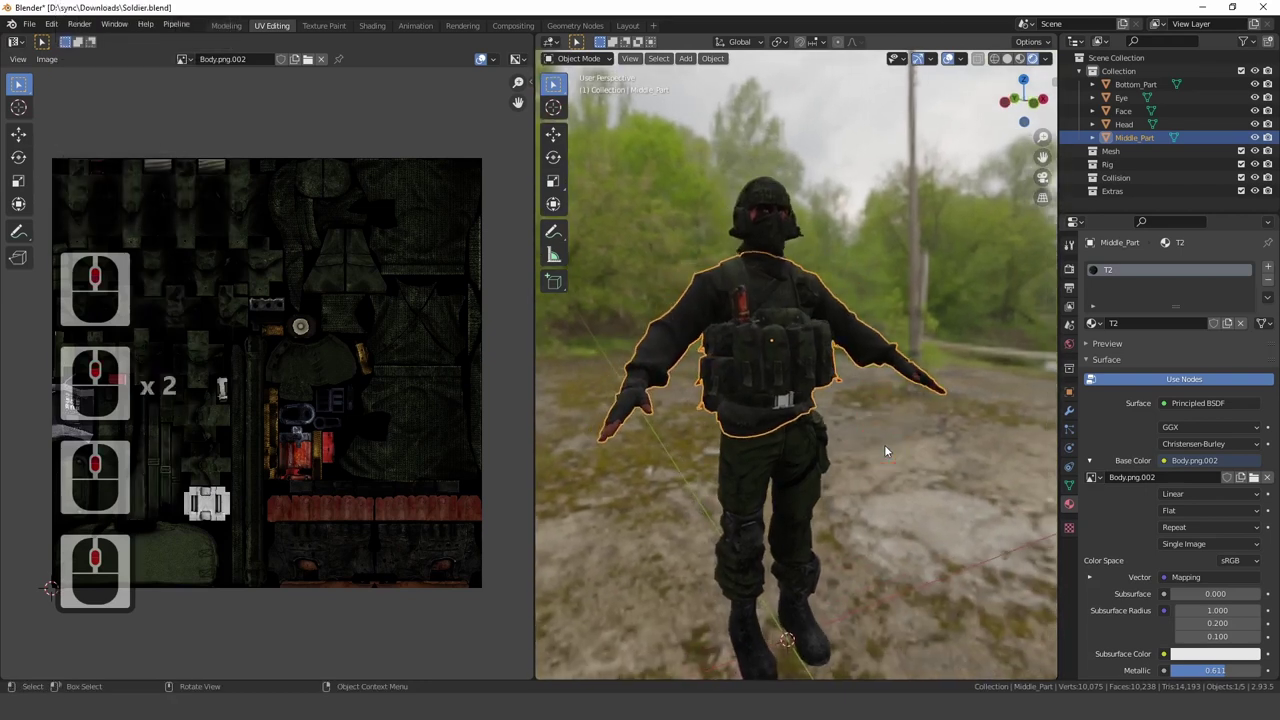
Step: Select all parts of the soldier and export them in FBX format to the Desktop as Soldier.fbx
key(a)
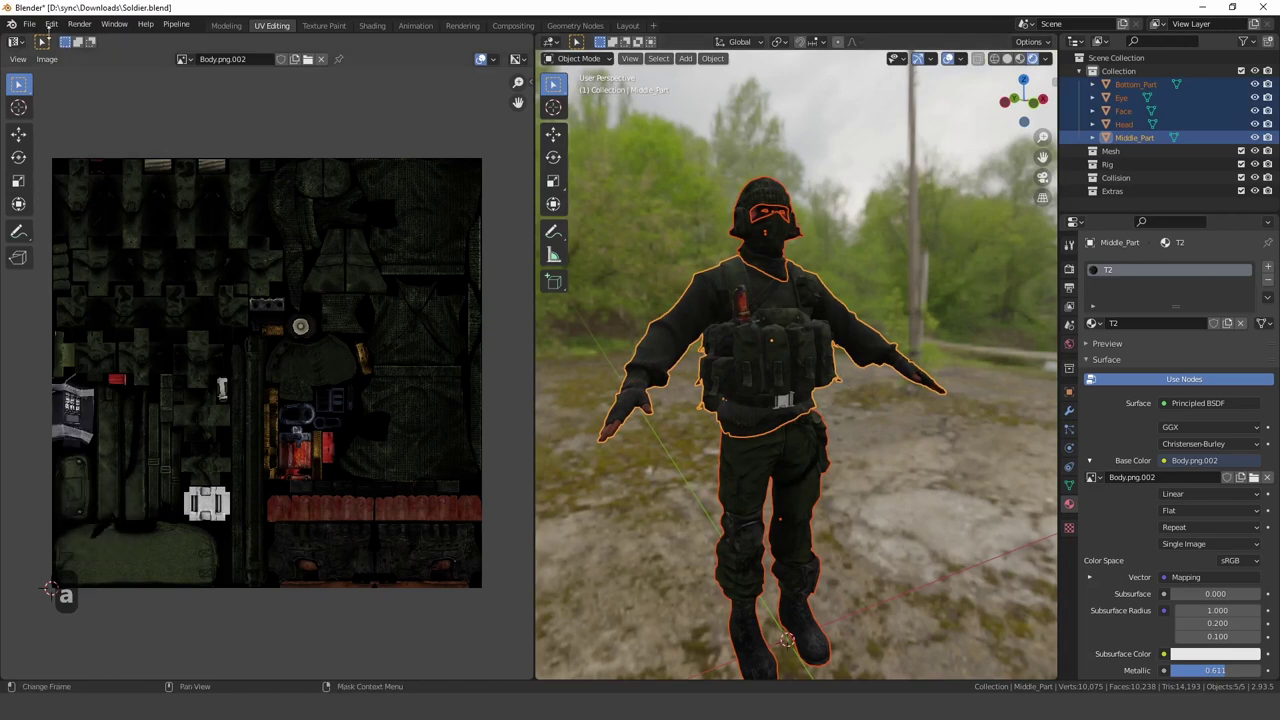
click(32, 24)
mouse_move(83, 239)
mouse_move(86, 216)
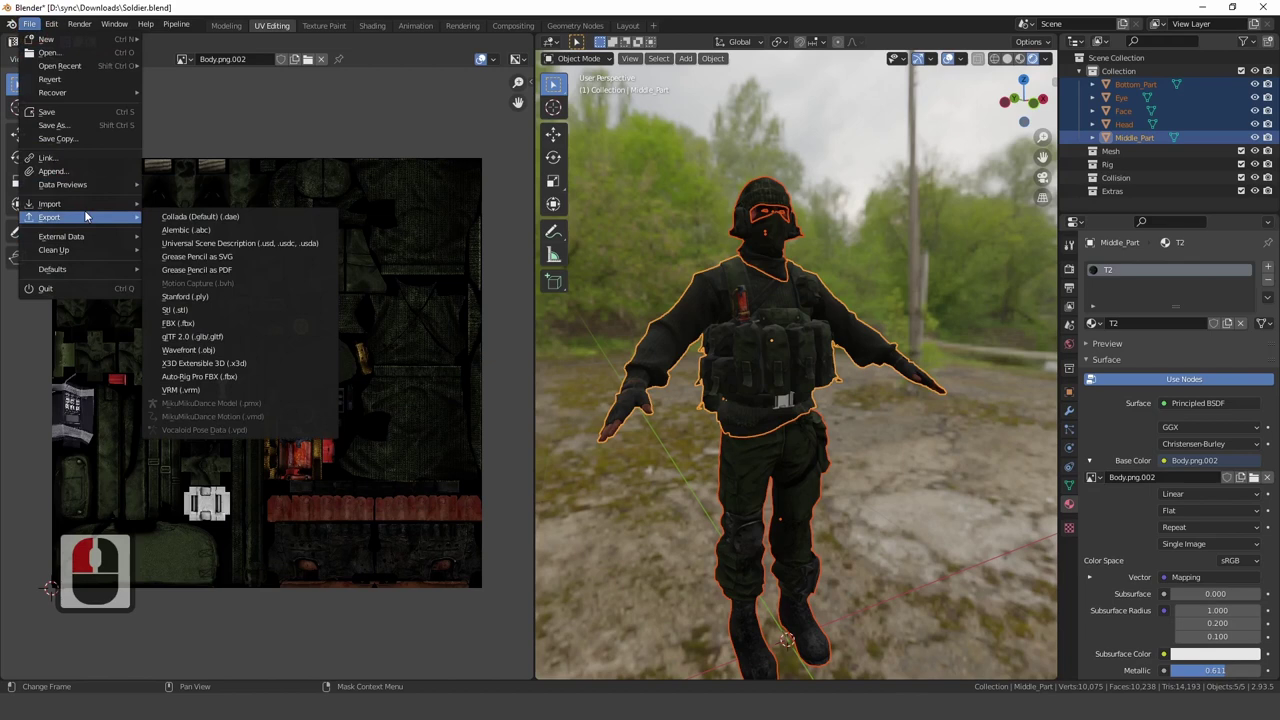
click(178, 323)
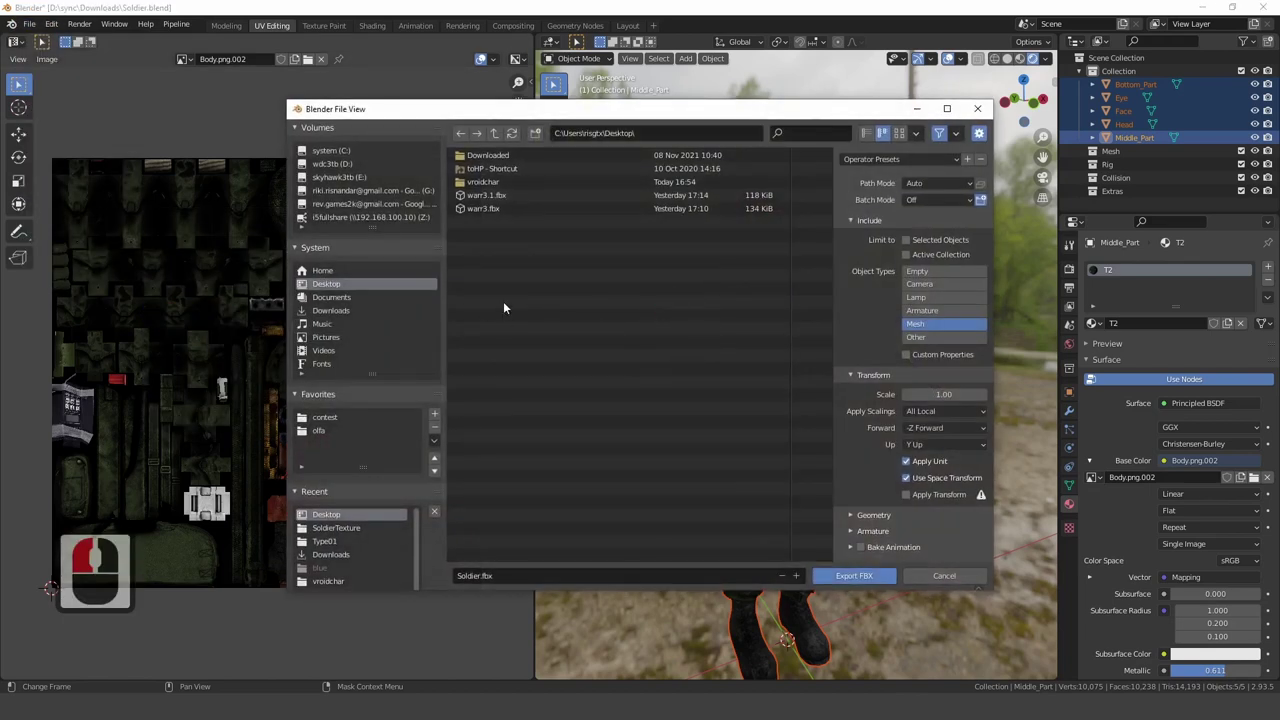
click(323, 287)
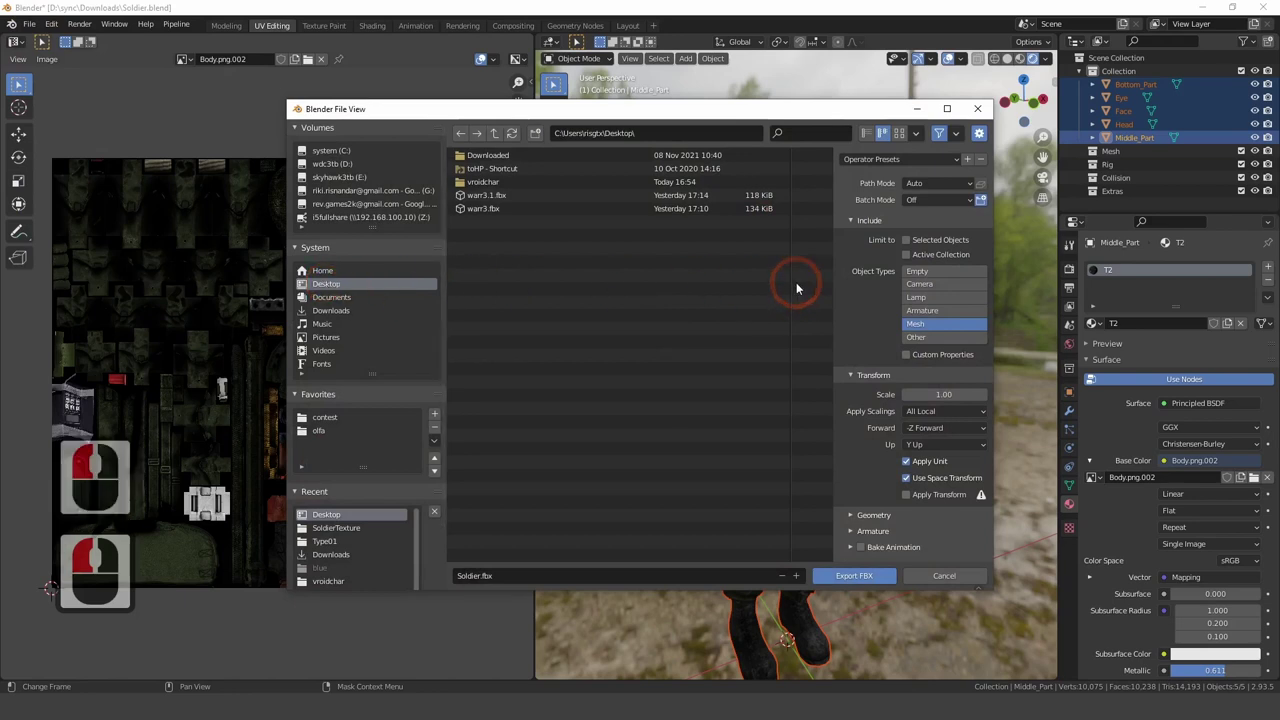
click(512, 575)
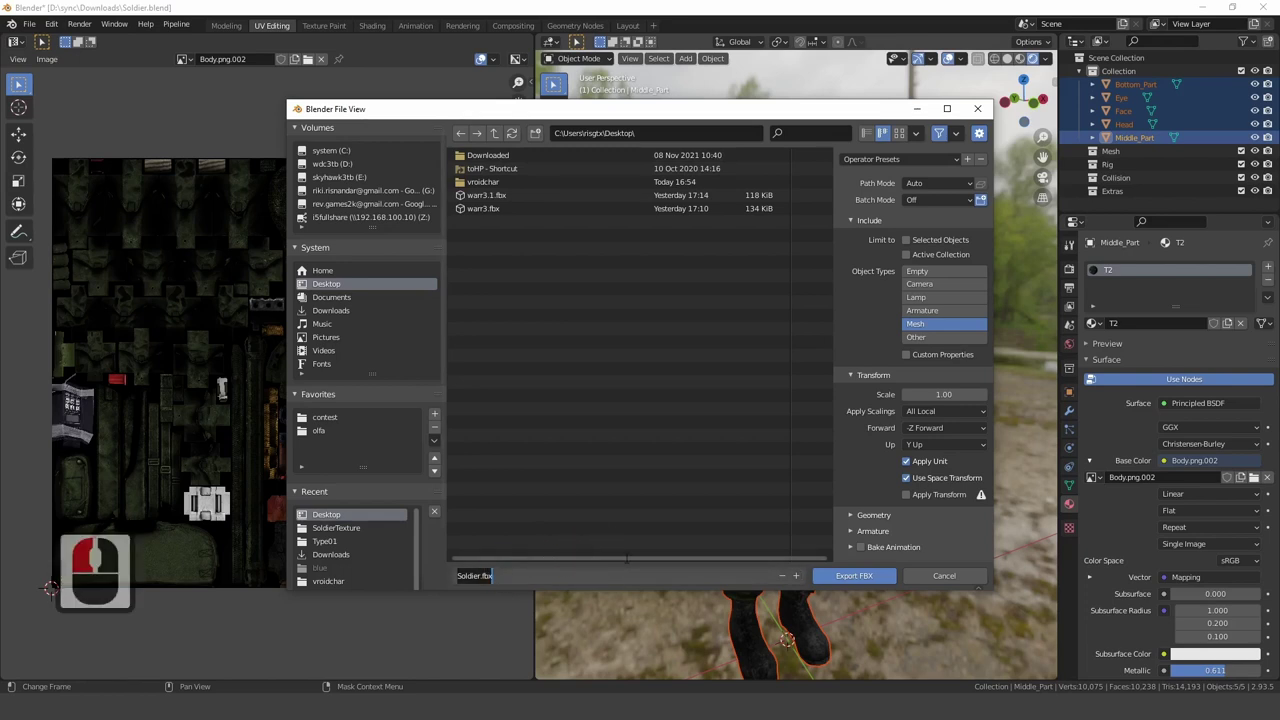
click(870, 575)
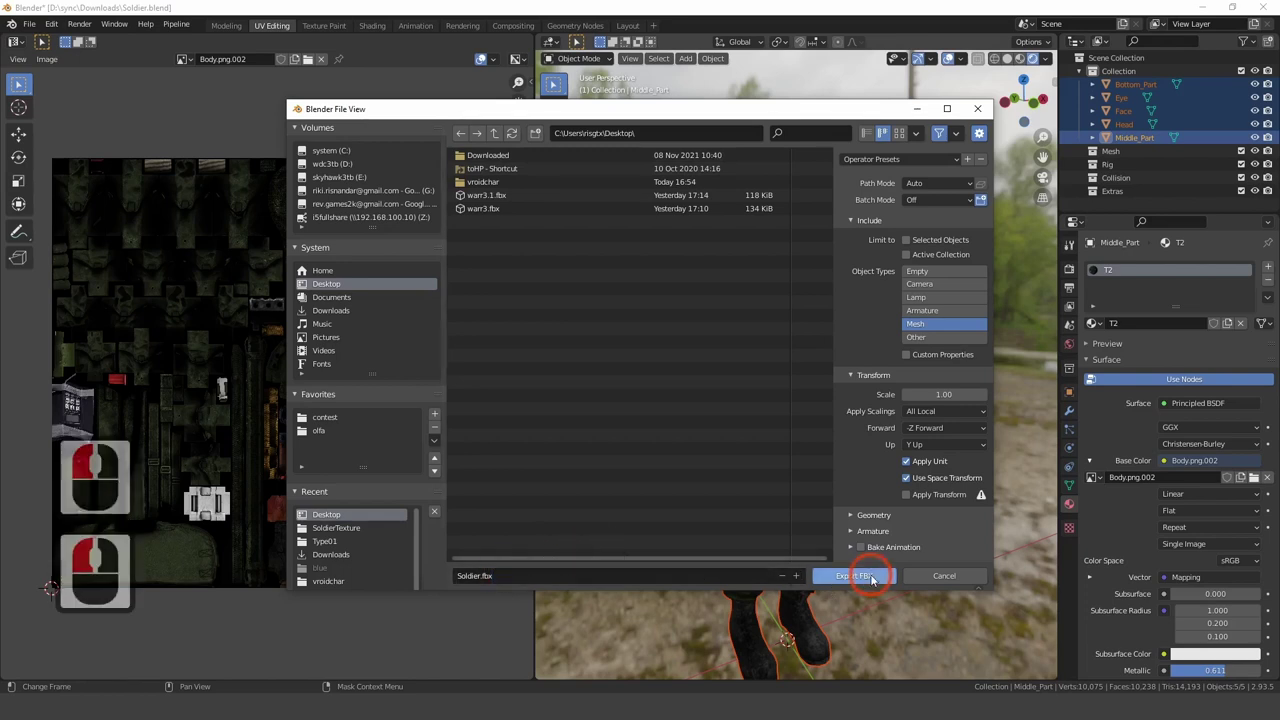
click(871, 576)
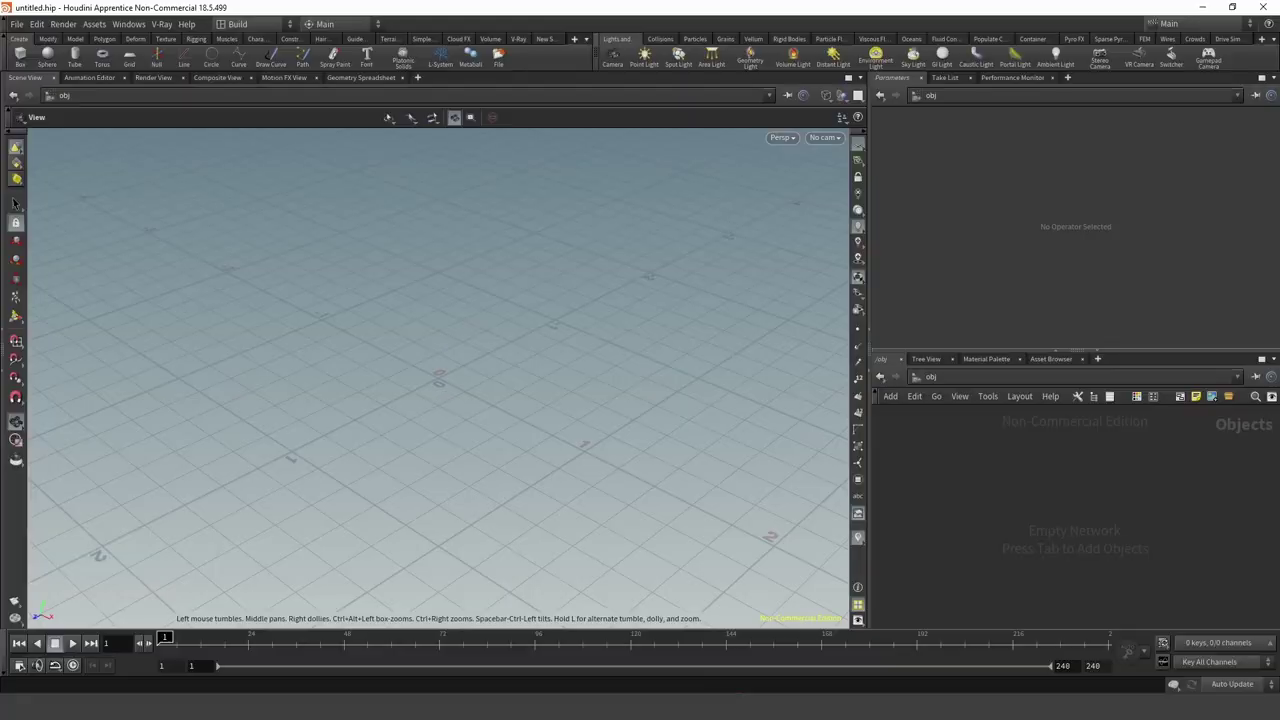
Step: Switch to Houdini and add a File object to the empty object network
click(777, 486)
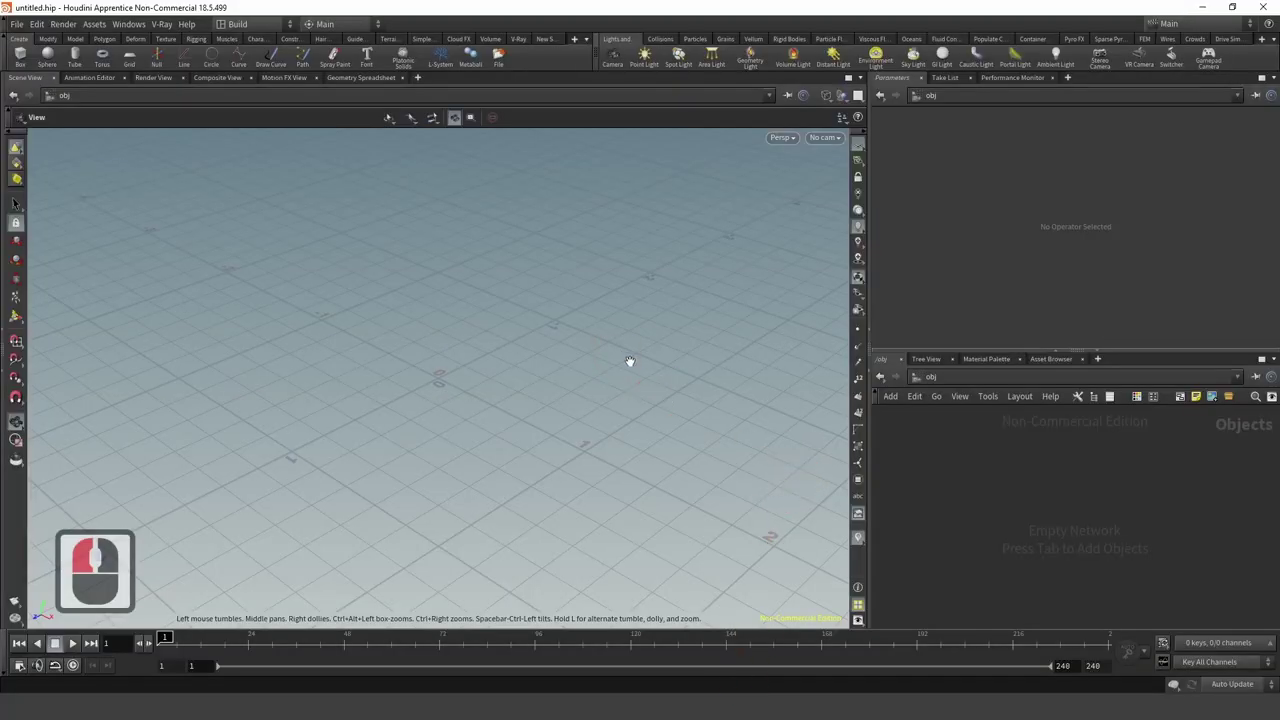
click(1023, 462)
key(Tab)
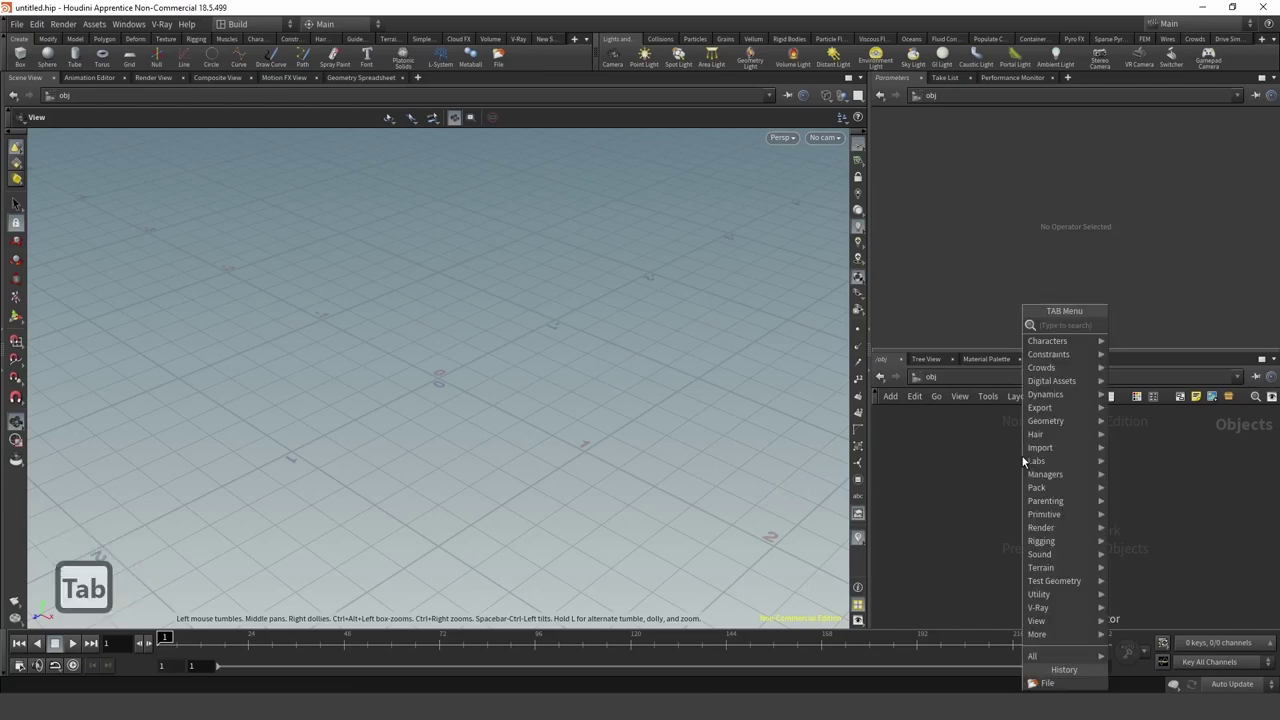
text(file)
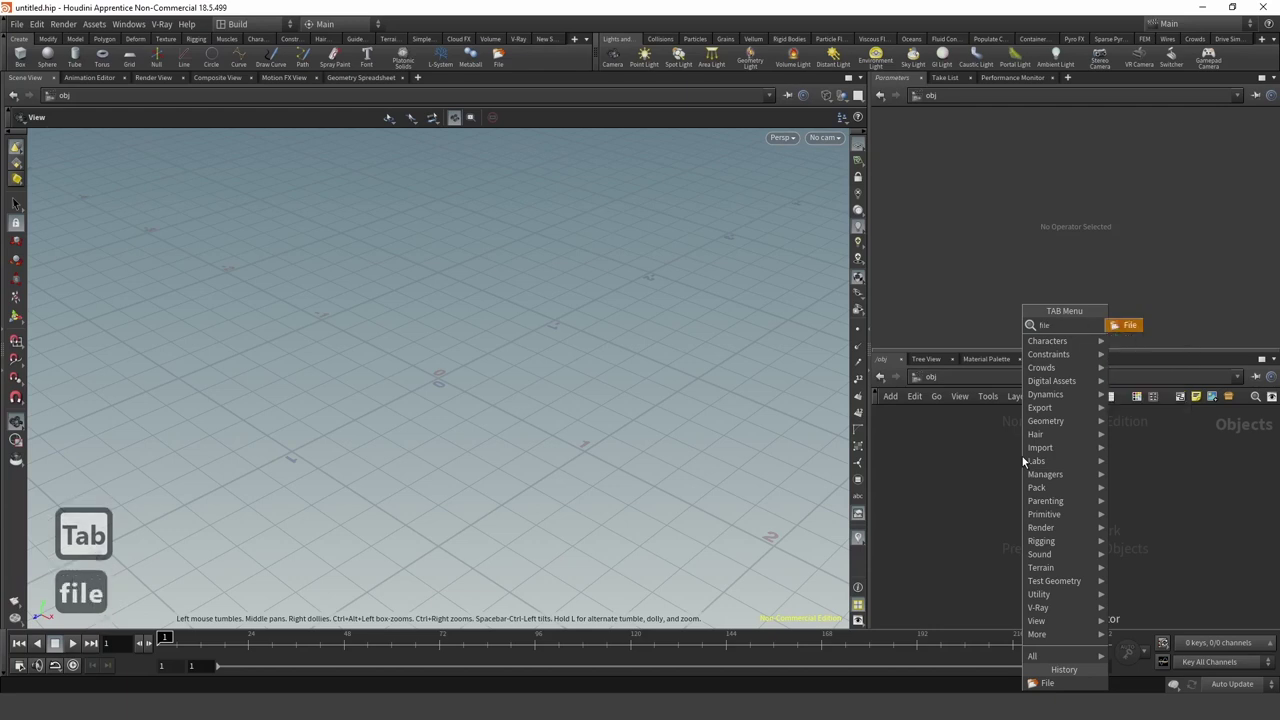
key(Return)
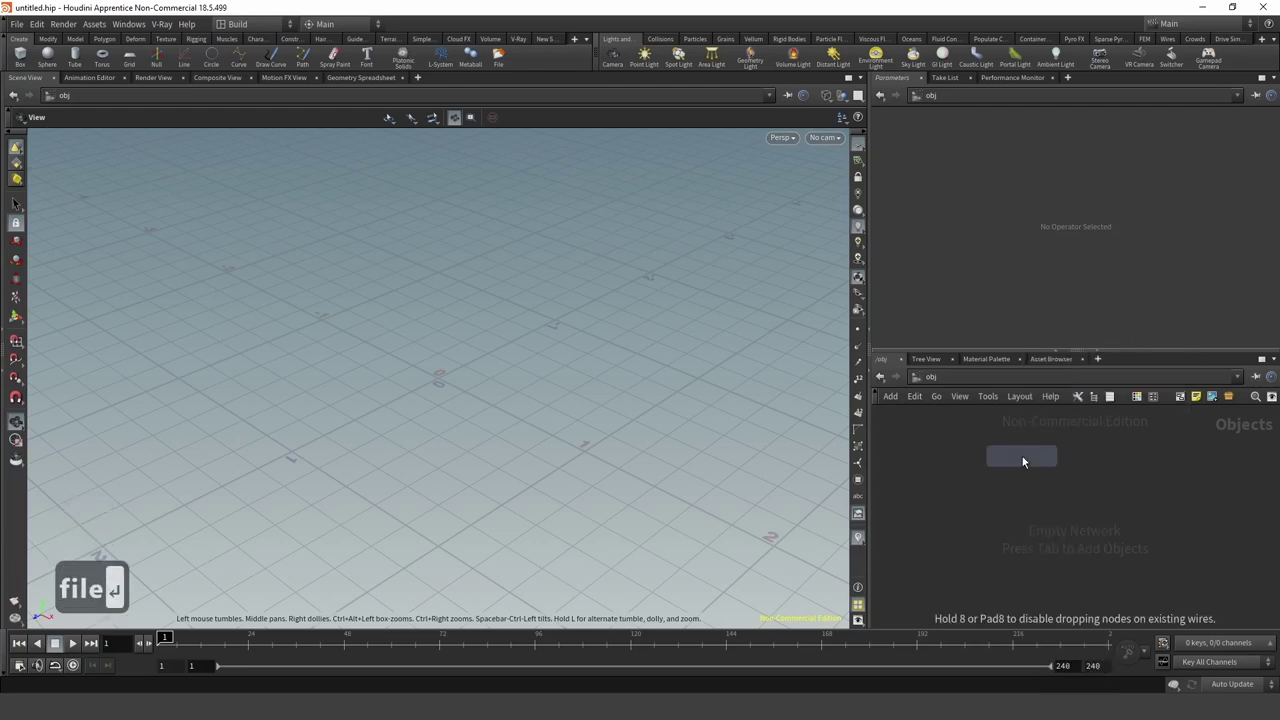
click(1022, 457)
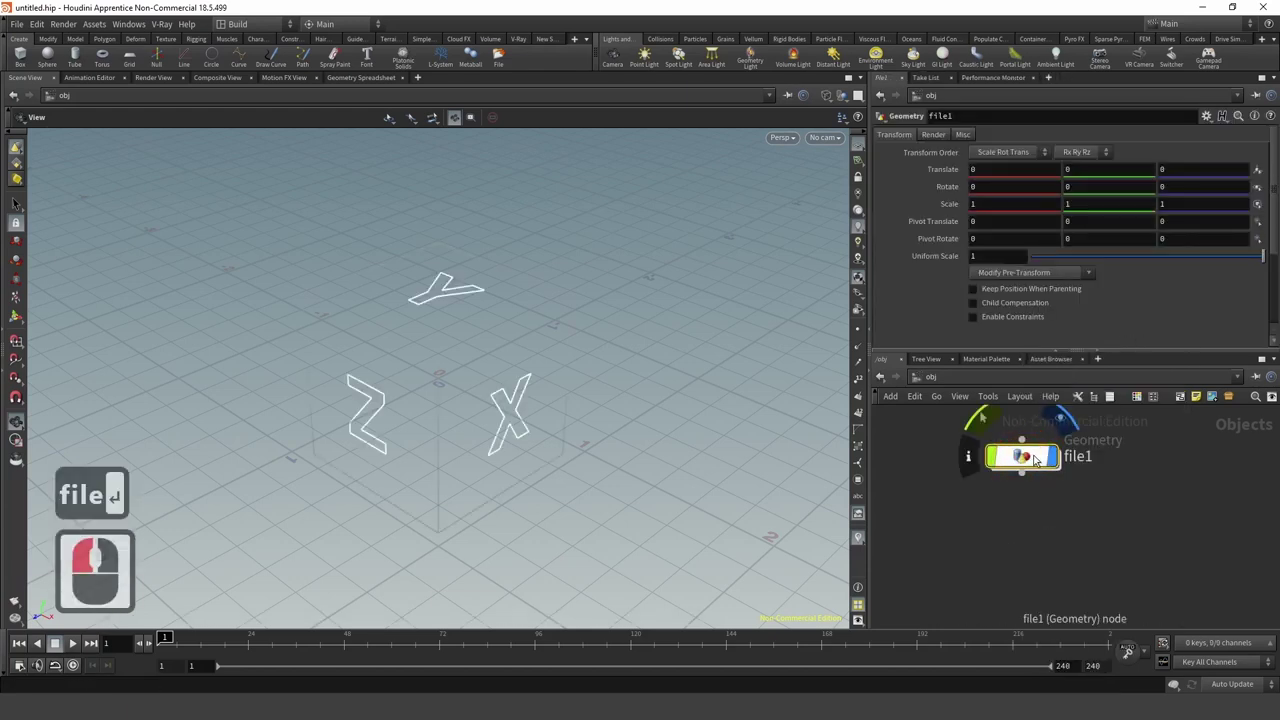
Step: Go inside the File object and set its file node's geometry file to Soldier.fbx from the Desktop
double_click(1030, 456)
middle_drag(1018, 497, 937, 443)
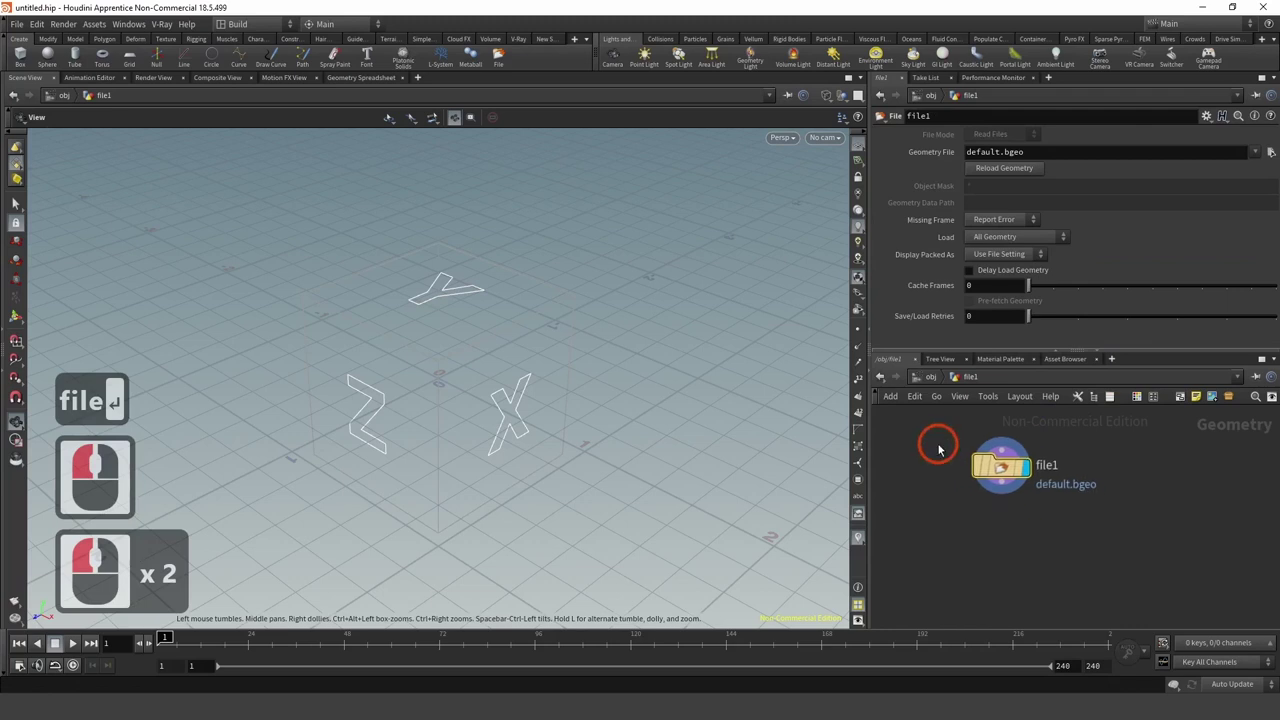
click(1000, 463)
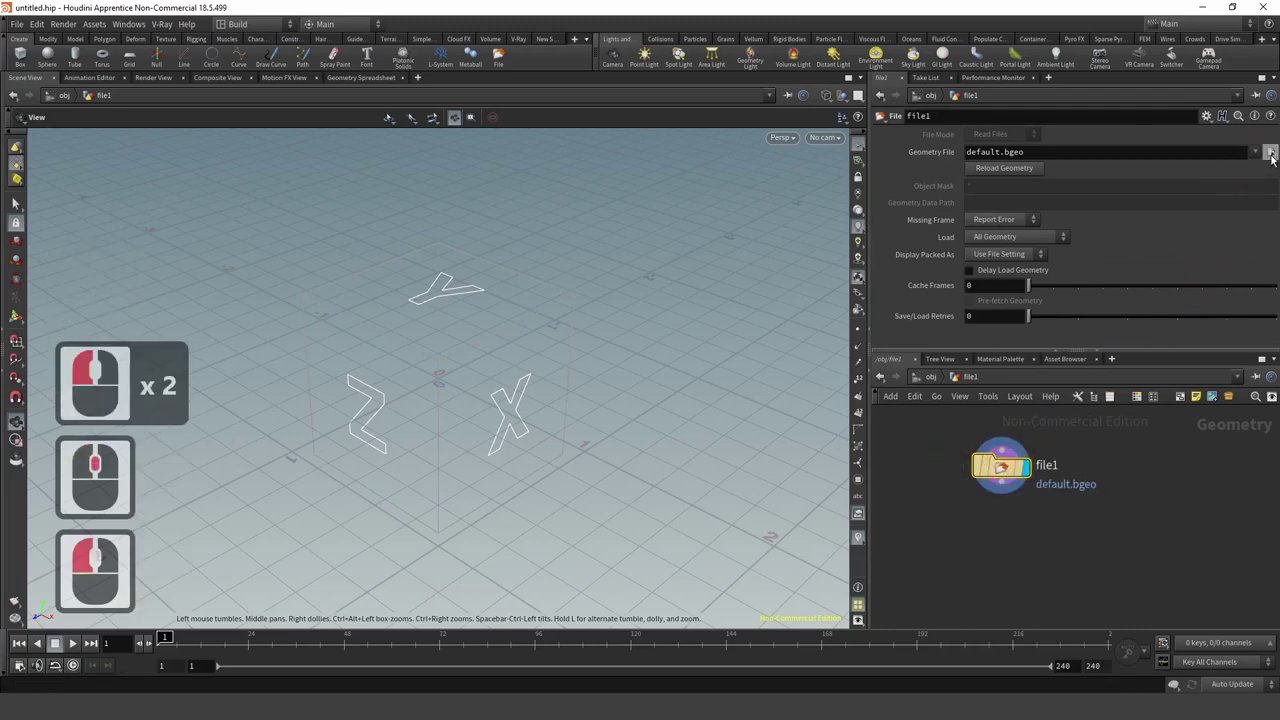
click(1270, 152)
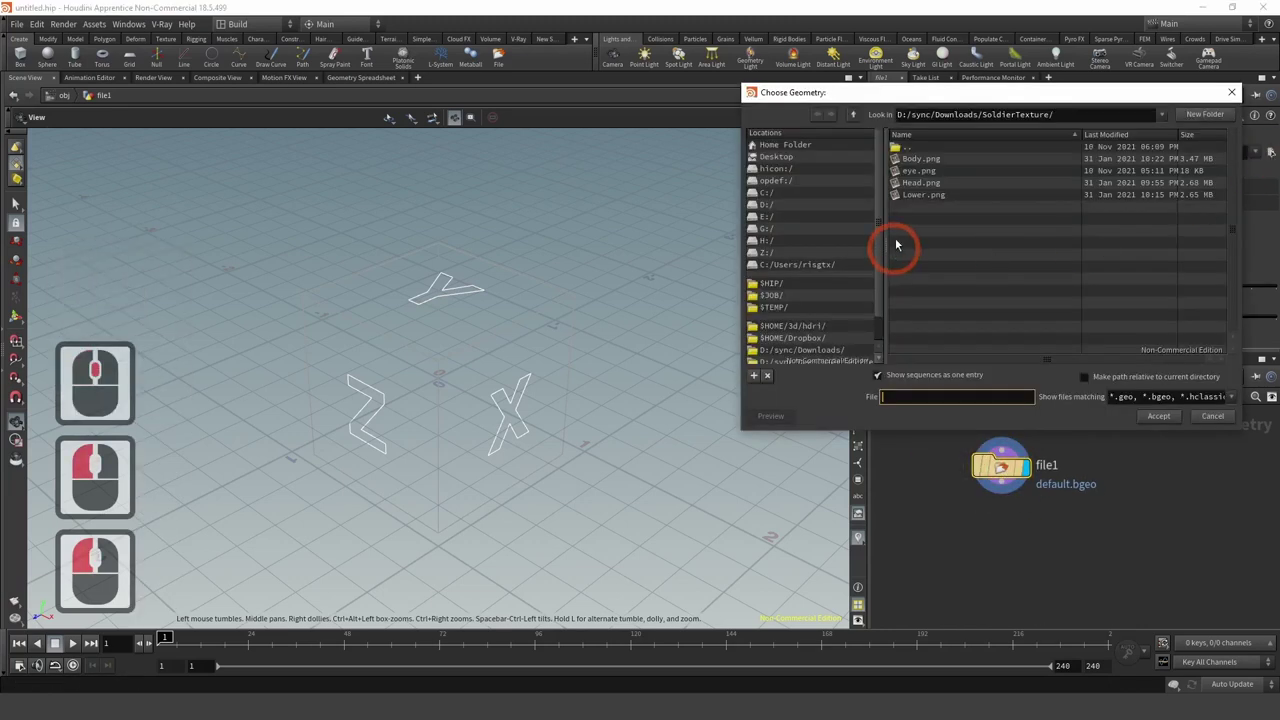
click(790, 158)
click(925, 194)
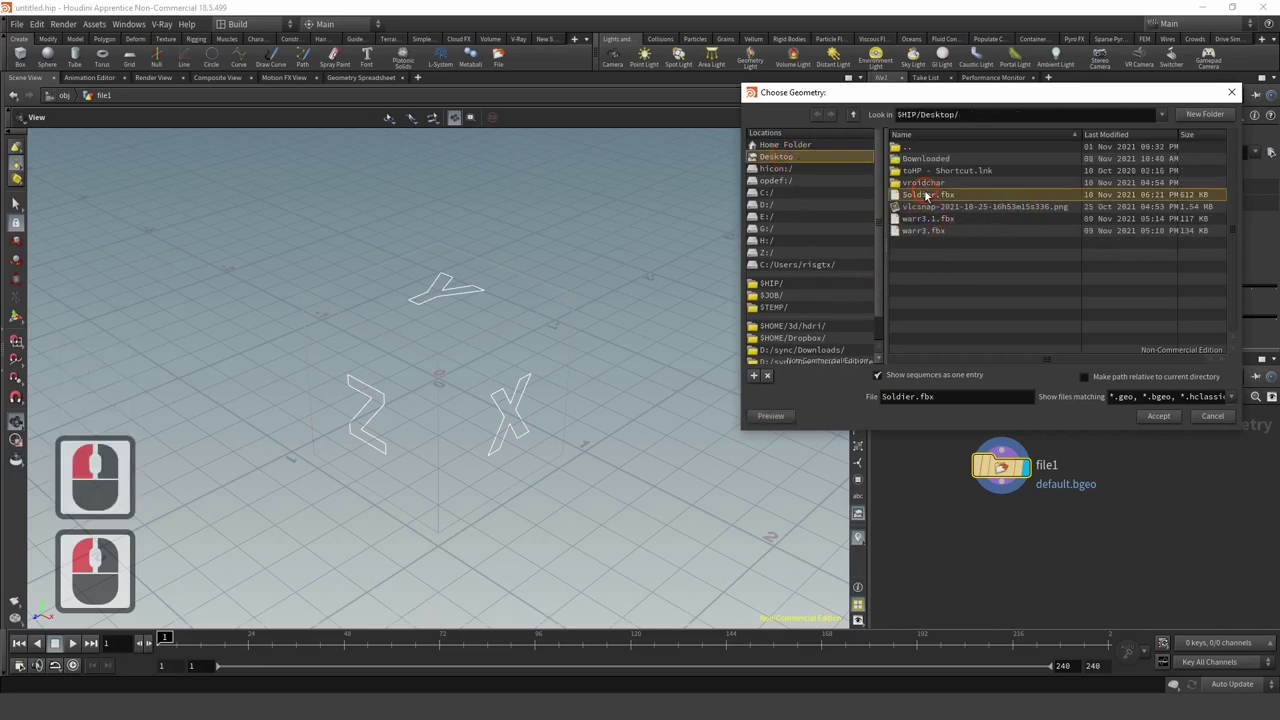
click(1160, 412)
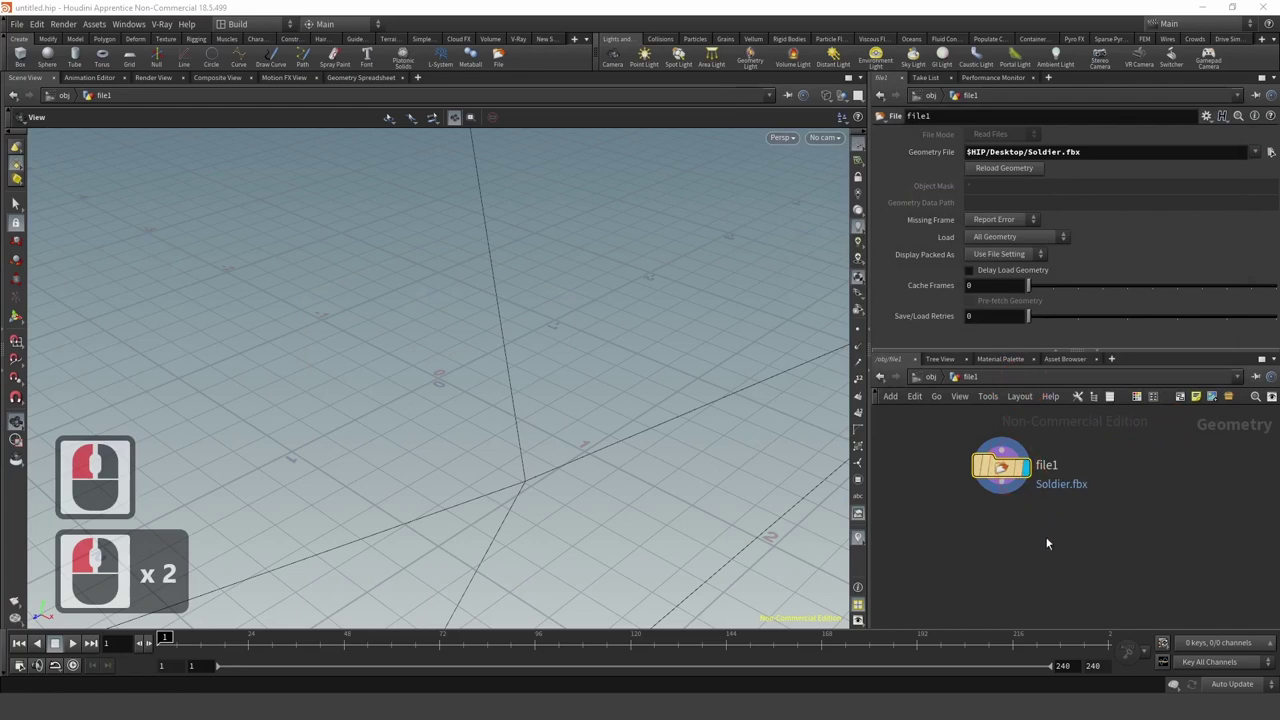
Step: Add a Transform node below the file node, with the file node as its input
scroll(1045, 537, down, 2)
middle_drag(1045, 537, 1080, 494)
scroll(620, 428, up, 11)
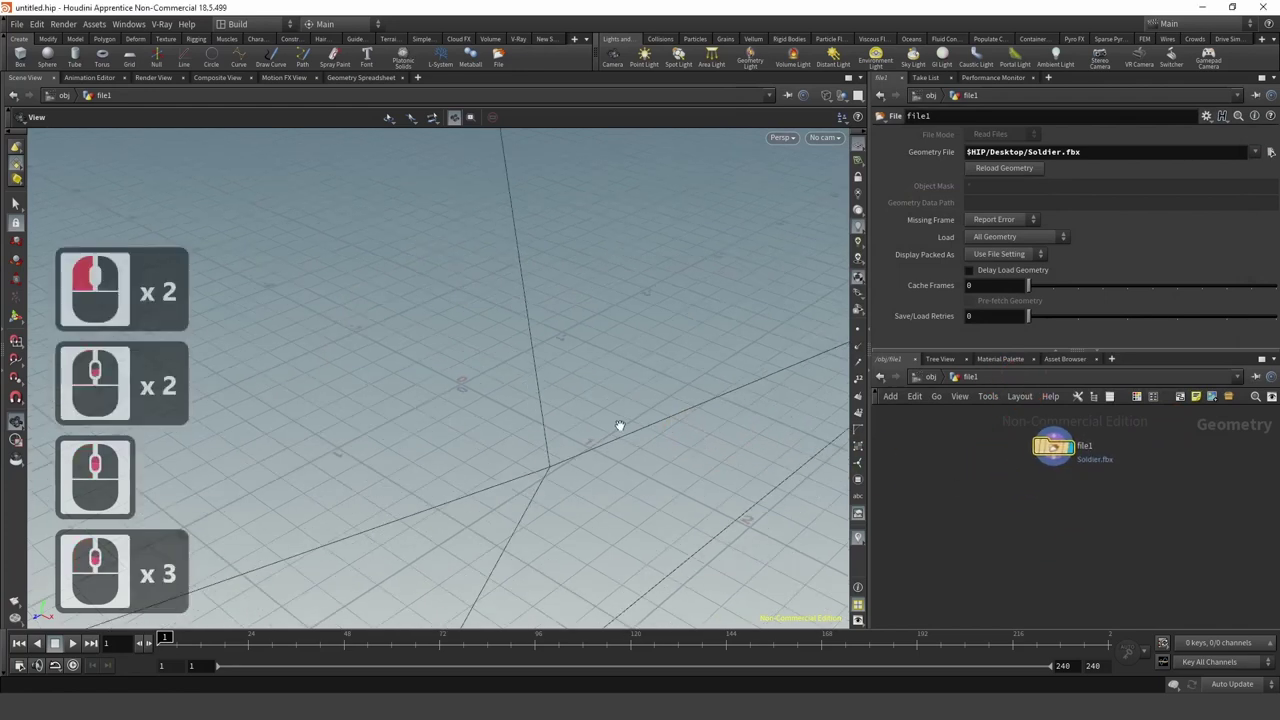
right_click(1040, 537)
text(trans)
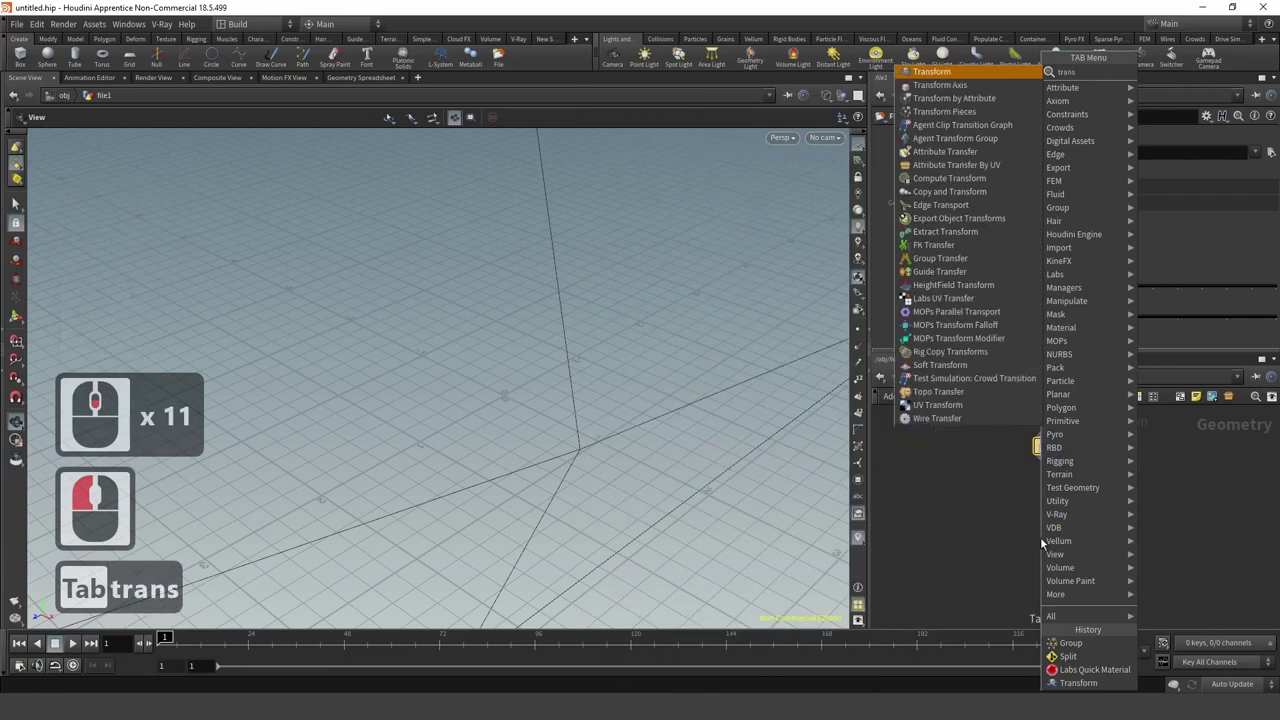
key(Return)
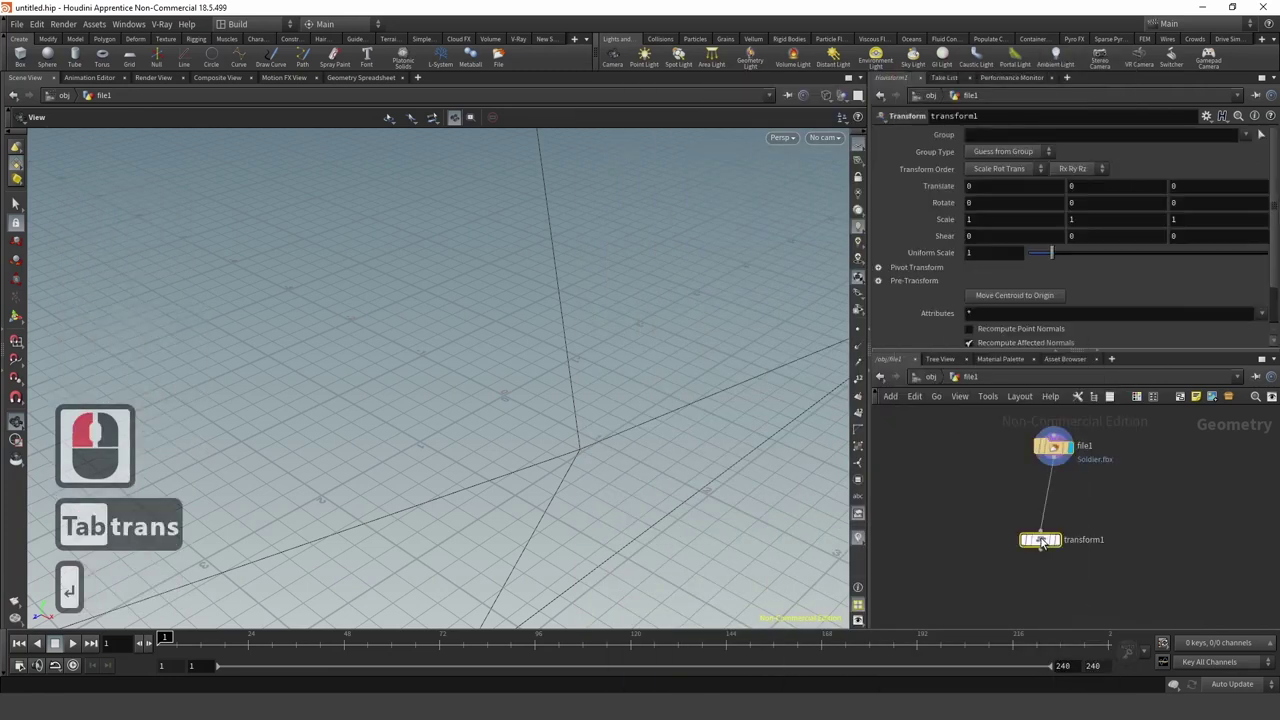
Step: Make the Transform node the displayed node and set its uniform scale to 0.01
click(1058, 538)
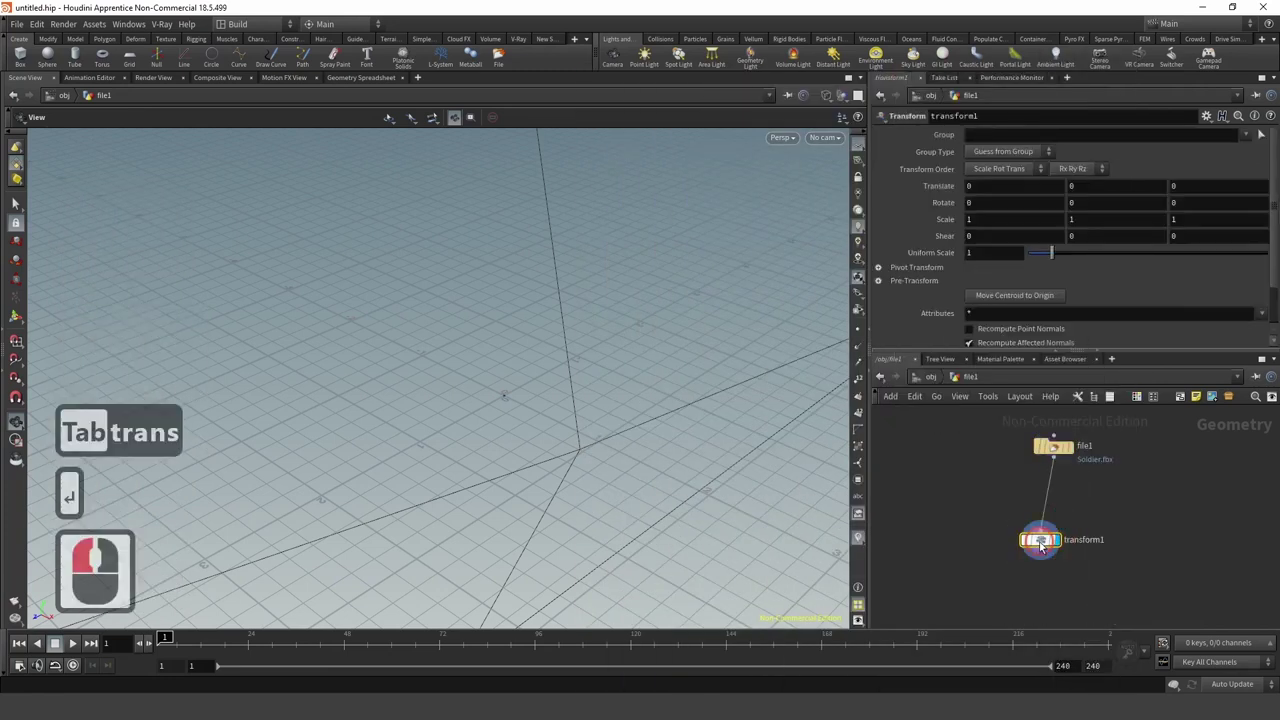
click(986, 300)
click(953, 251)
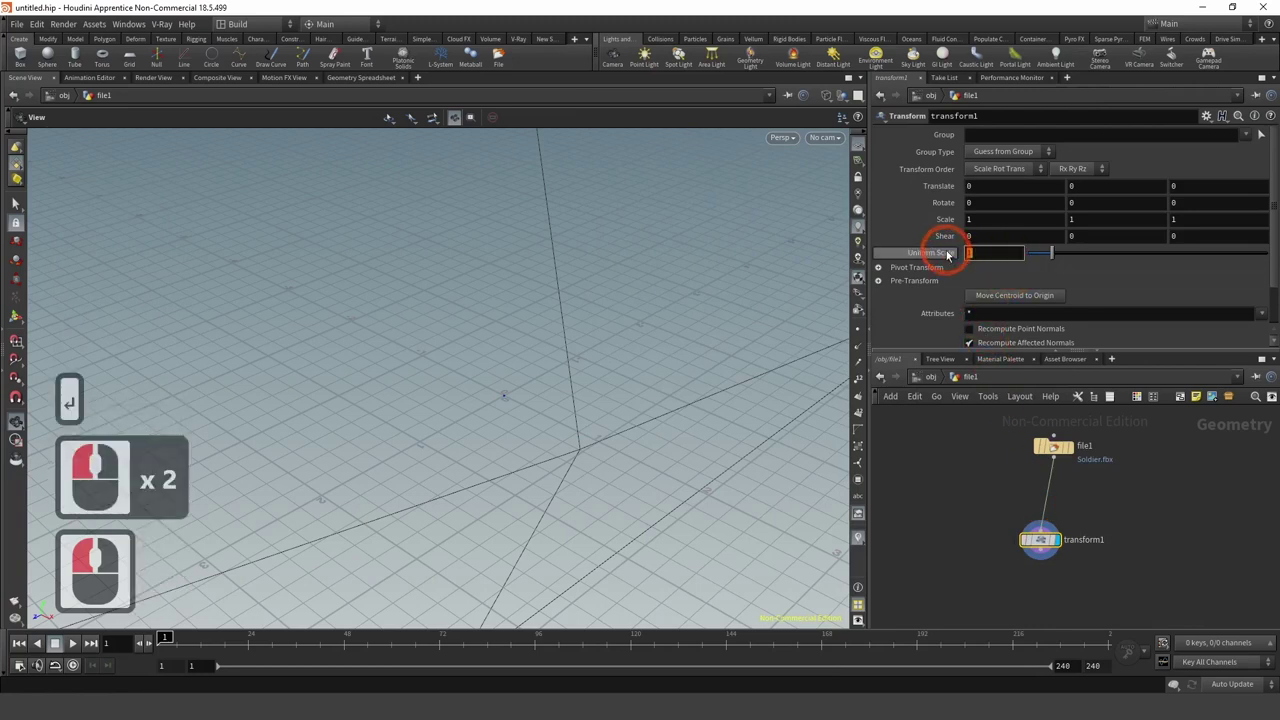
text(0.01)
key(Return)
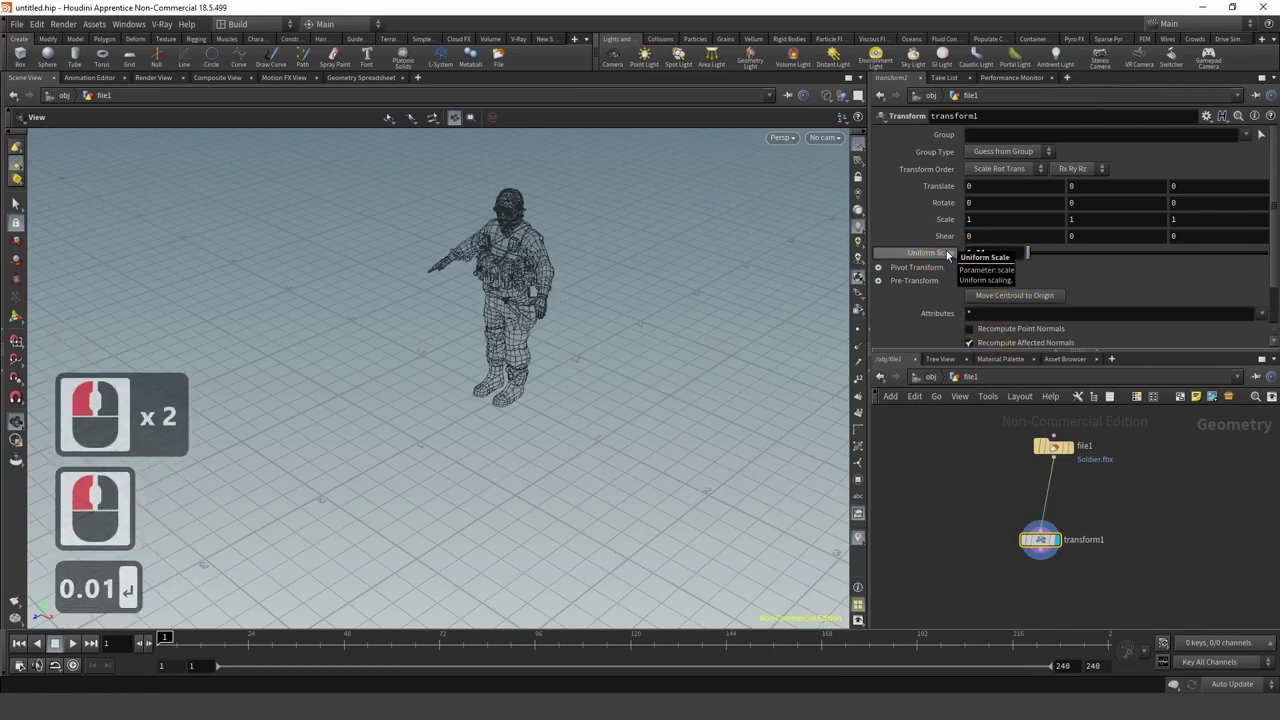
Step: Frame the full soldier from the front at an angle and create a new camera from that view
scroll(499, 248, up, 12)
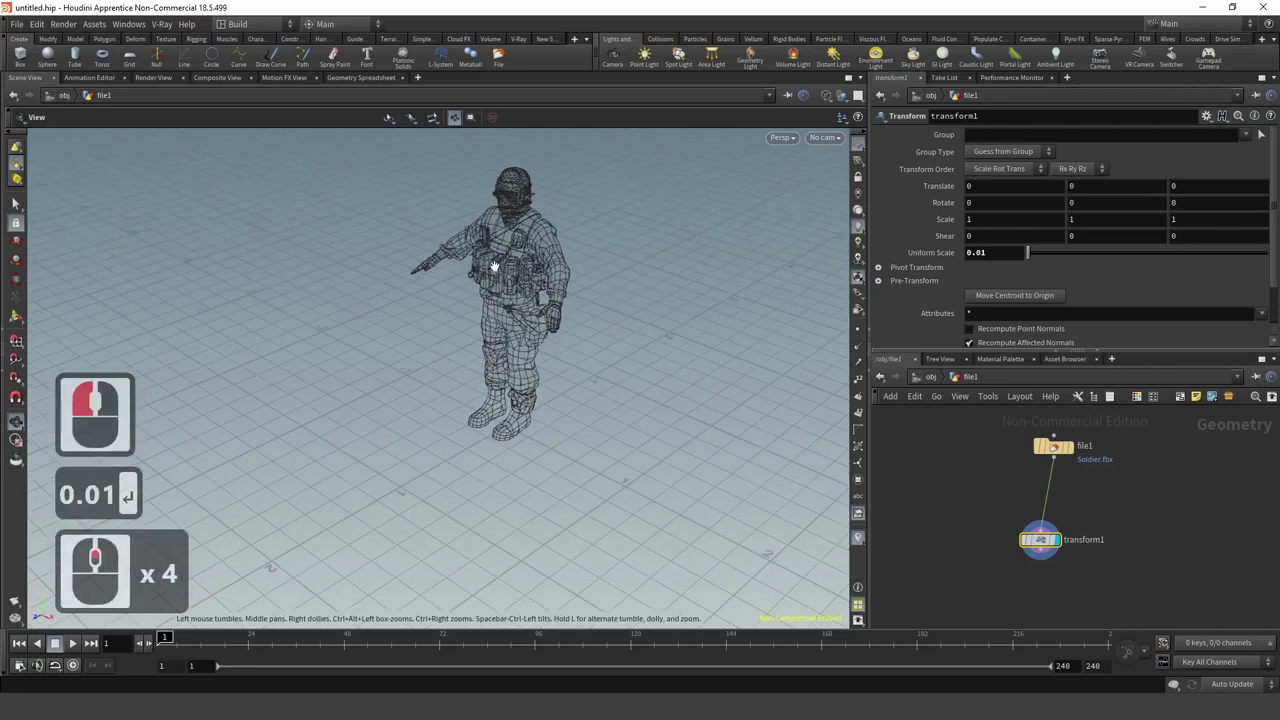
drag(499, 248, 657, 334)
scroll(608, 289, down, 8)
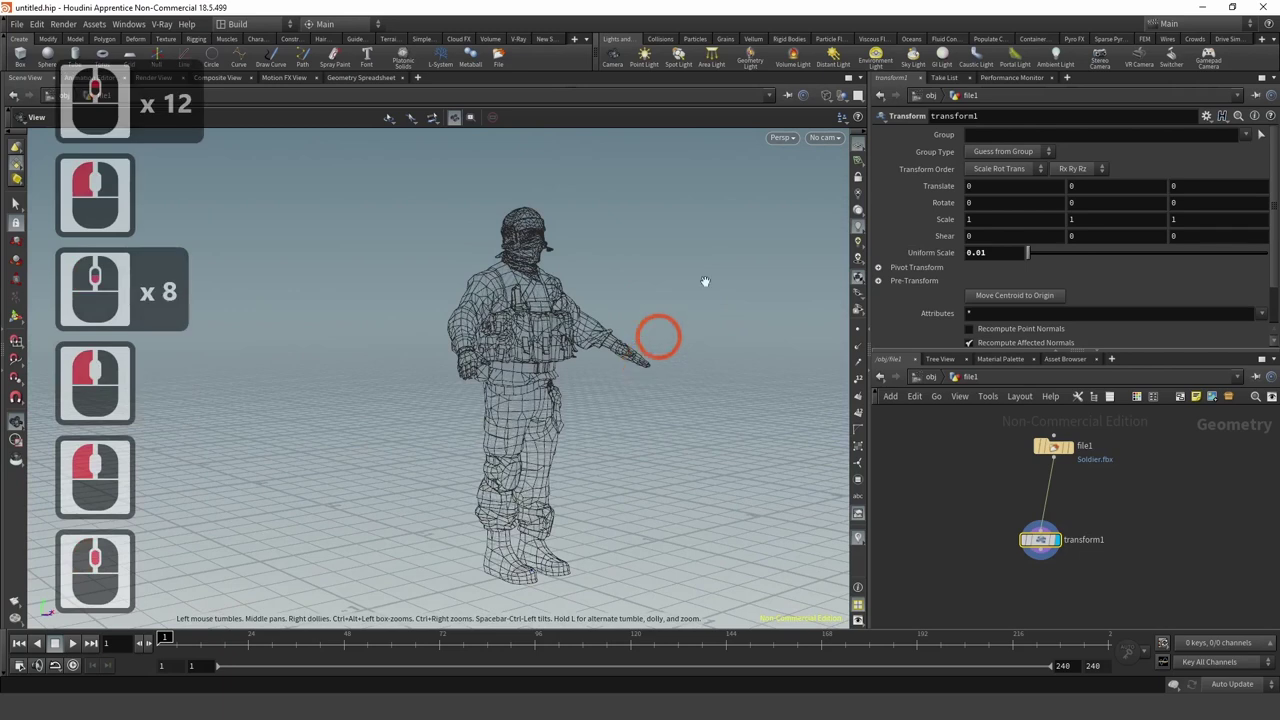
click(826, 139)
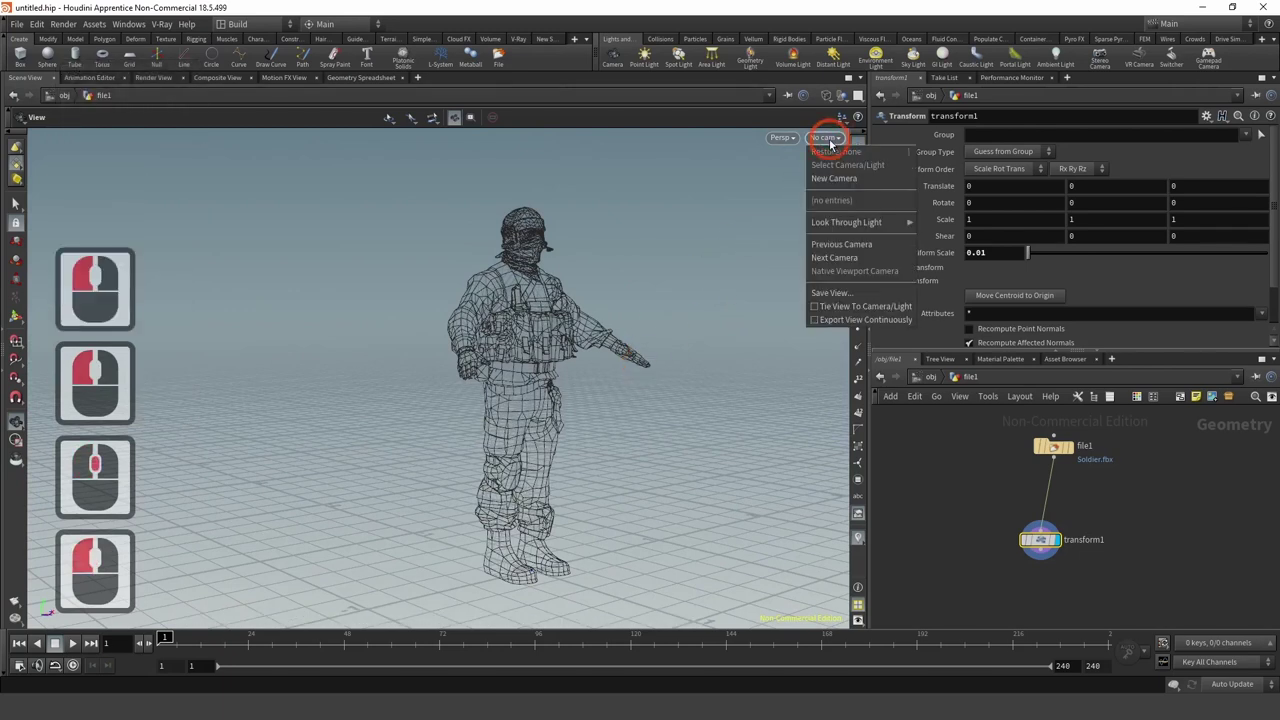
click(835, 182)
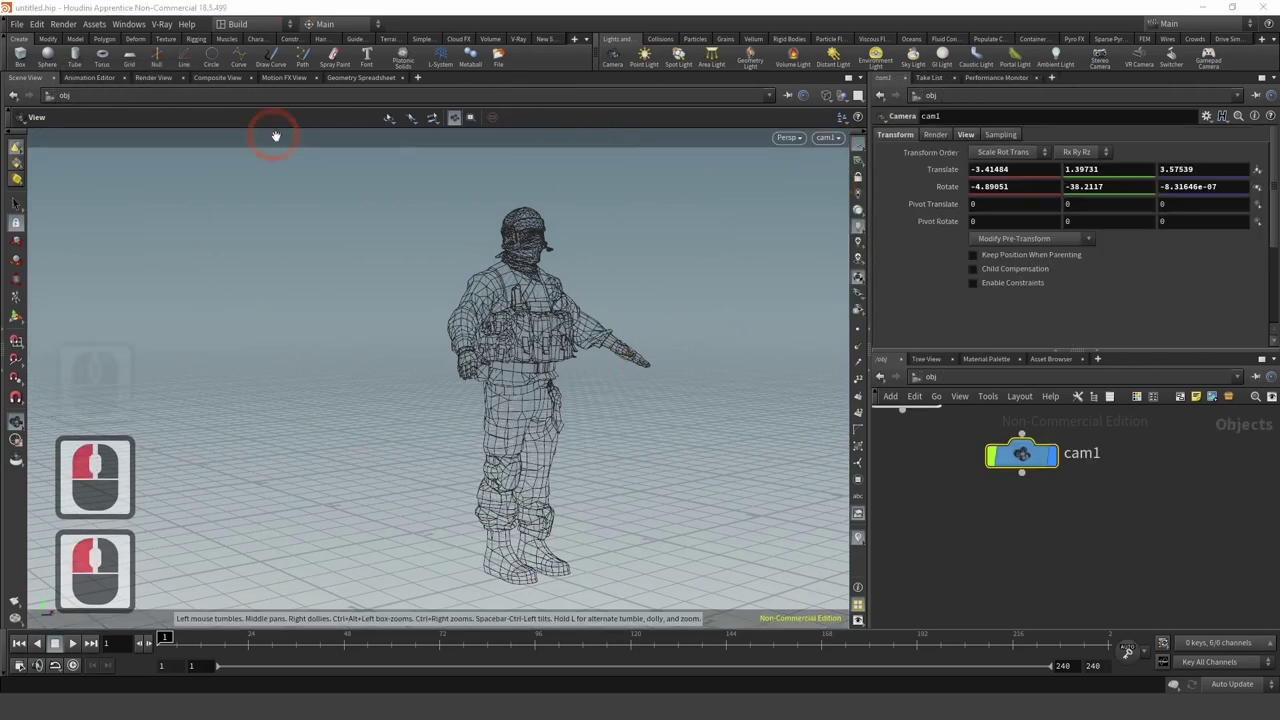
Step: Render the untextured soldier in the render view and examine the whole figure
click(155, 78)
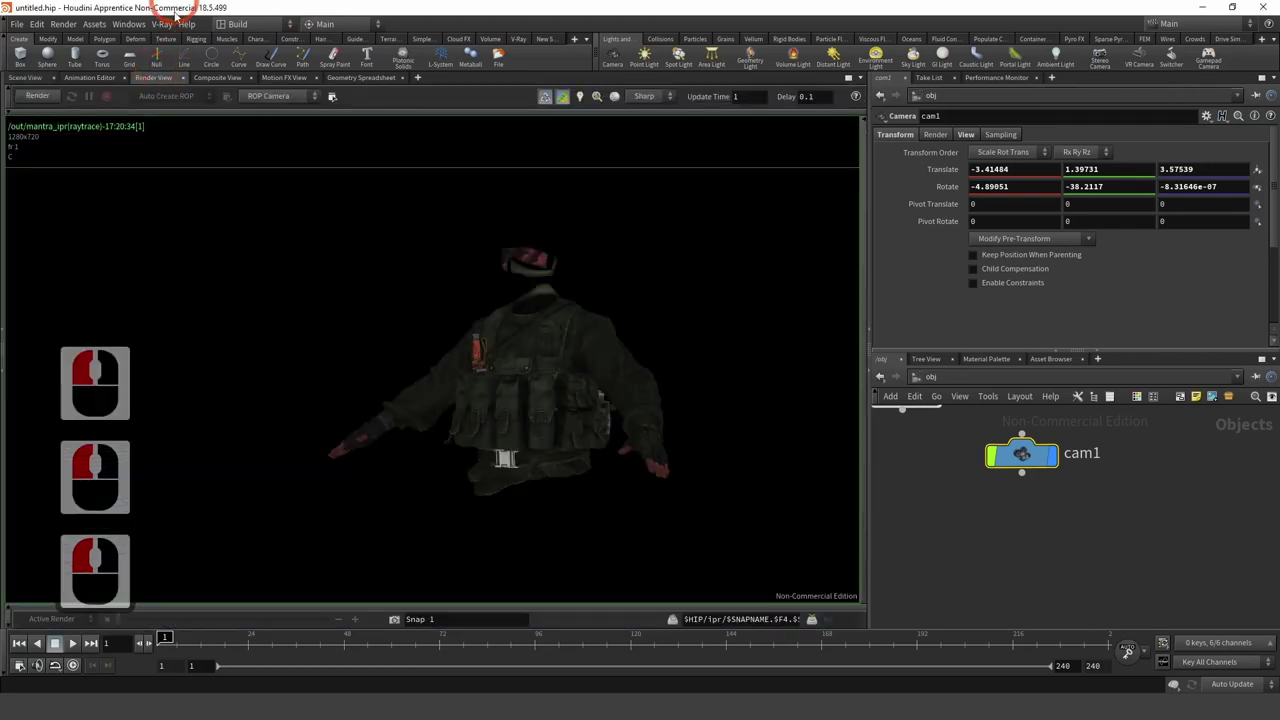
click(37, 96)
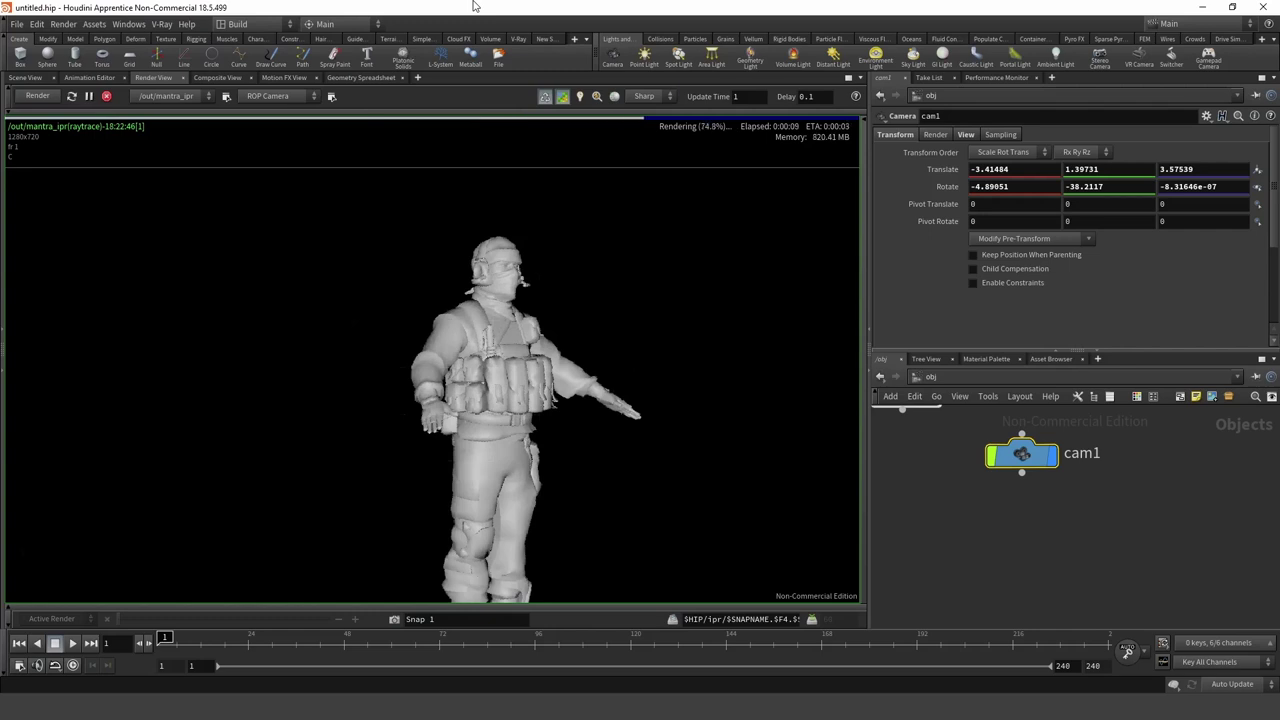
scroll(533, 292, down, 4)
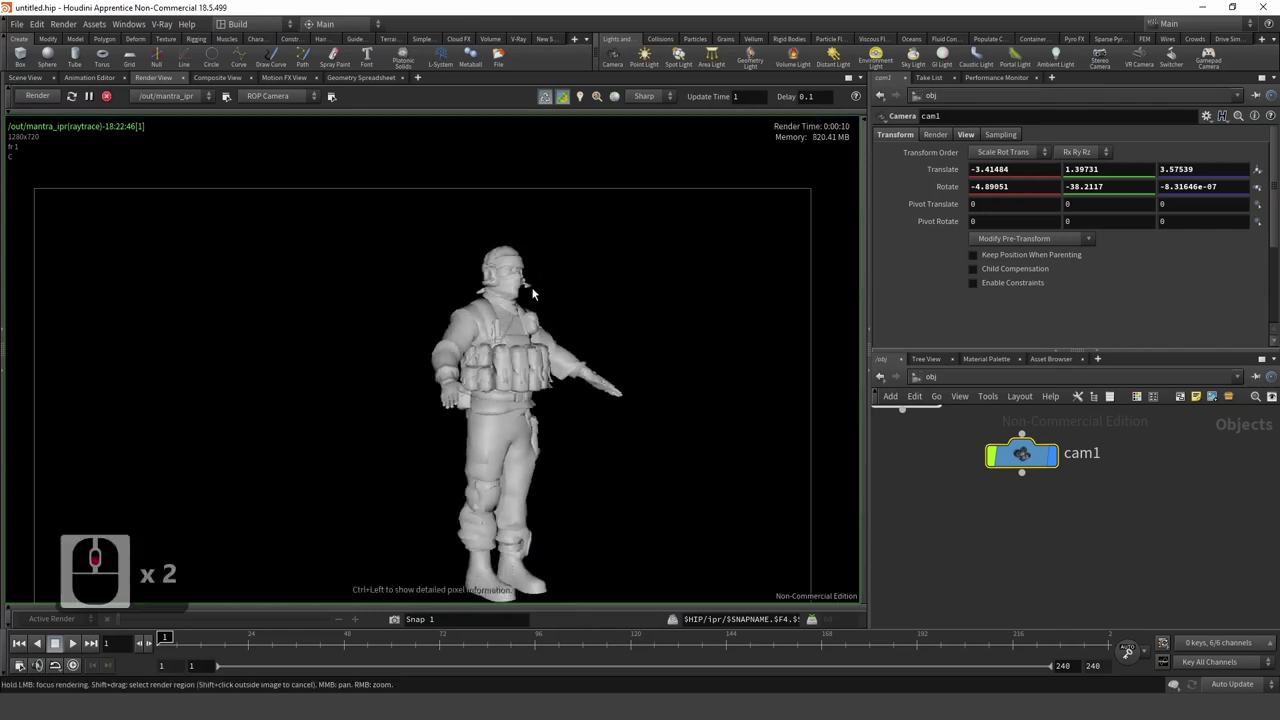
scroll(533, 292, up, 2)
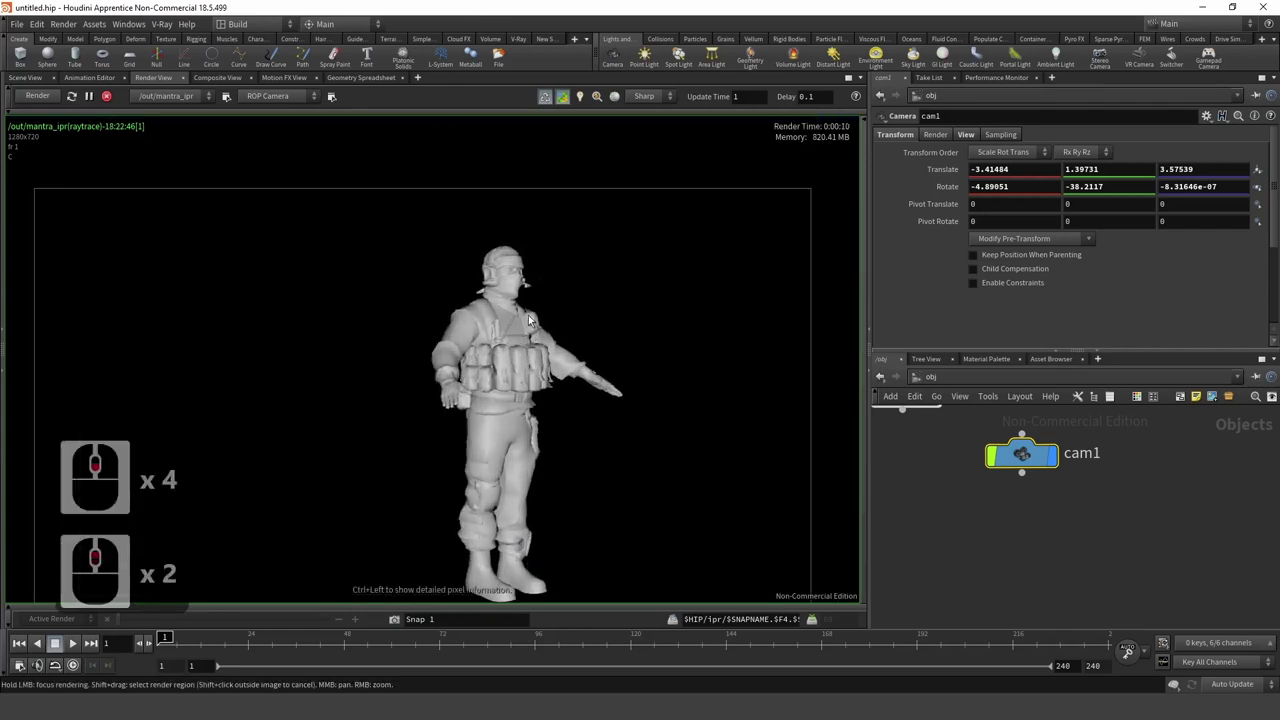
middle_drag(522, 359, 487, 297)
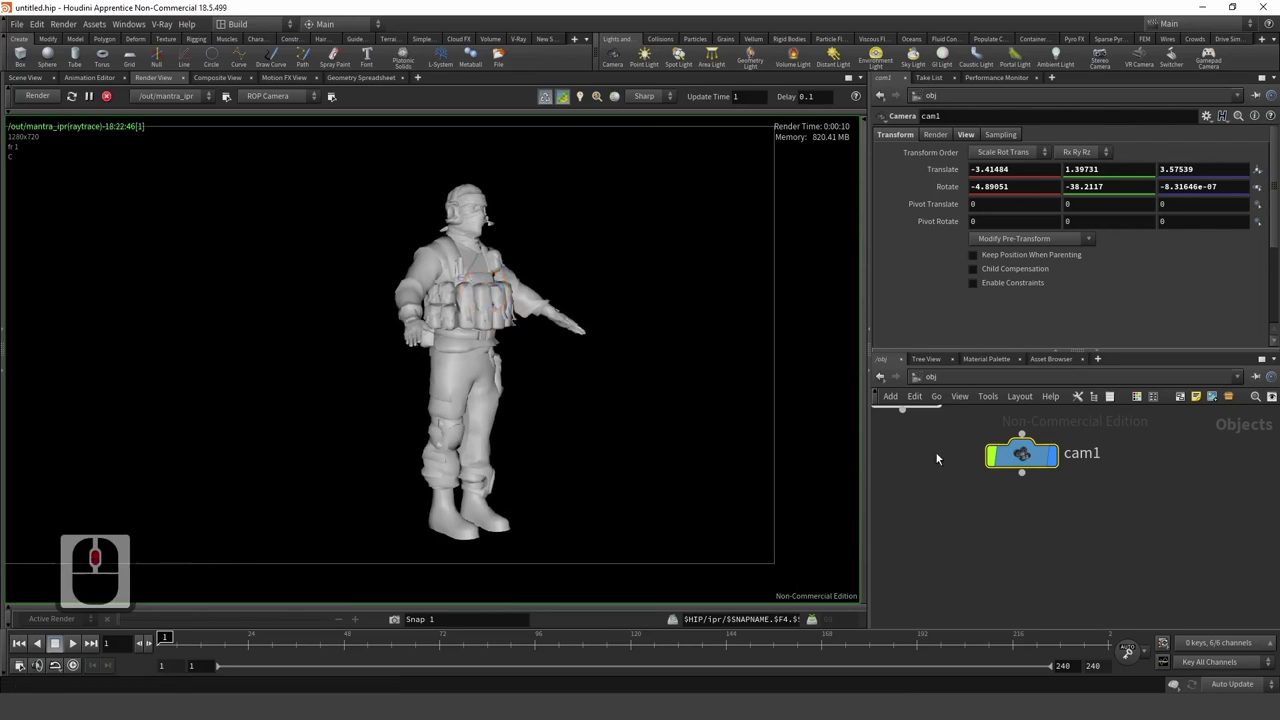
scroll(466, 322, up, 2)
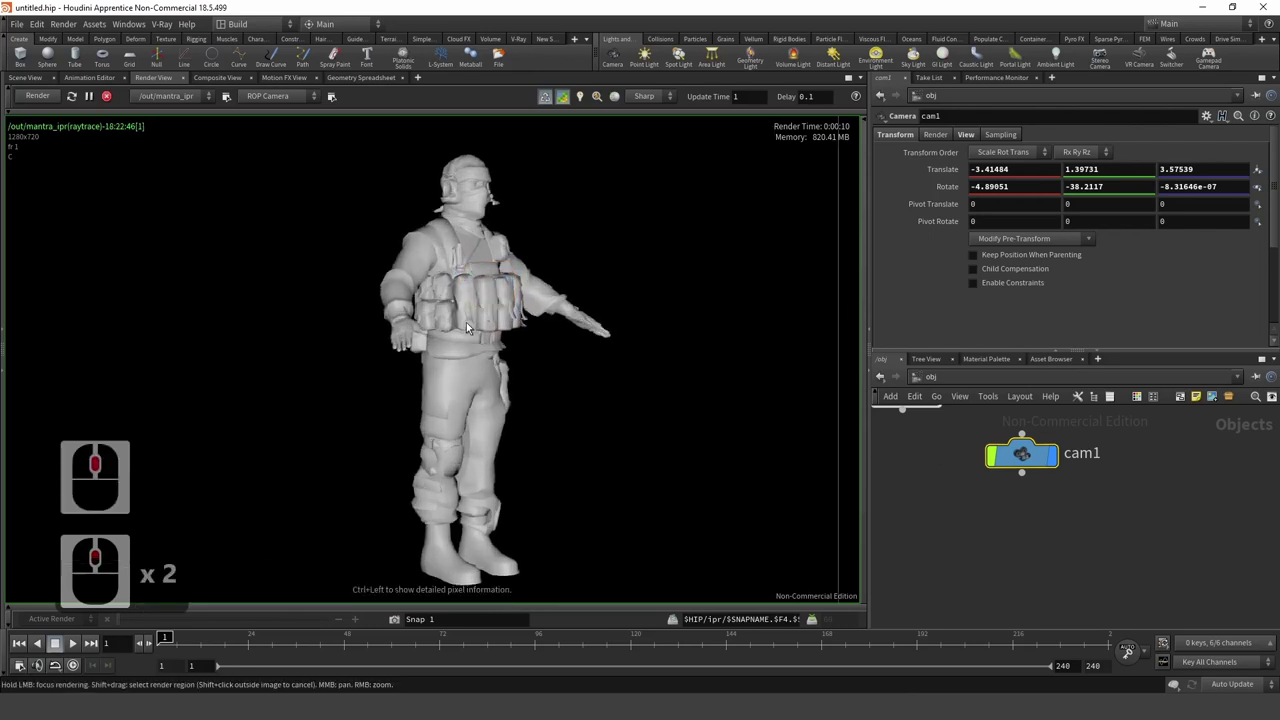
Step: Return to the scene view and go inside the file1 object's network
click(25, 77)
click(1062, 508)
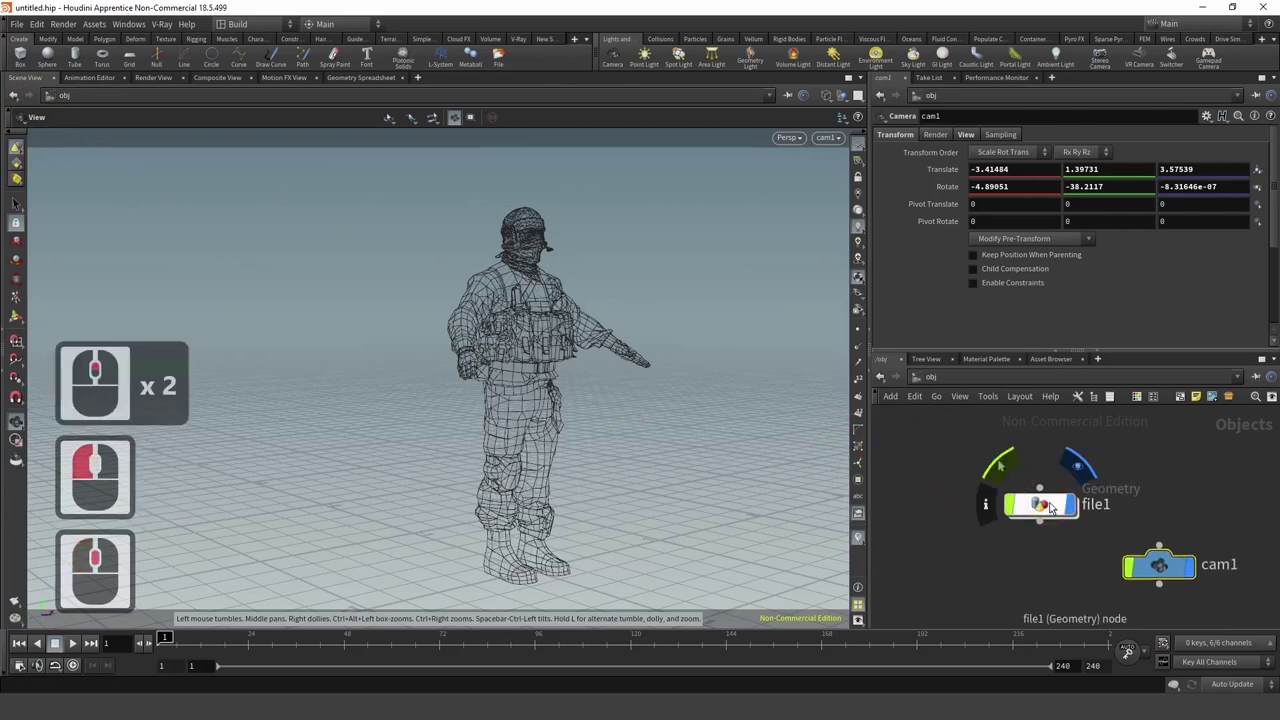
double_click(1040, 505)
scroll(1007, 505, up, 3)
middle_drag(1007, 505, 1001, 416)
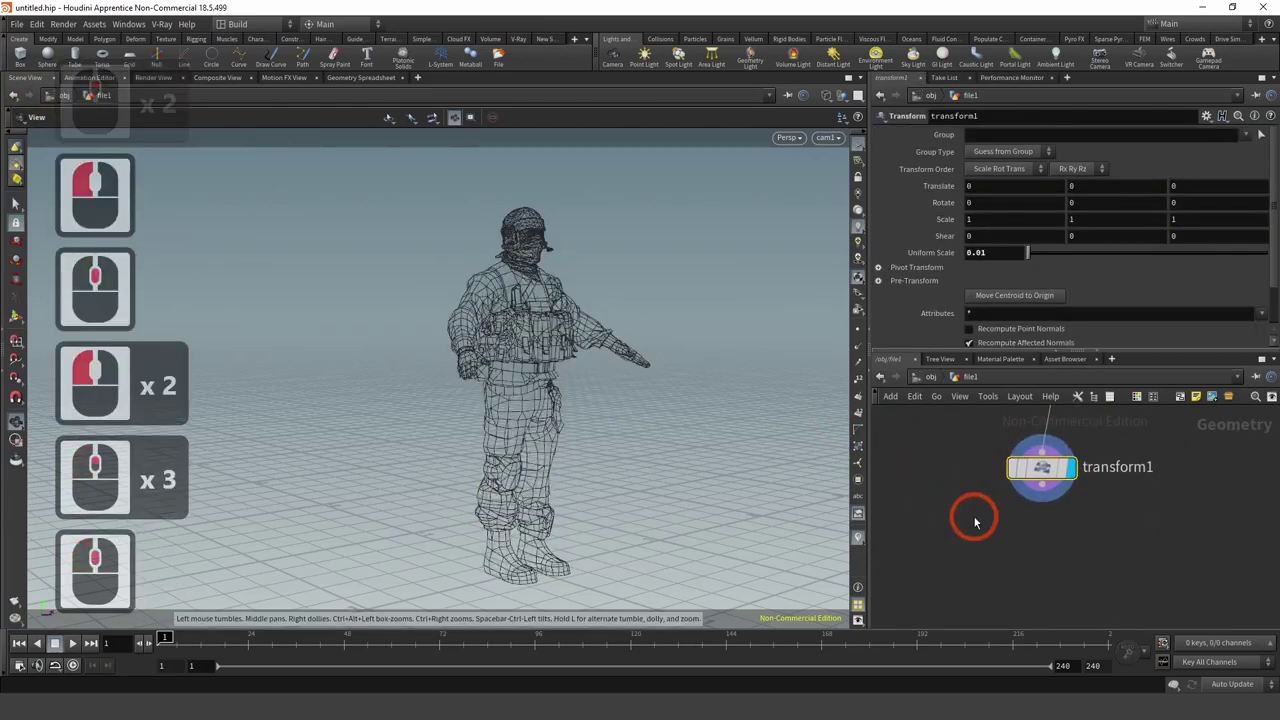
Step: Add a Labs Quick Material node below transform1, fed by its output, and make it the displayed node
click(1041, 498)
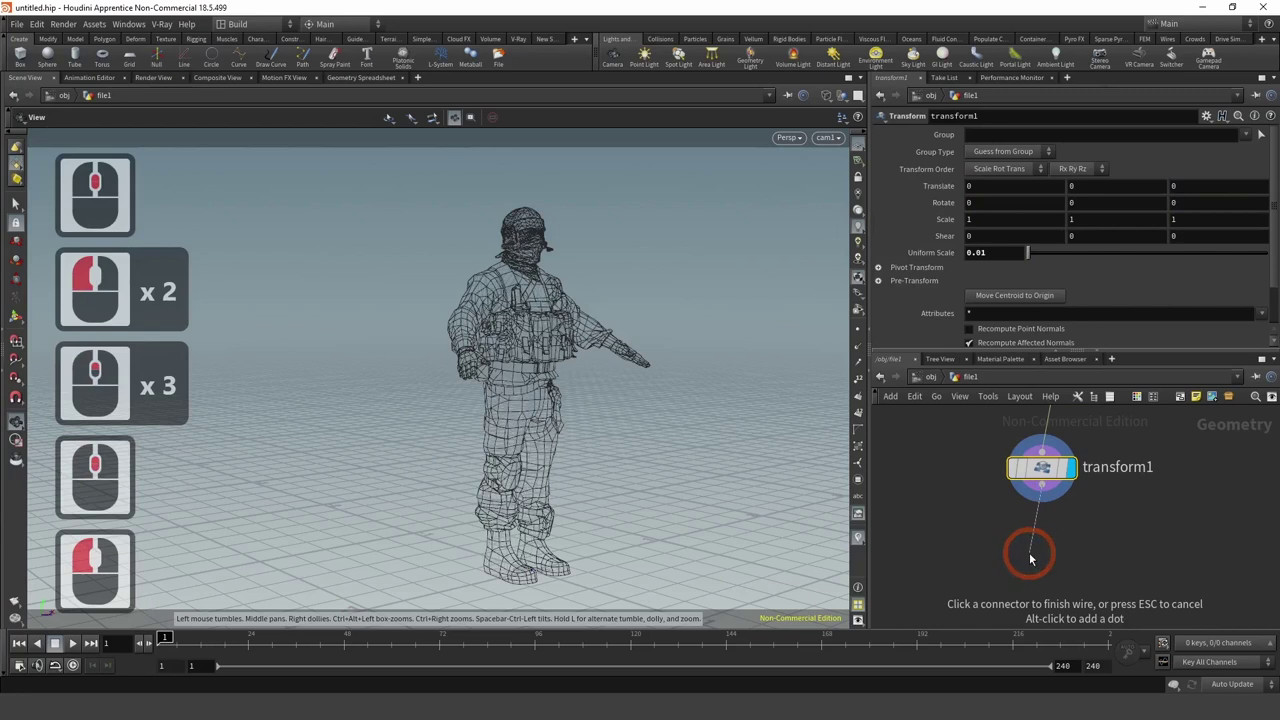
key(Tab)
text(qui)
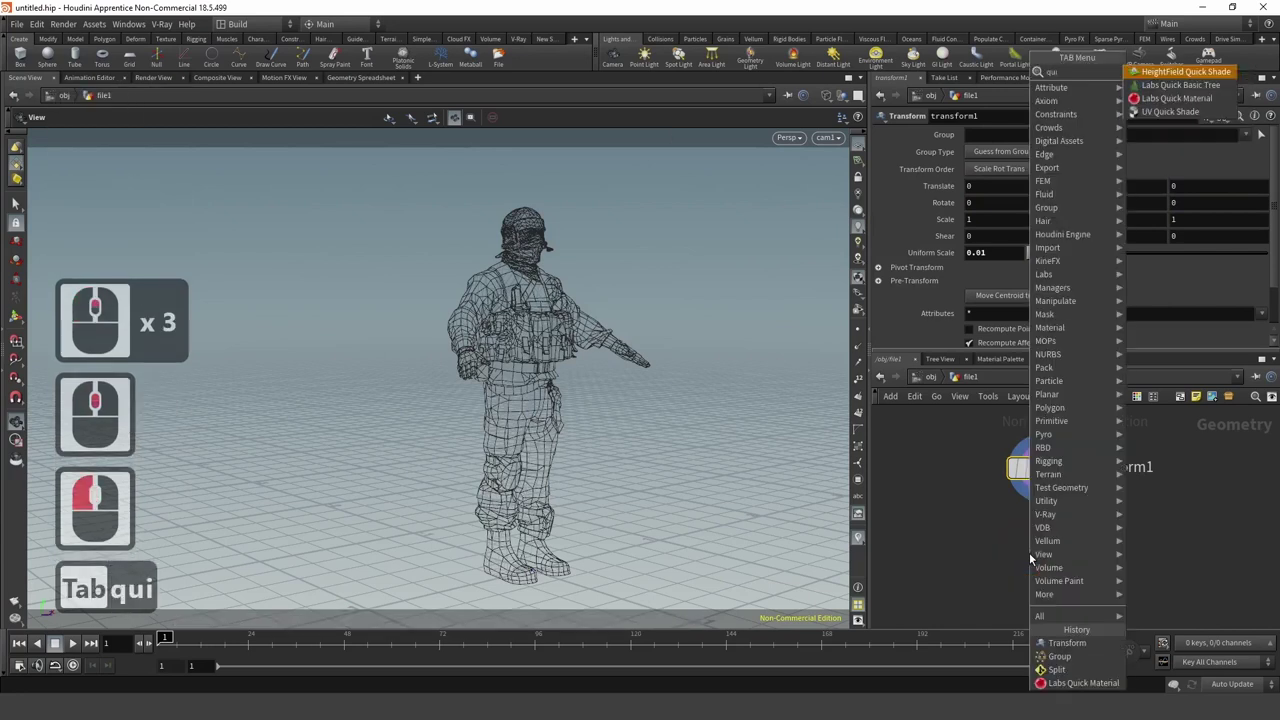
key(Down)
key(Down)
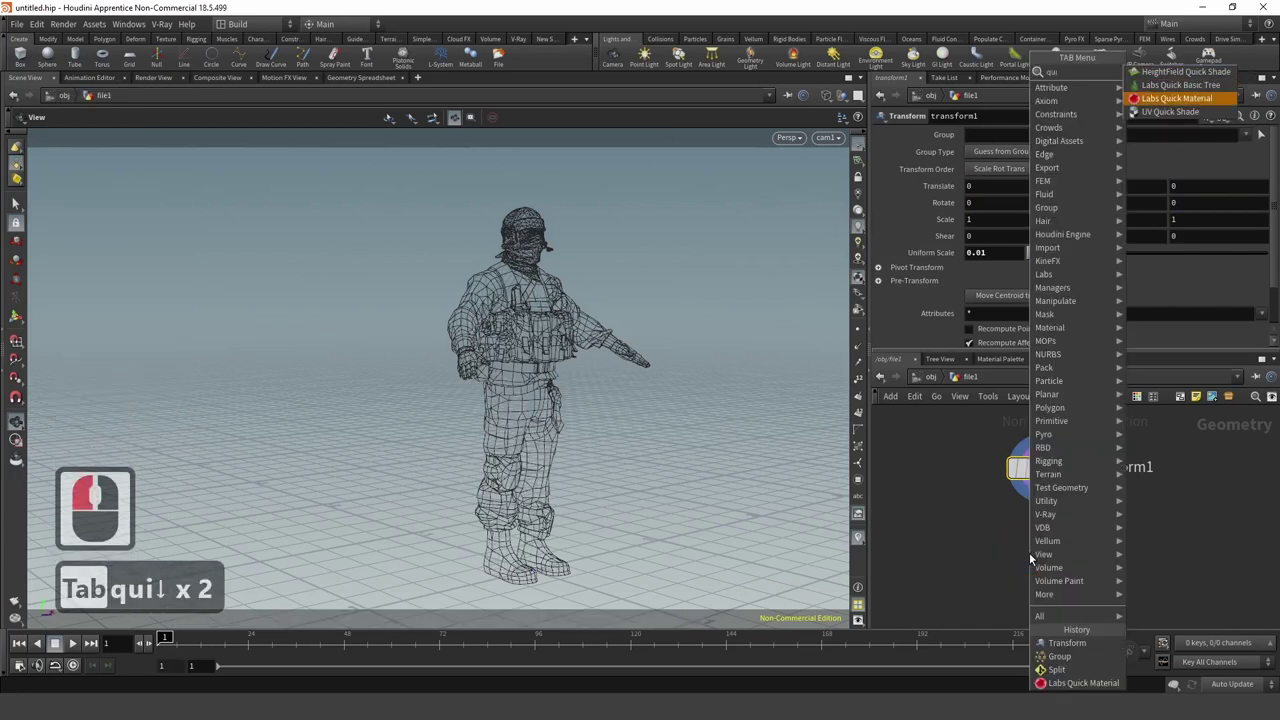
key(Return)
click(1029, 552)
mouse_move(1030, 557)
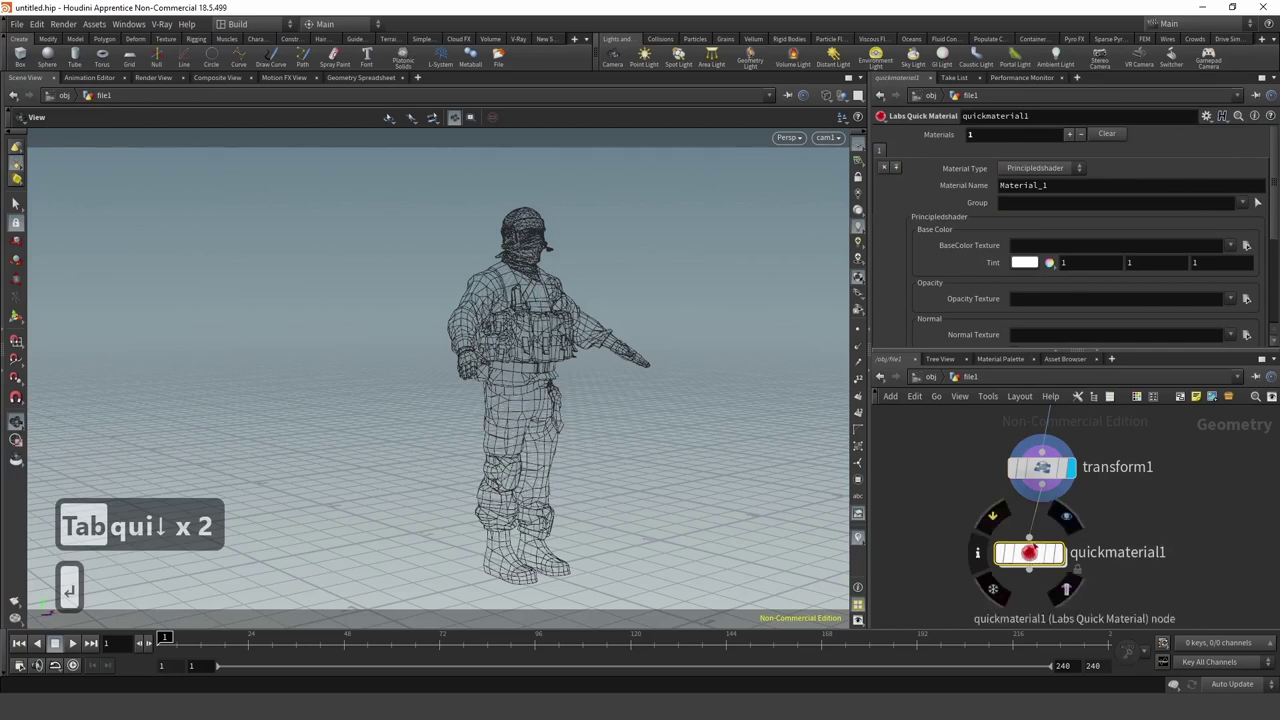
click(1038, 562)
click(1038, 562)
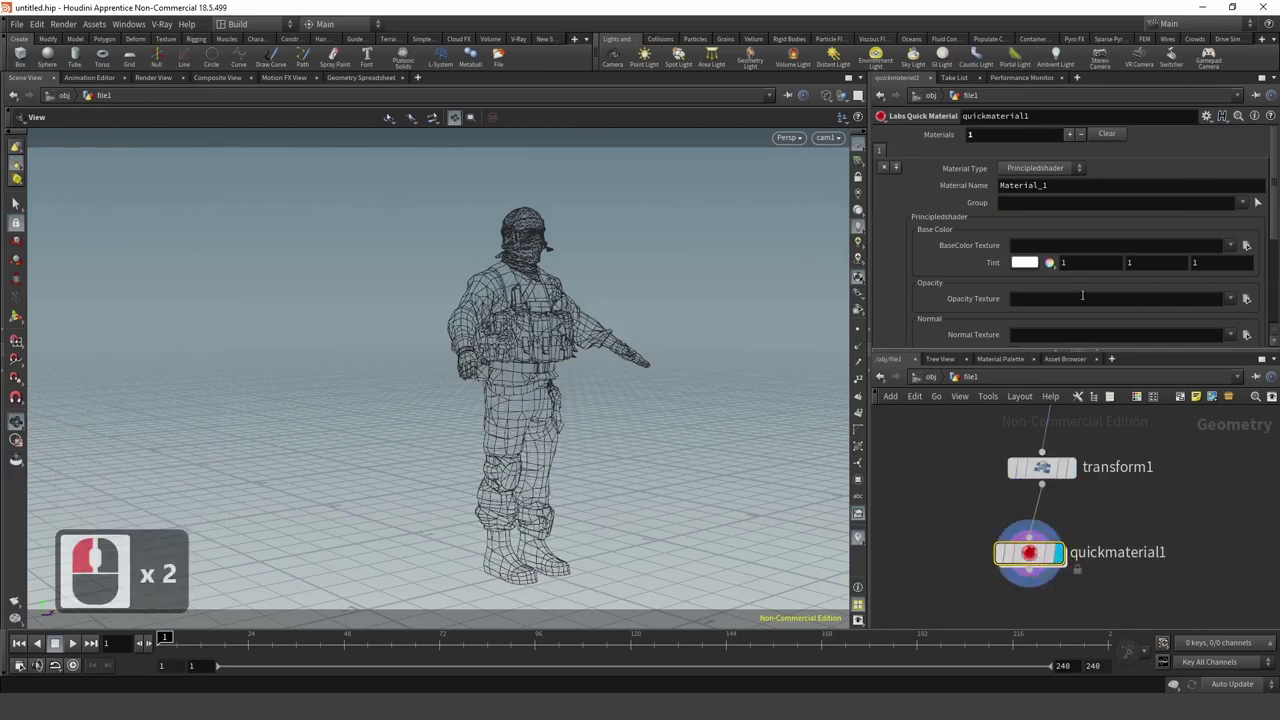
middle_click(996, 265)
middle_click(996, 265)
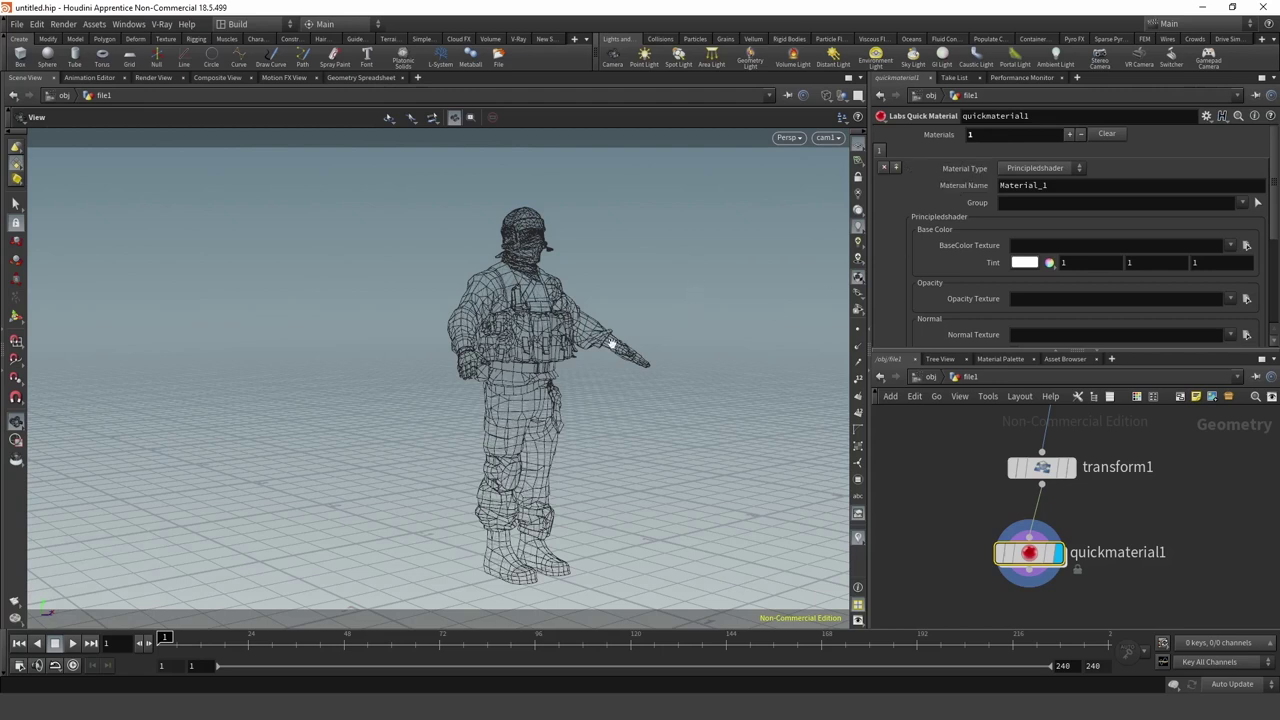
middle_drag(967, 493, 966, 465)
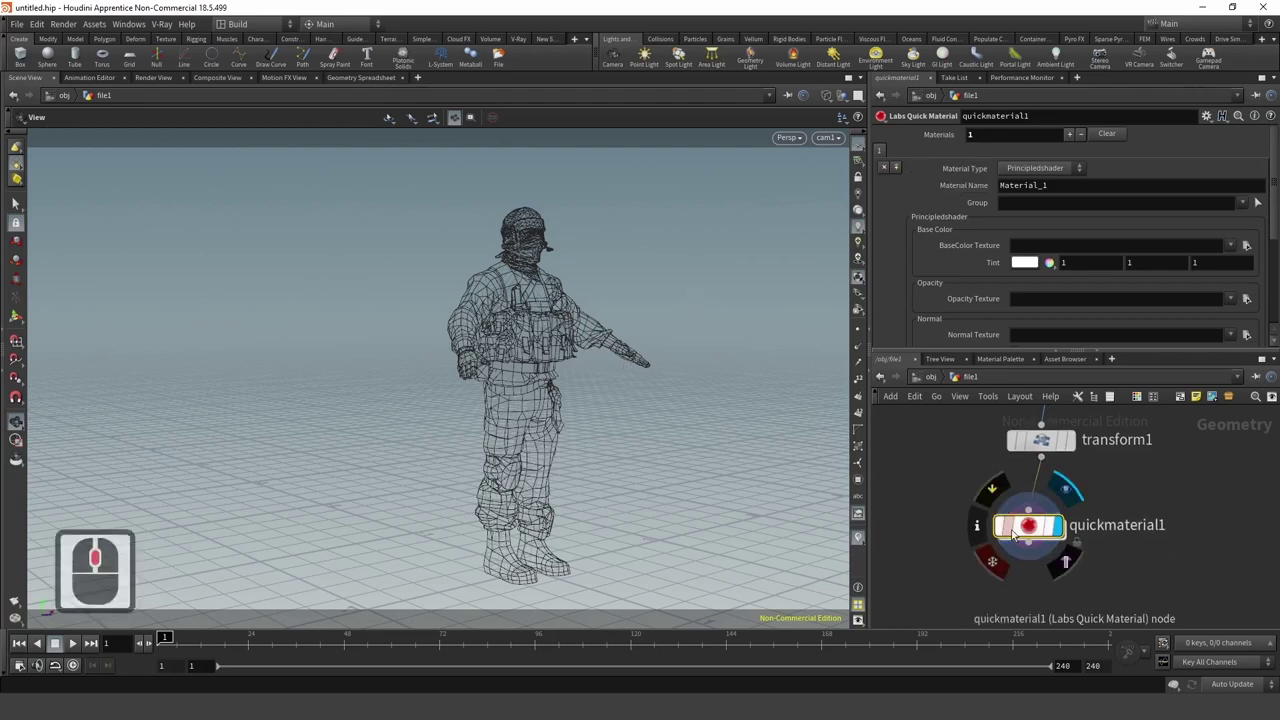
click(652, 346)
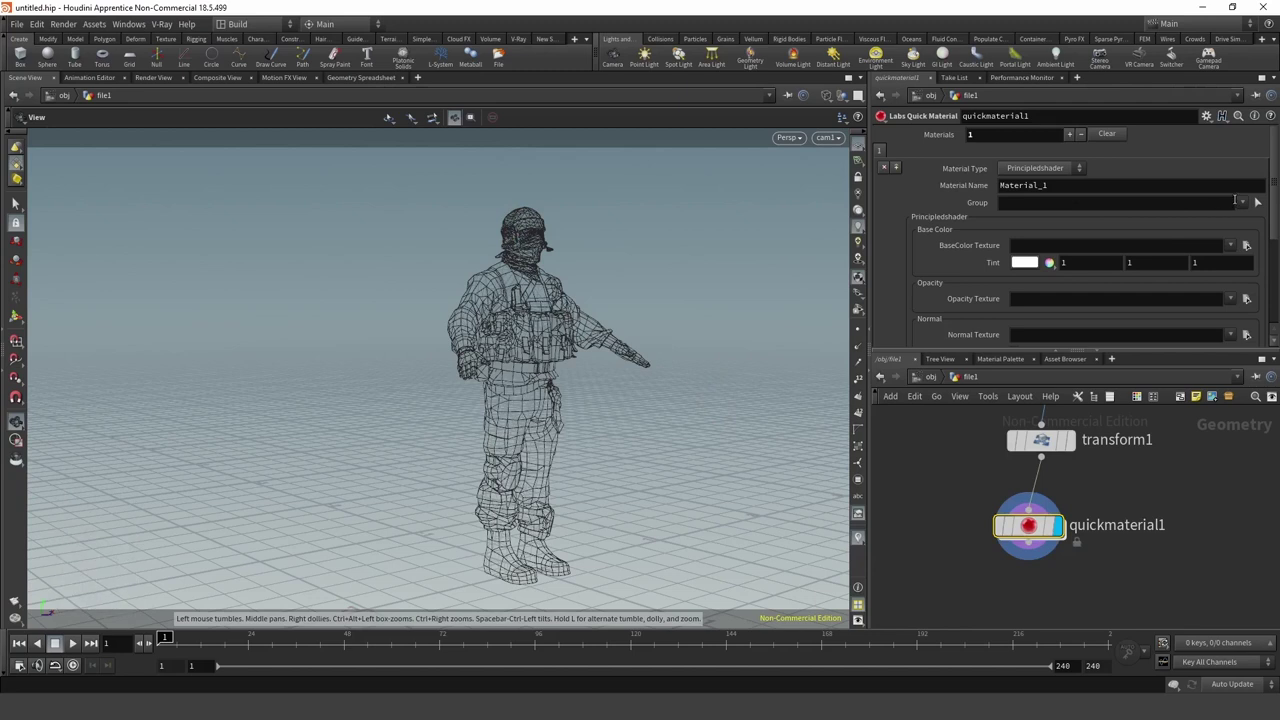
click(1242, 202)
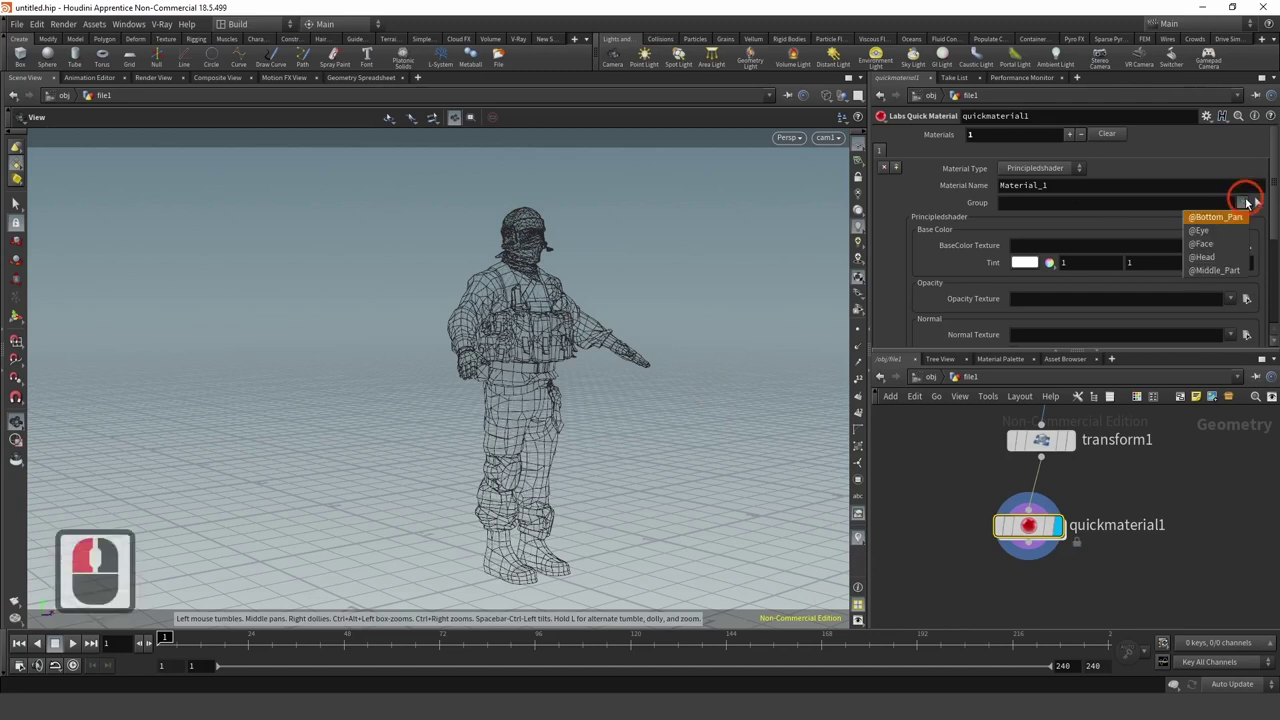
click(1210, 247)
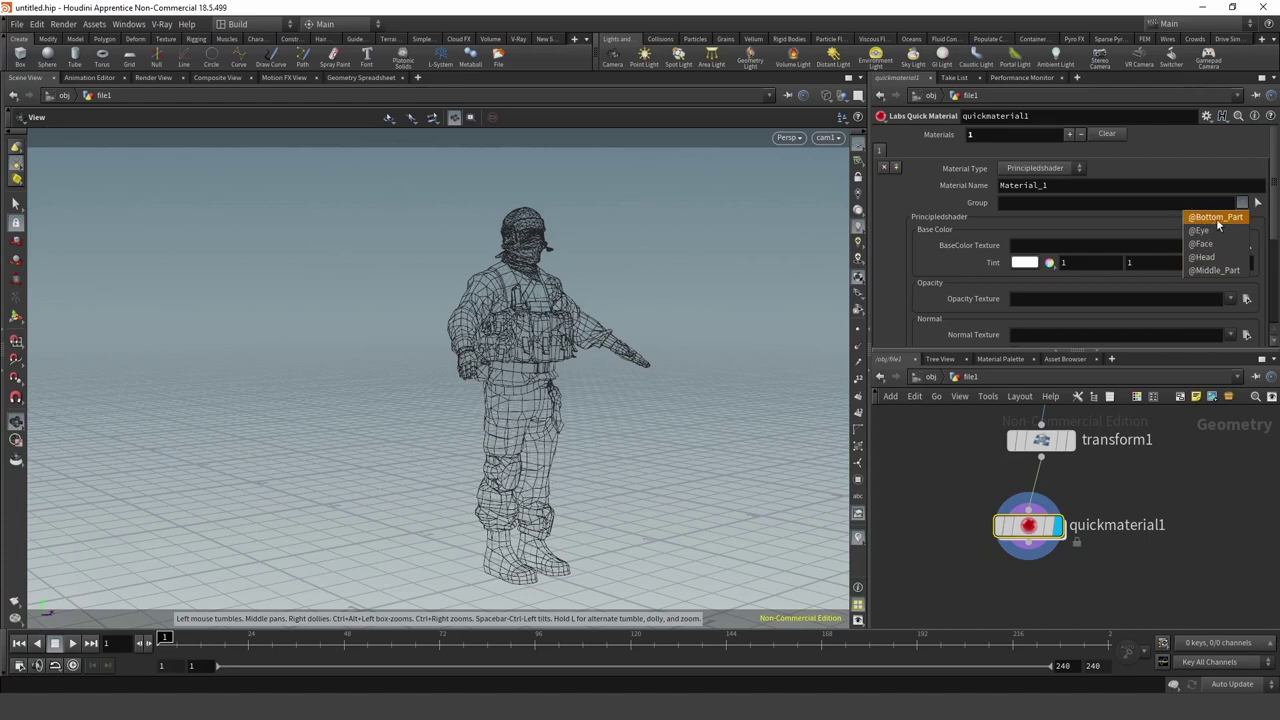
click(1215, 217)
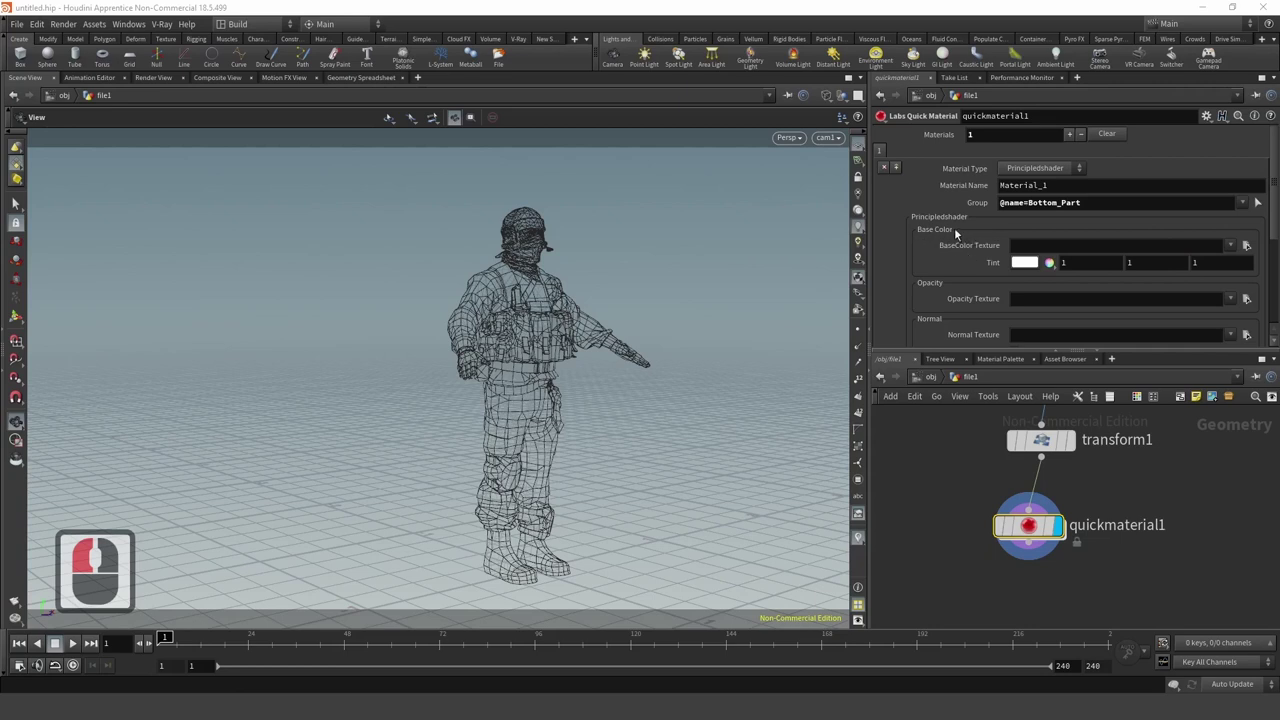
Step: Set Material_1's base color texture to Lower.png from the Downloads SoldierTexture folder and render the soldier
click(1246, 246)
scroll(997, 289, up, 6)
scroll(997, 289, down, 10)
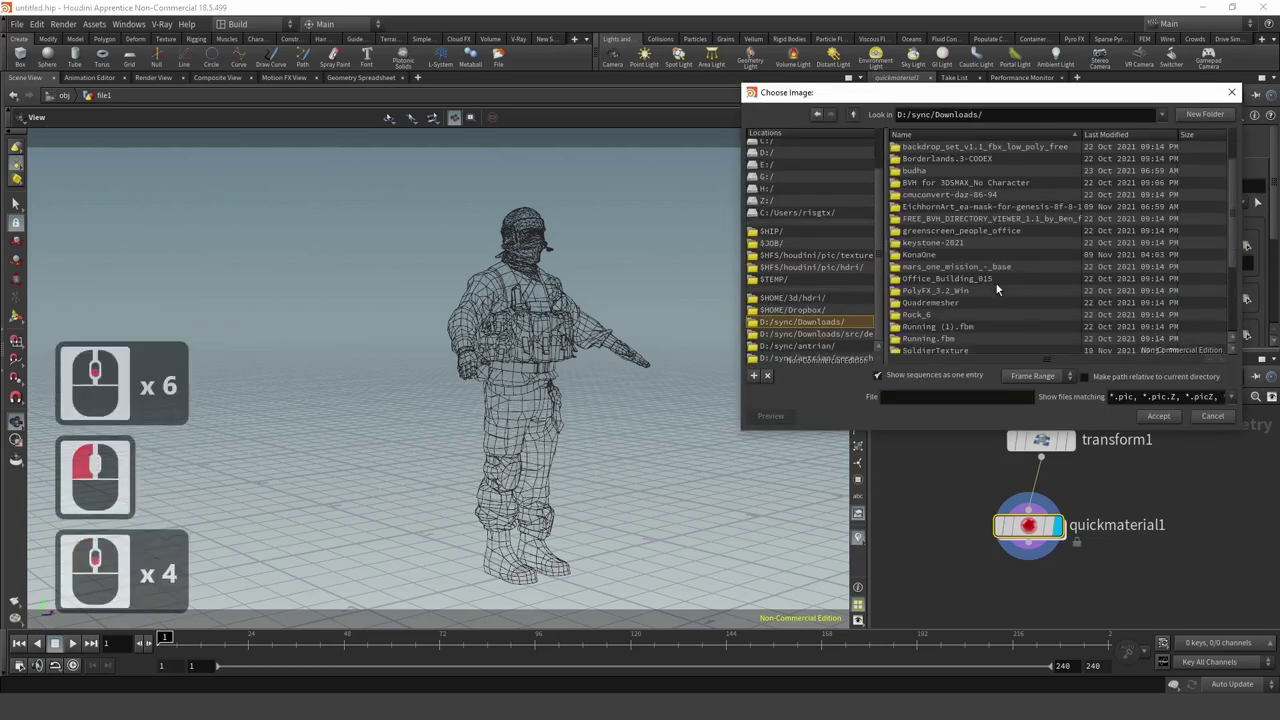
double_click(928, 279)
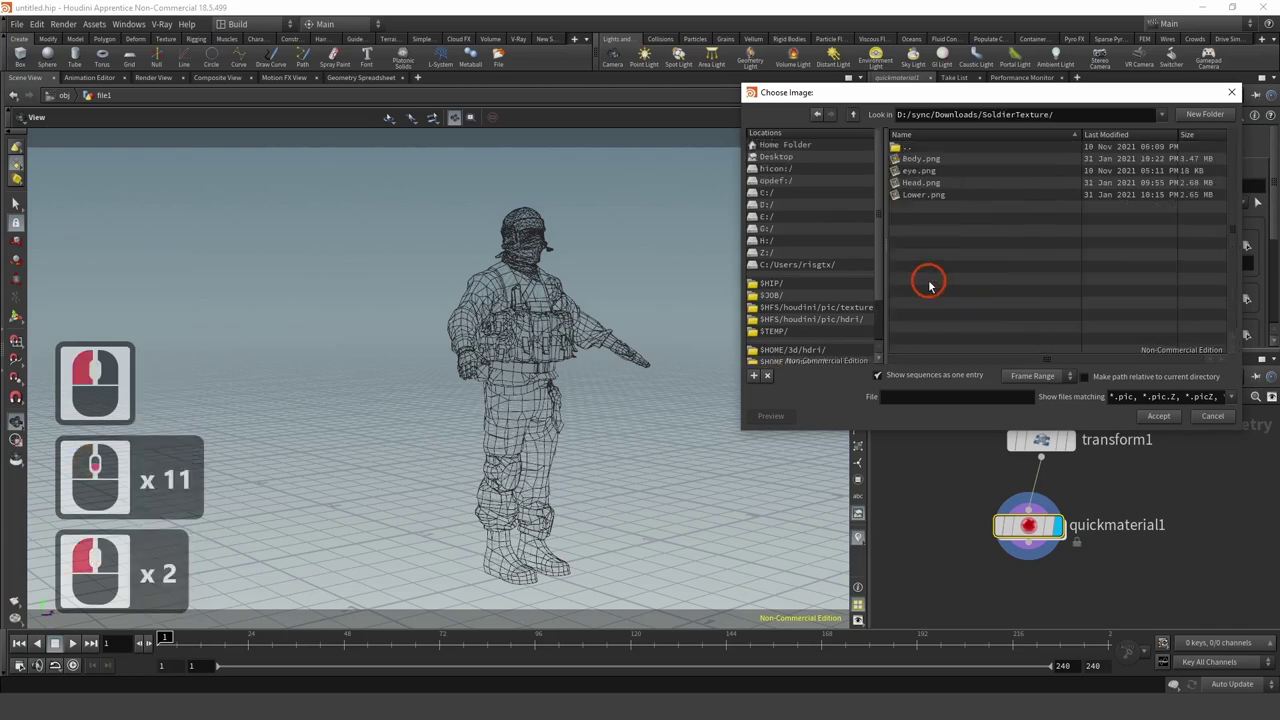
drag(923, 100, 613, 209)
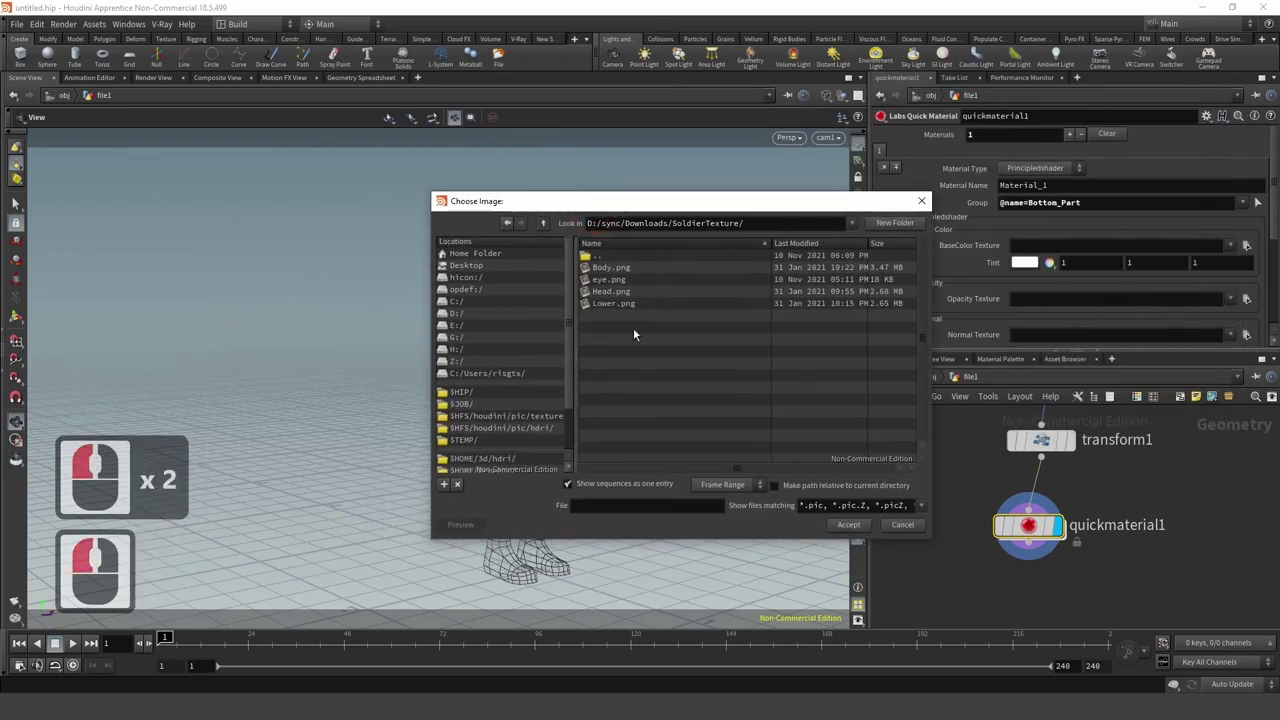
click(612, 303)
click(850, 528)
click(931, 503)
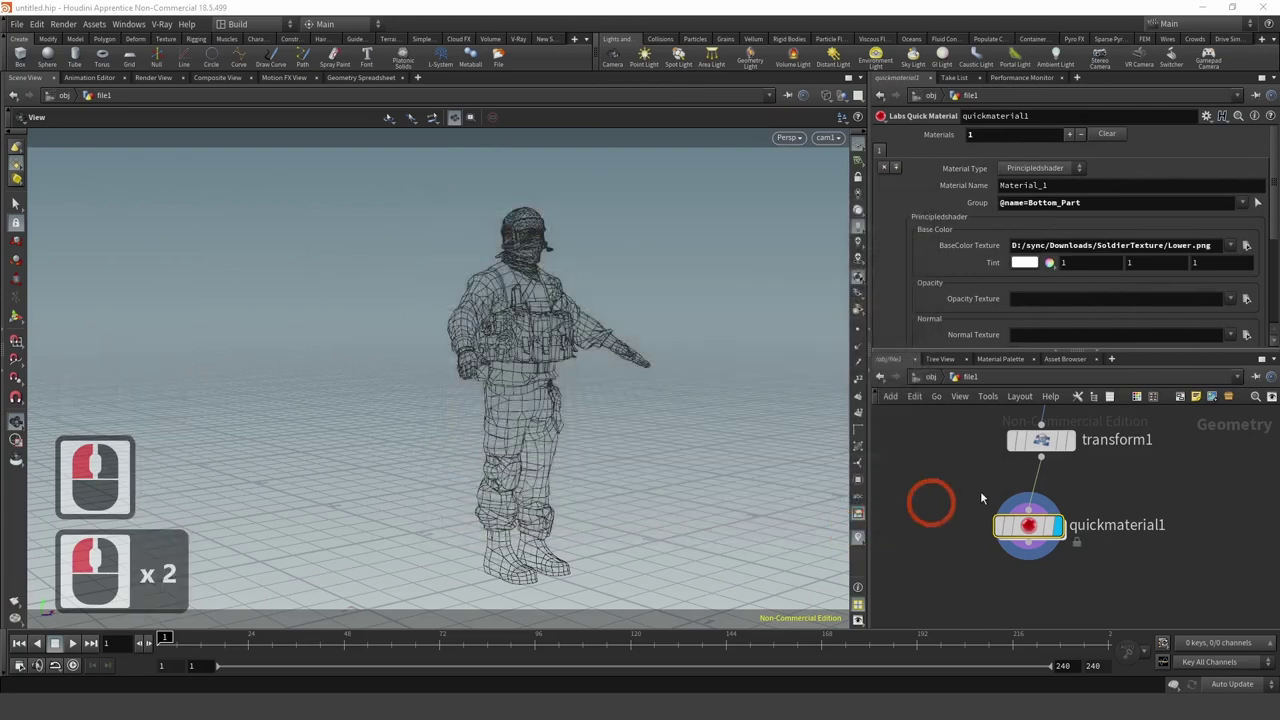
click(153, 77)
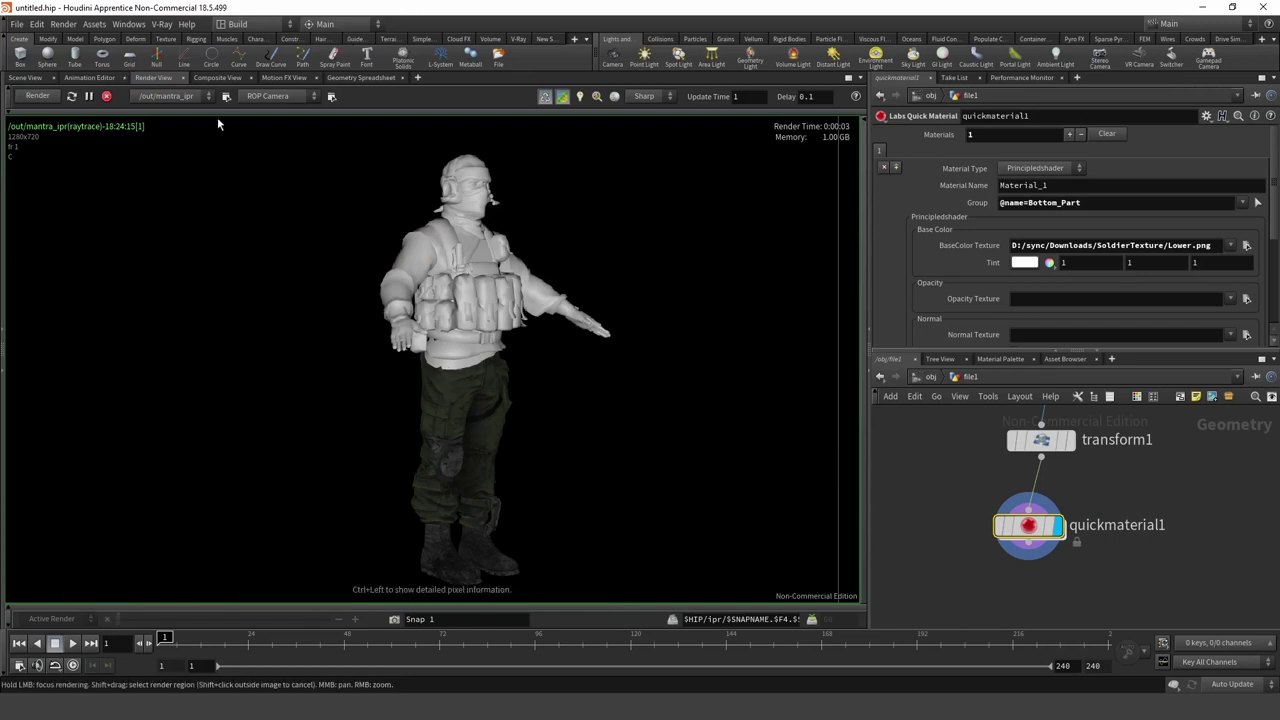
click(37, 96)
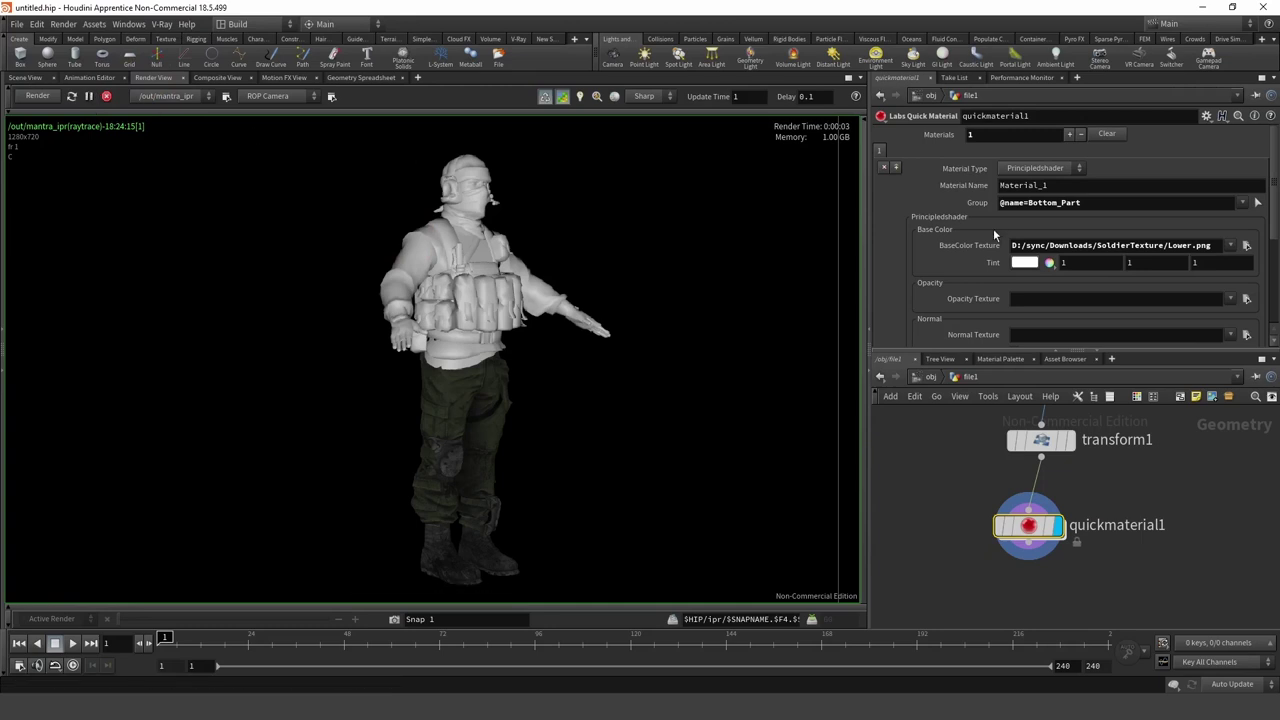
click(1069, 135)
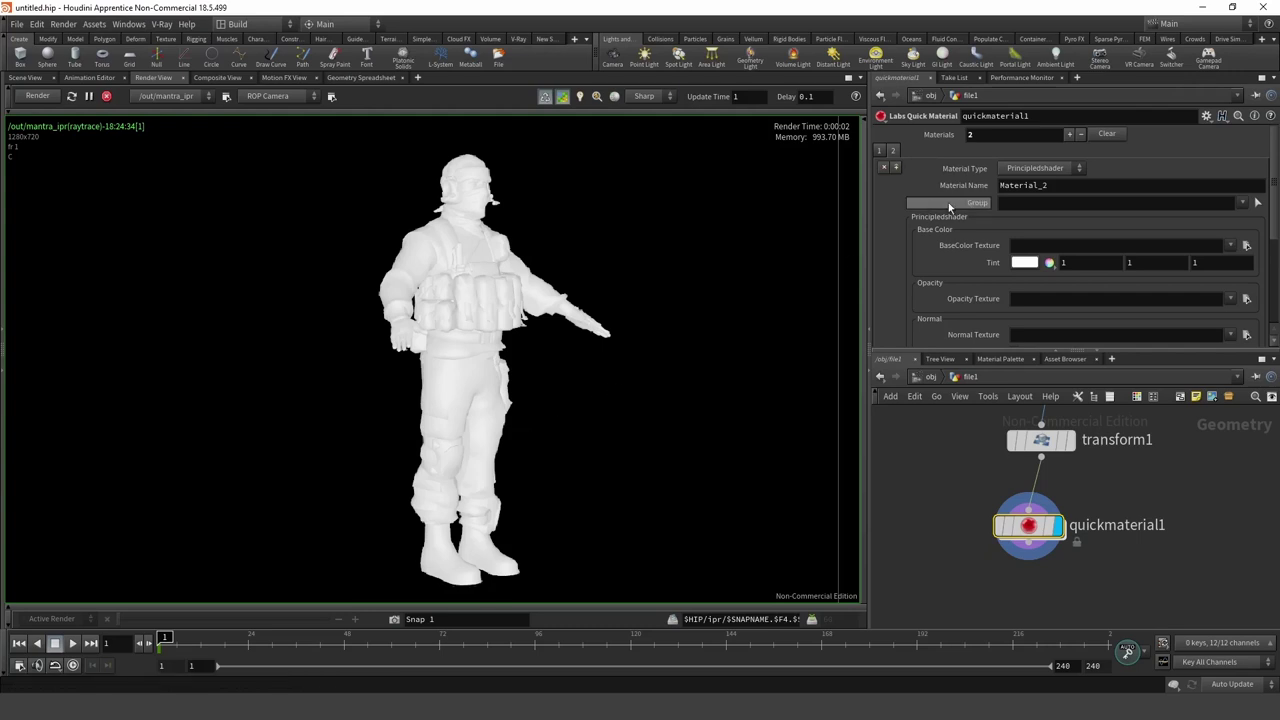
click(1256, 203)
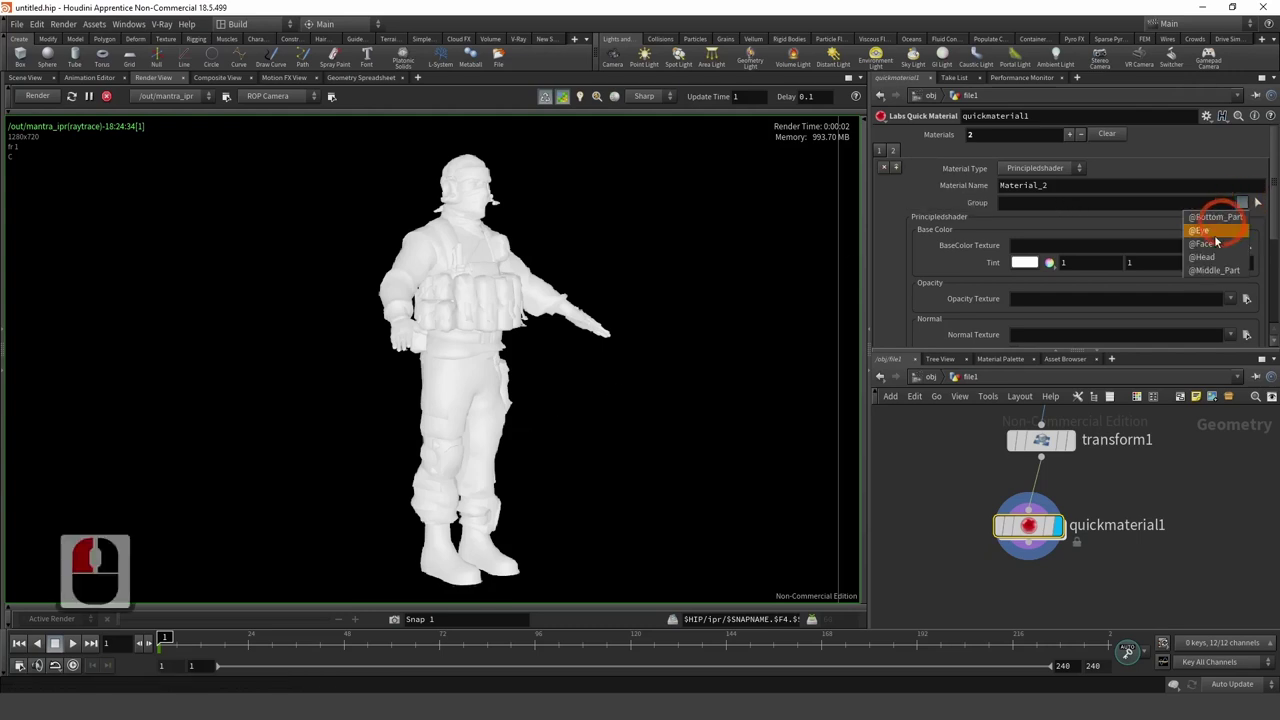
click(1234, 232)
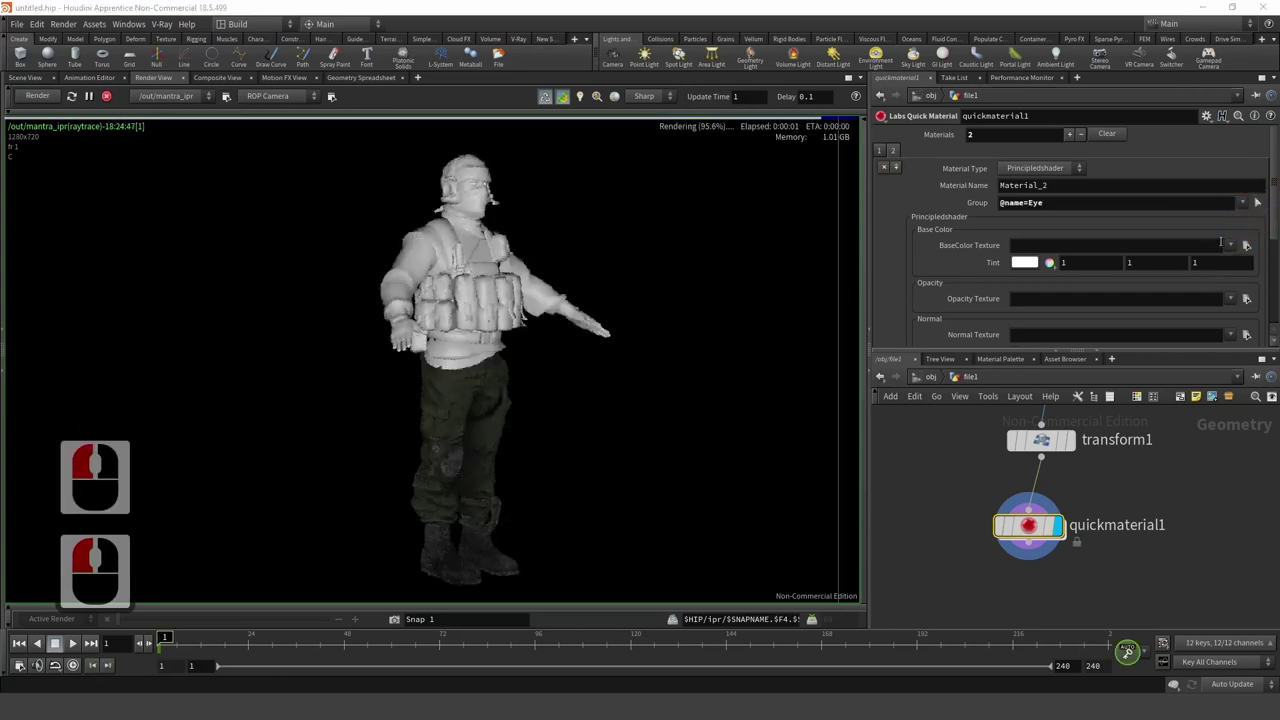
Step: Set Material_2's base color texture to eye.png from the SoldierTexture folder and check the soldier's eyes in the render
click(1246, 245)
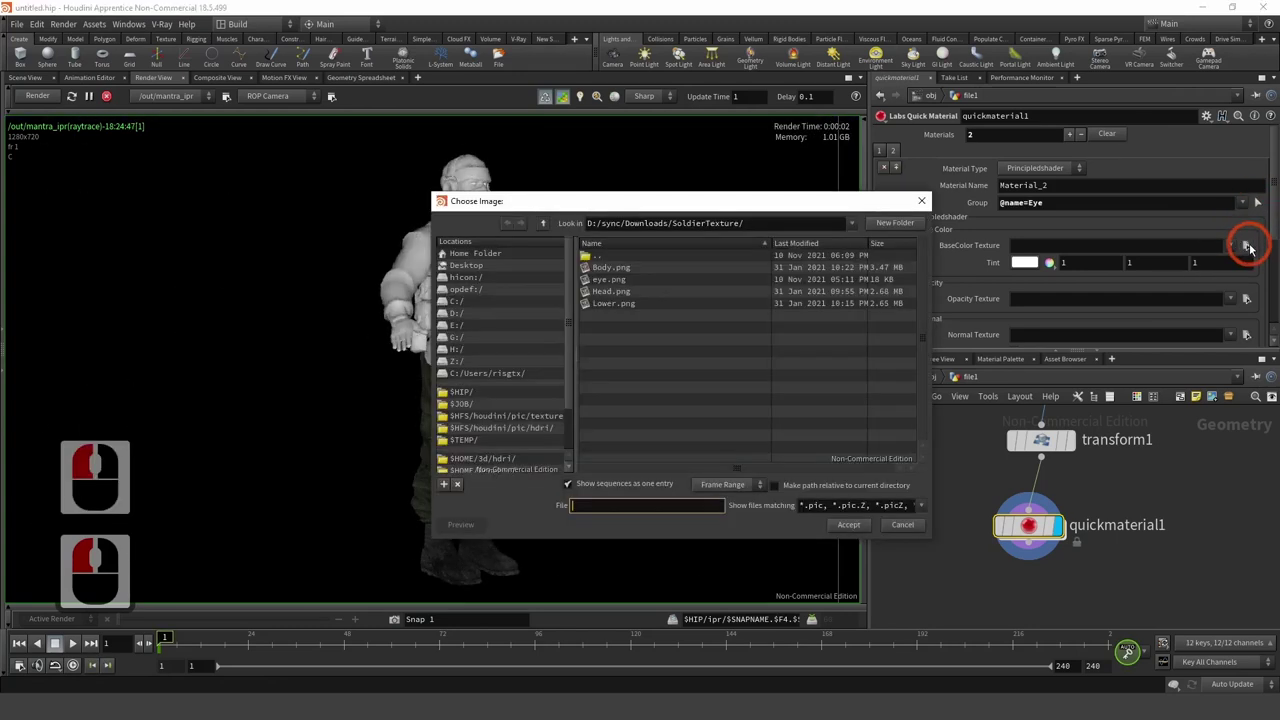
double_click(648, 281)
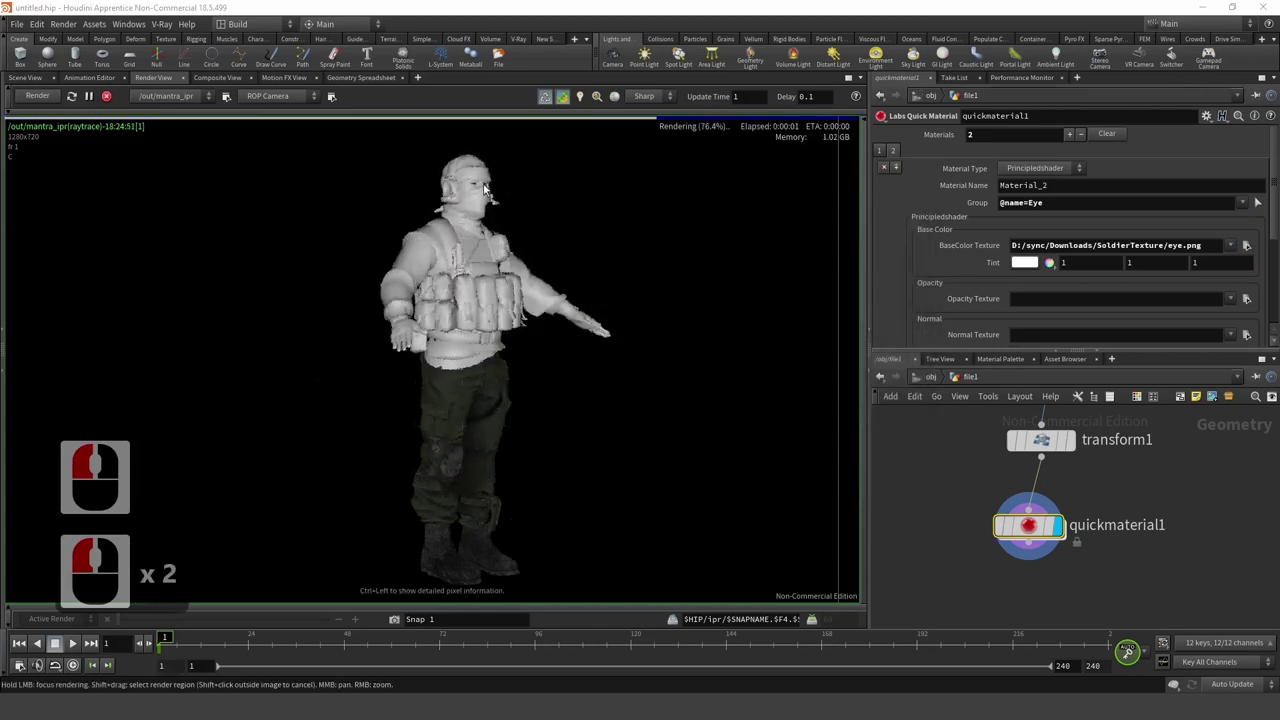
scroll(505, 189, up, 8)
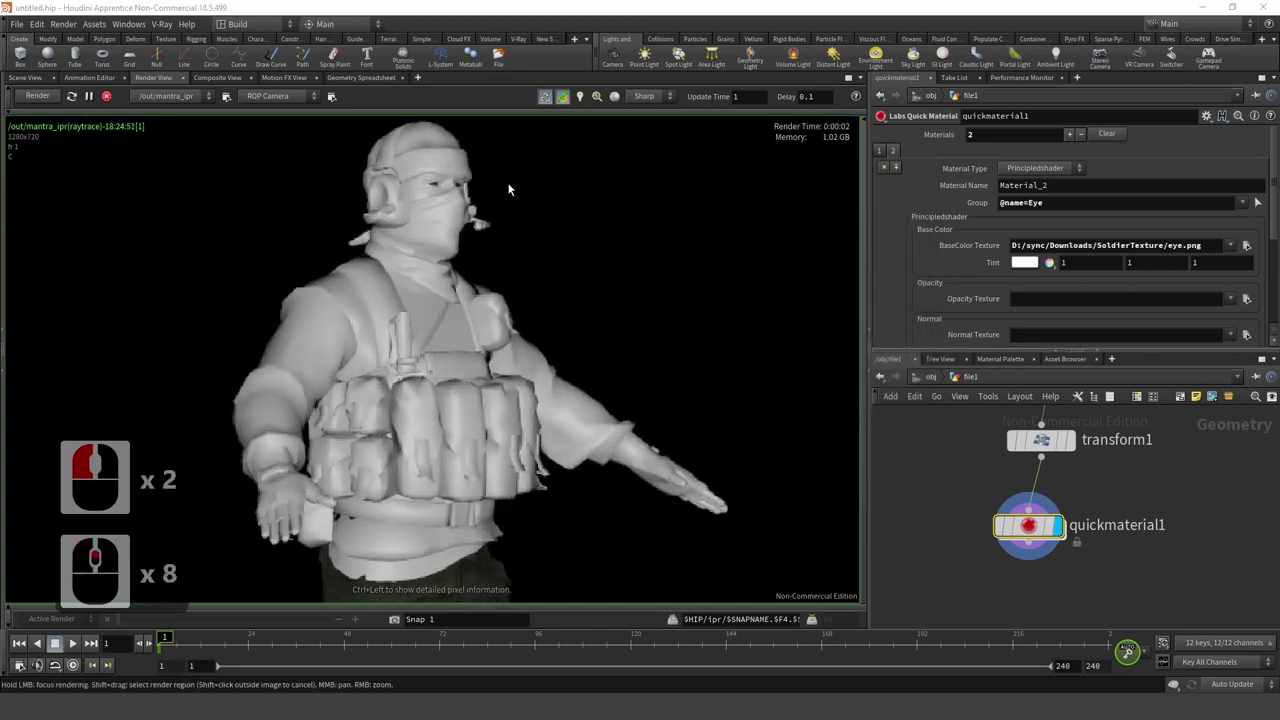
scroll(508, 190, up, 2)
scroll(508, 190, down, 2)
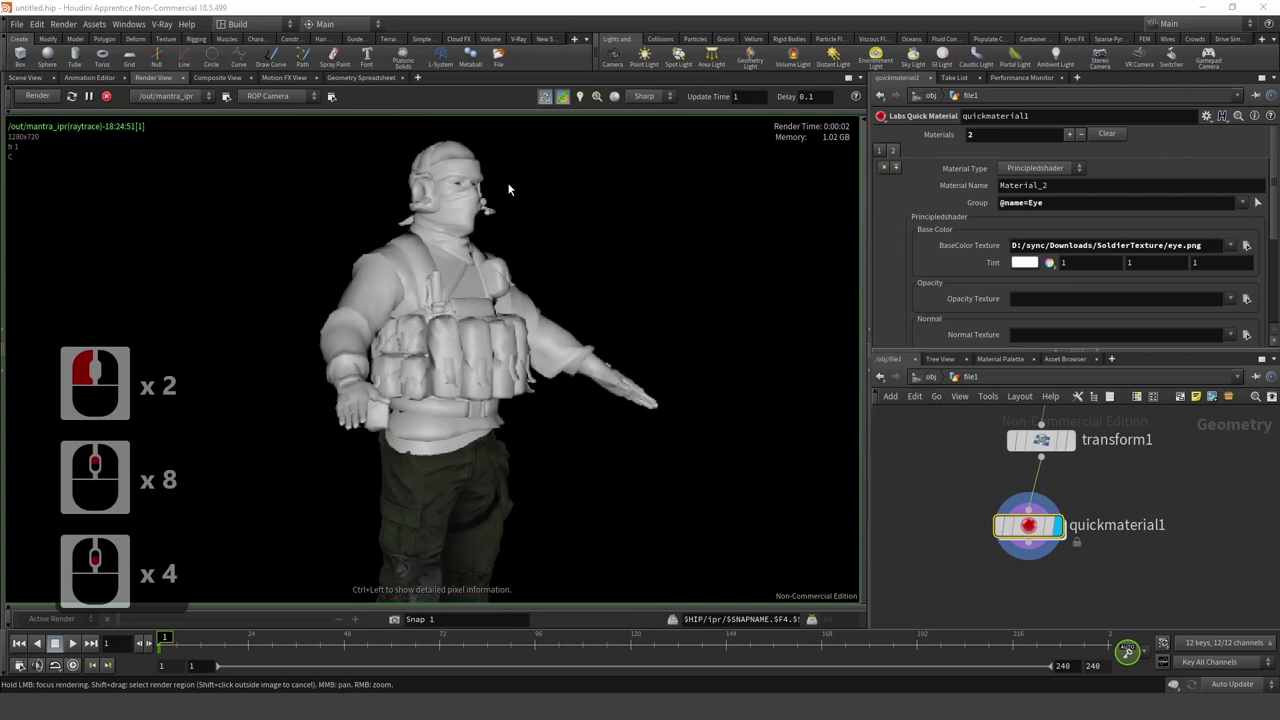
click(1068, 133)
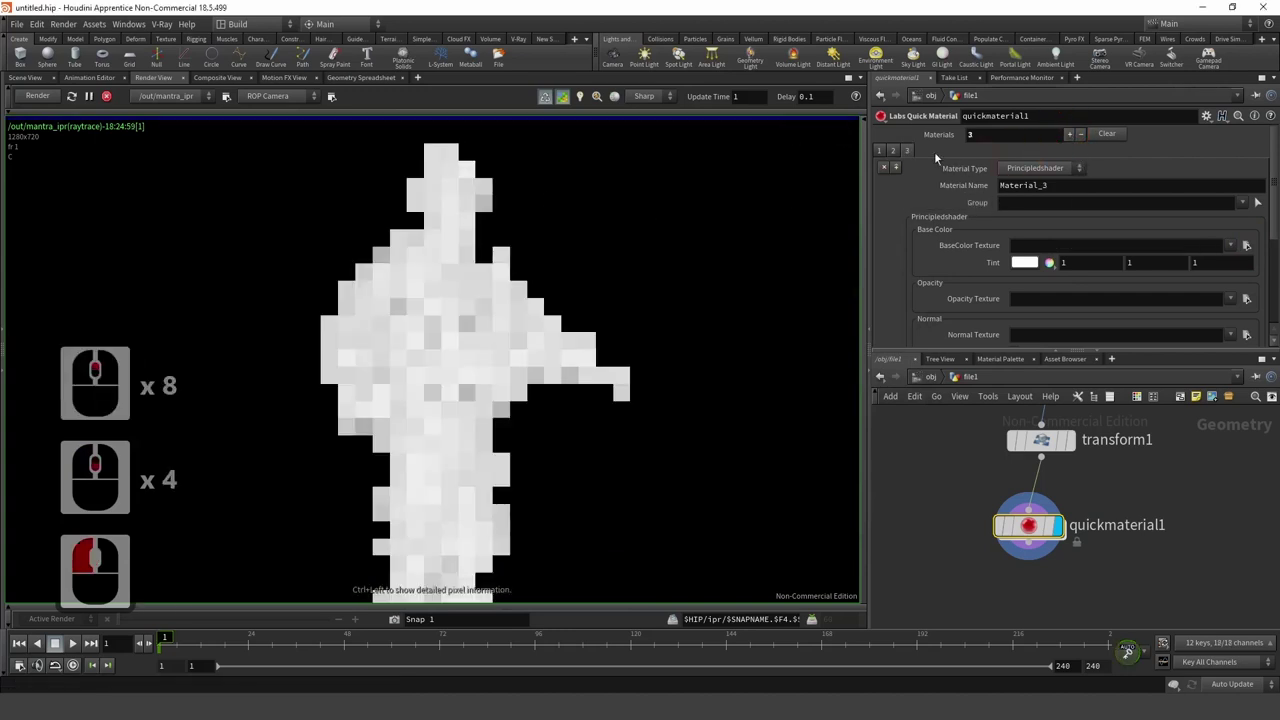
click(908, 150)
click(1243, 203)
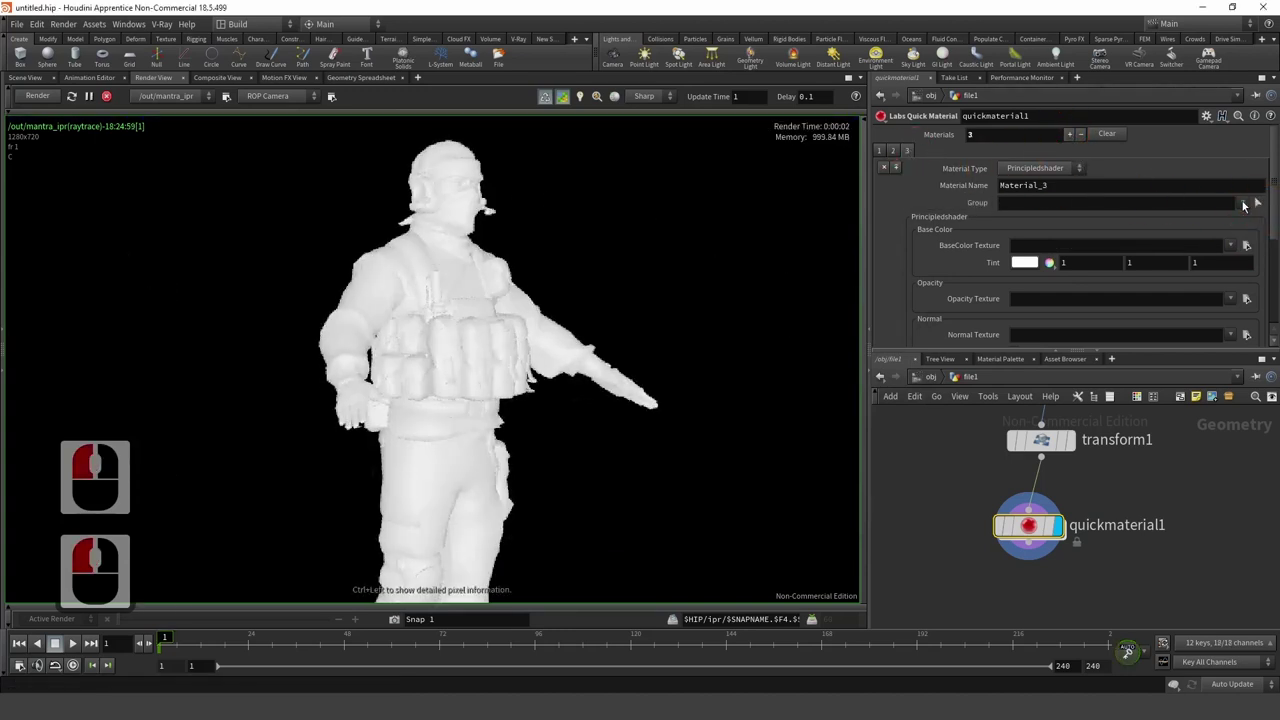
click(1241, 202)
click(1201, 243)
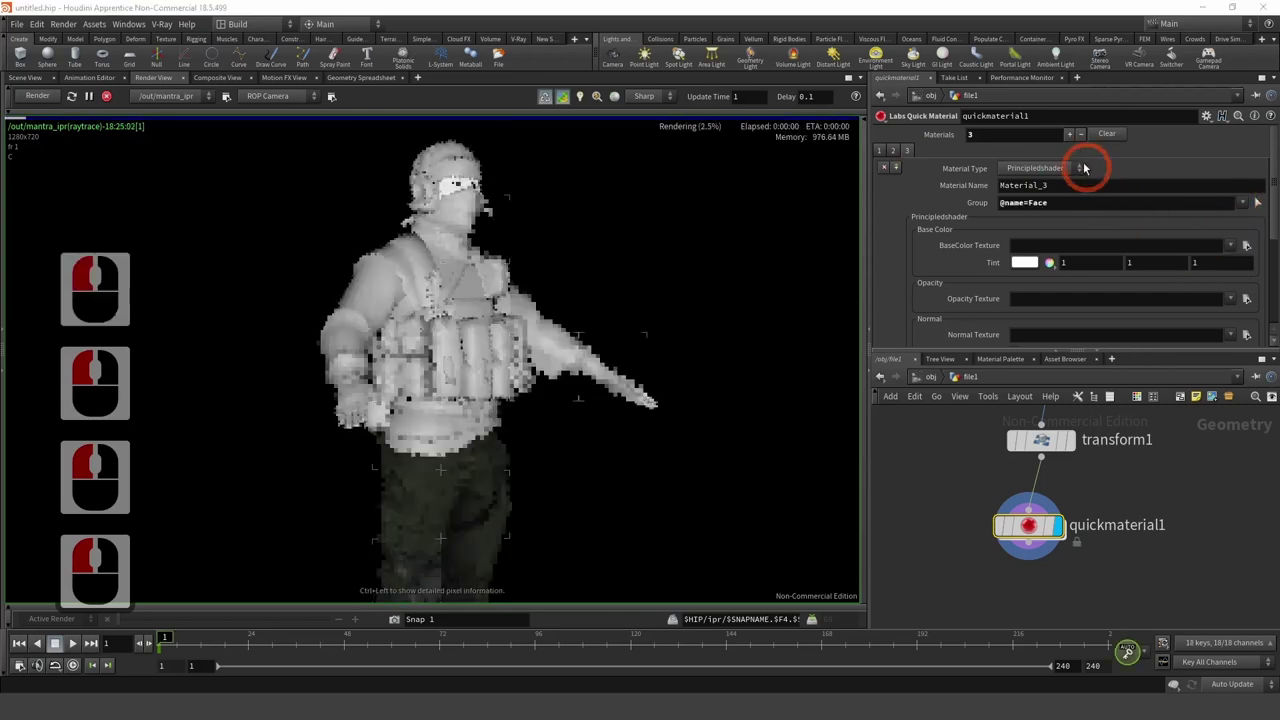
Step: Set Material_3's base color texture to Head.png from the SoldierTexture folder
click(1246, 246)
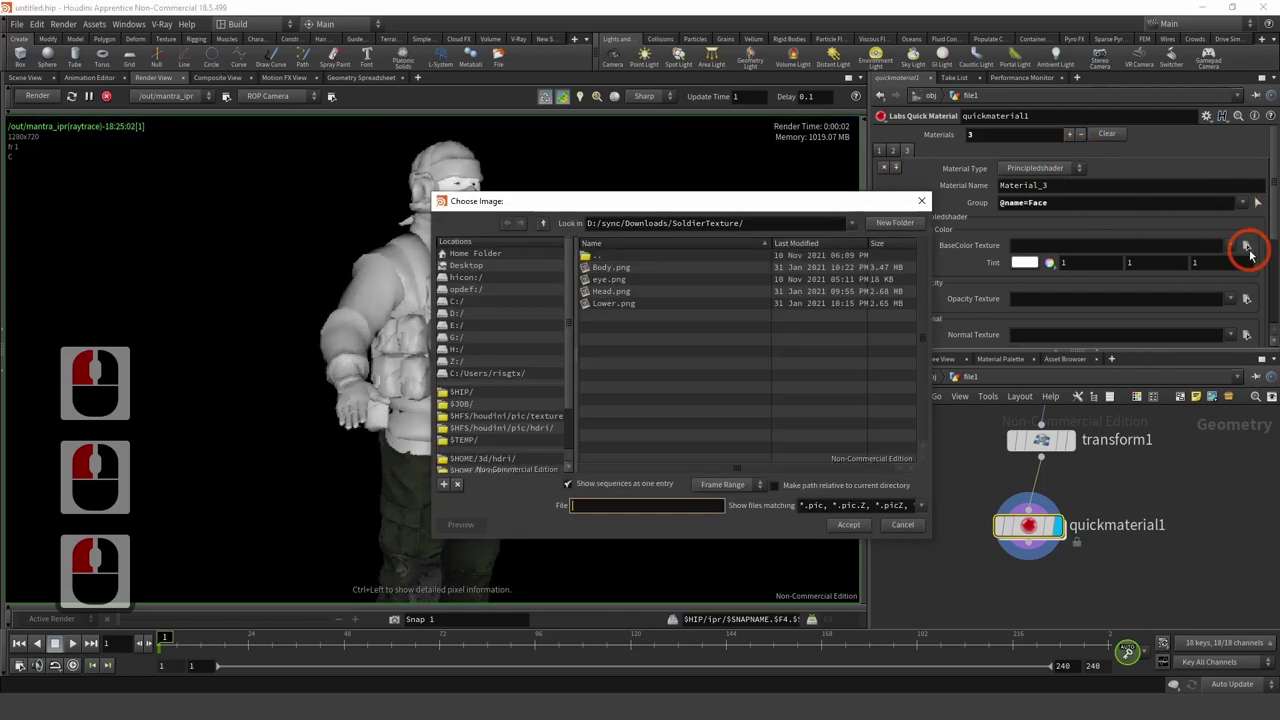
click(633, 290)
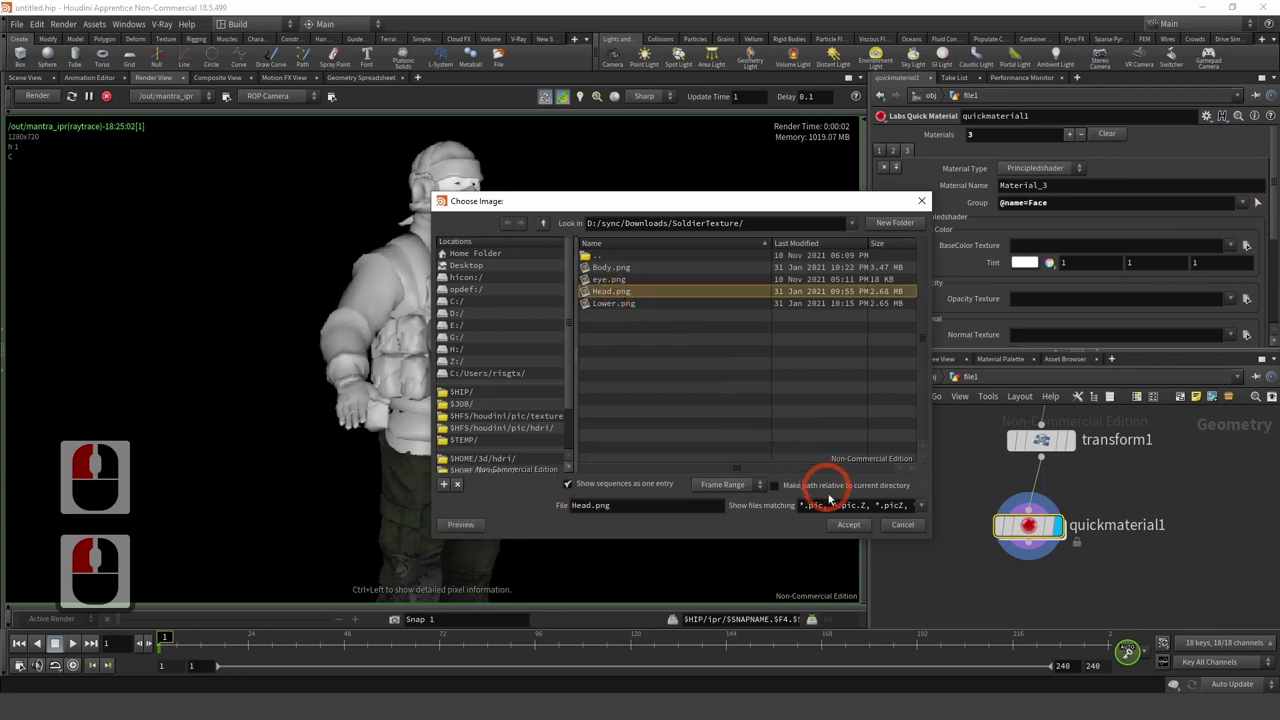
click(848, 524)
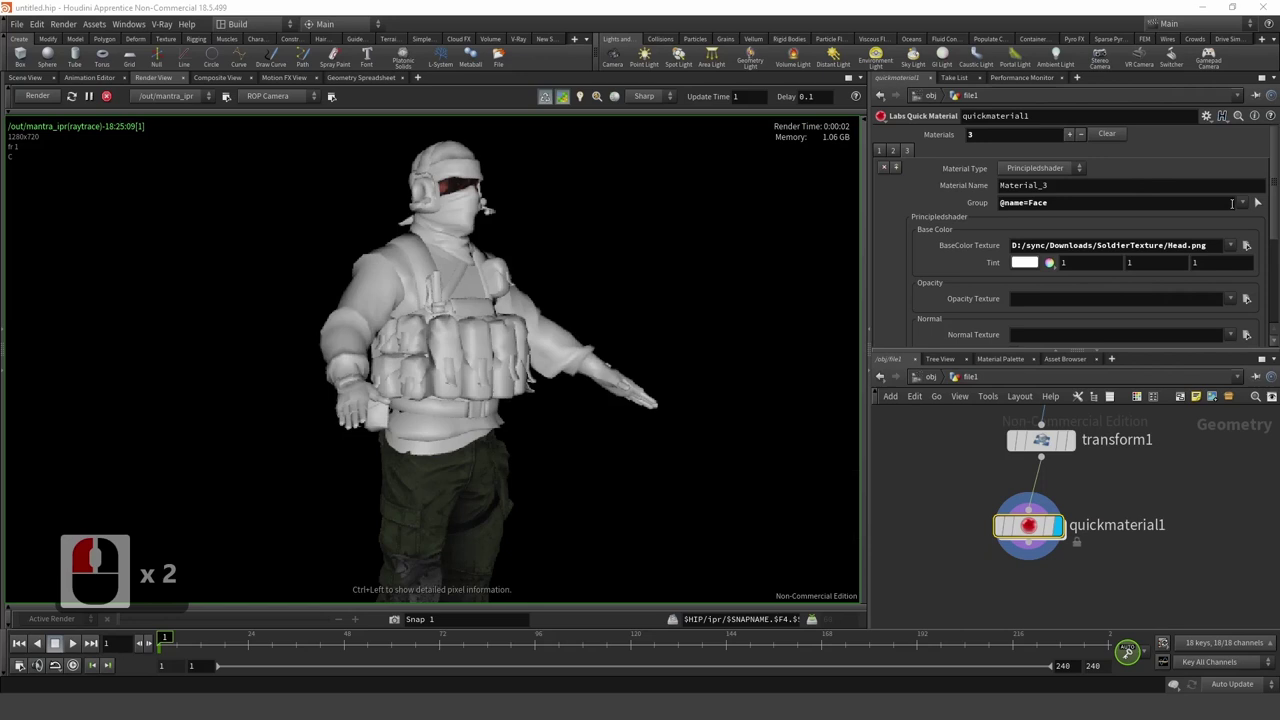
click(1069, 133)
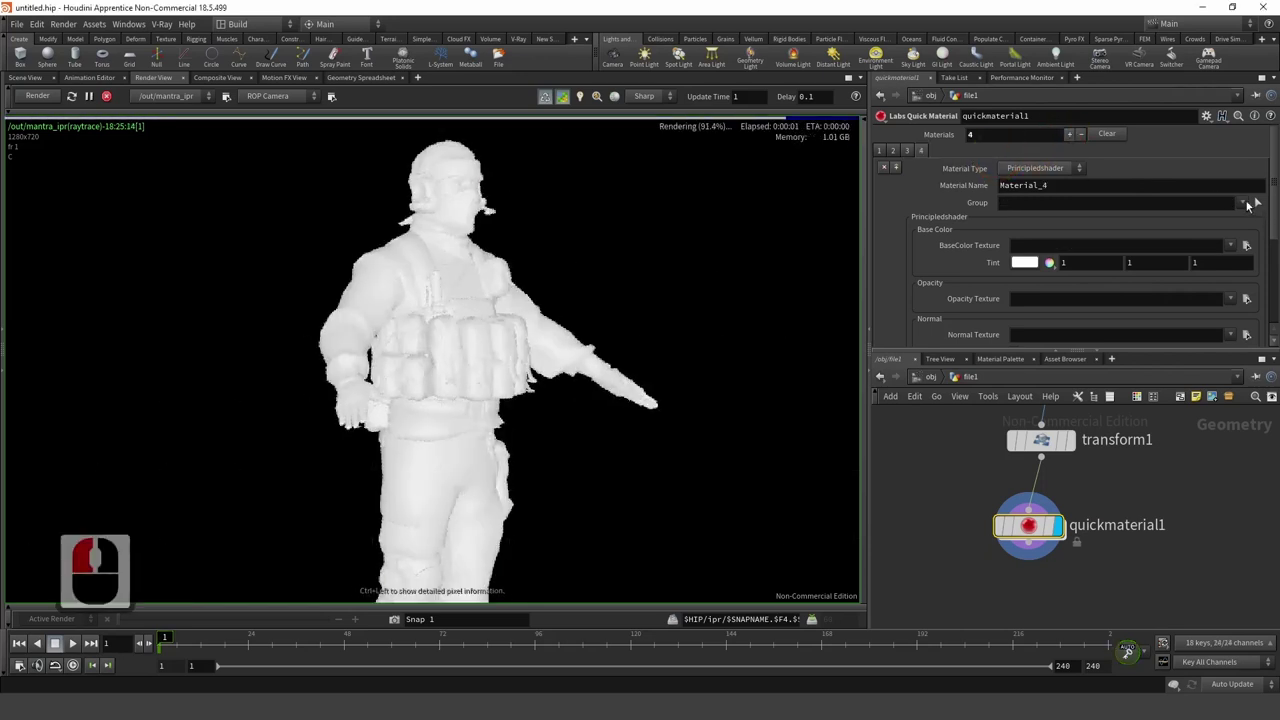
click(1242, 202)
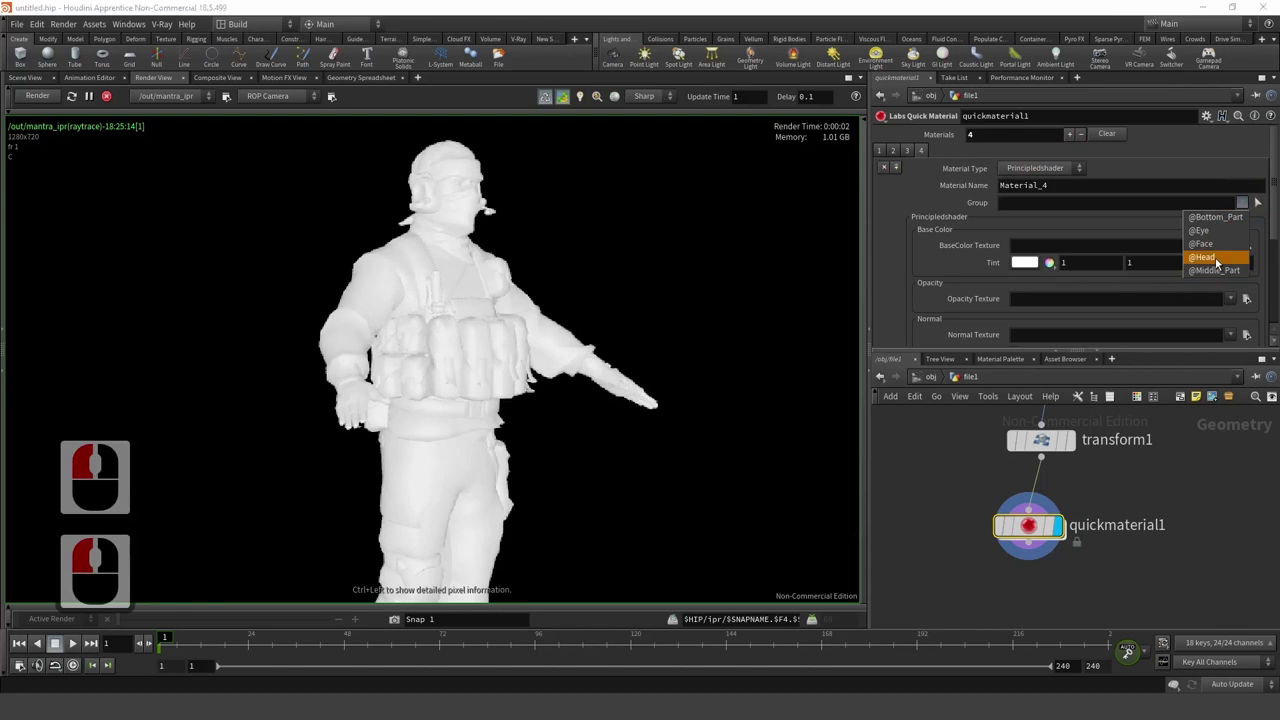
click(1224, 257)
click(1257, 204)
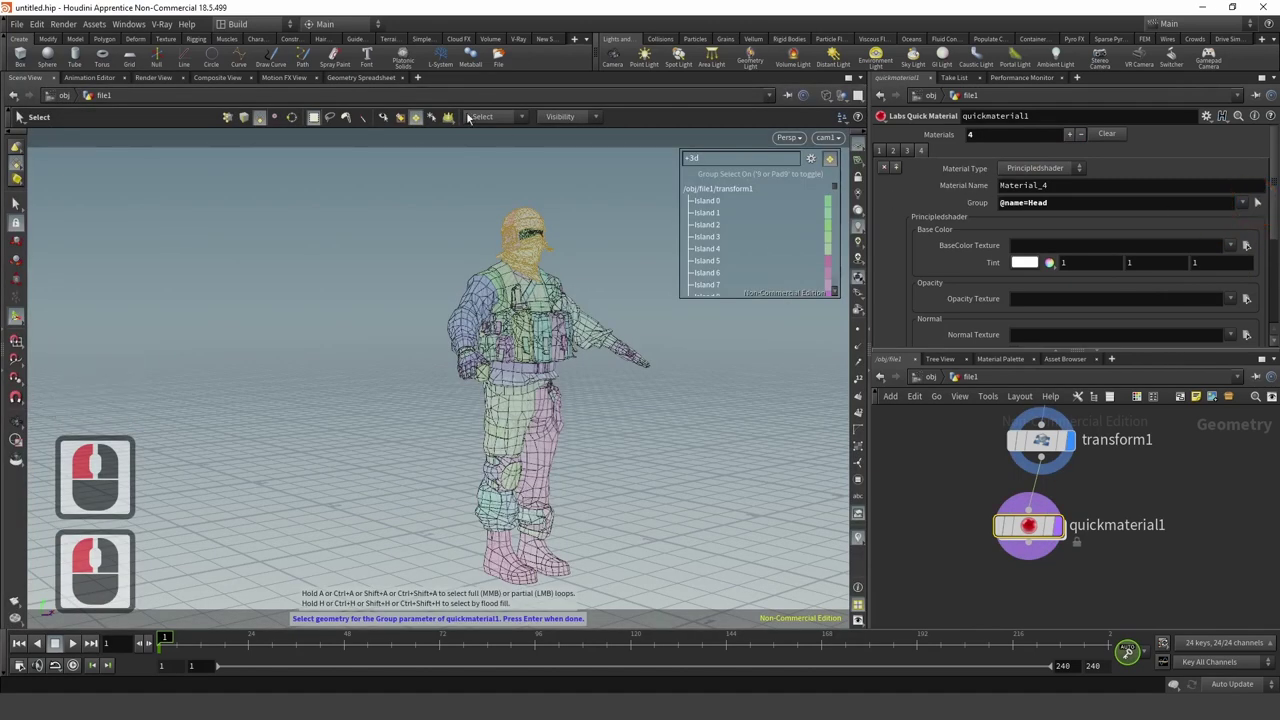
click(150, 78)
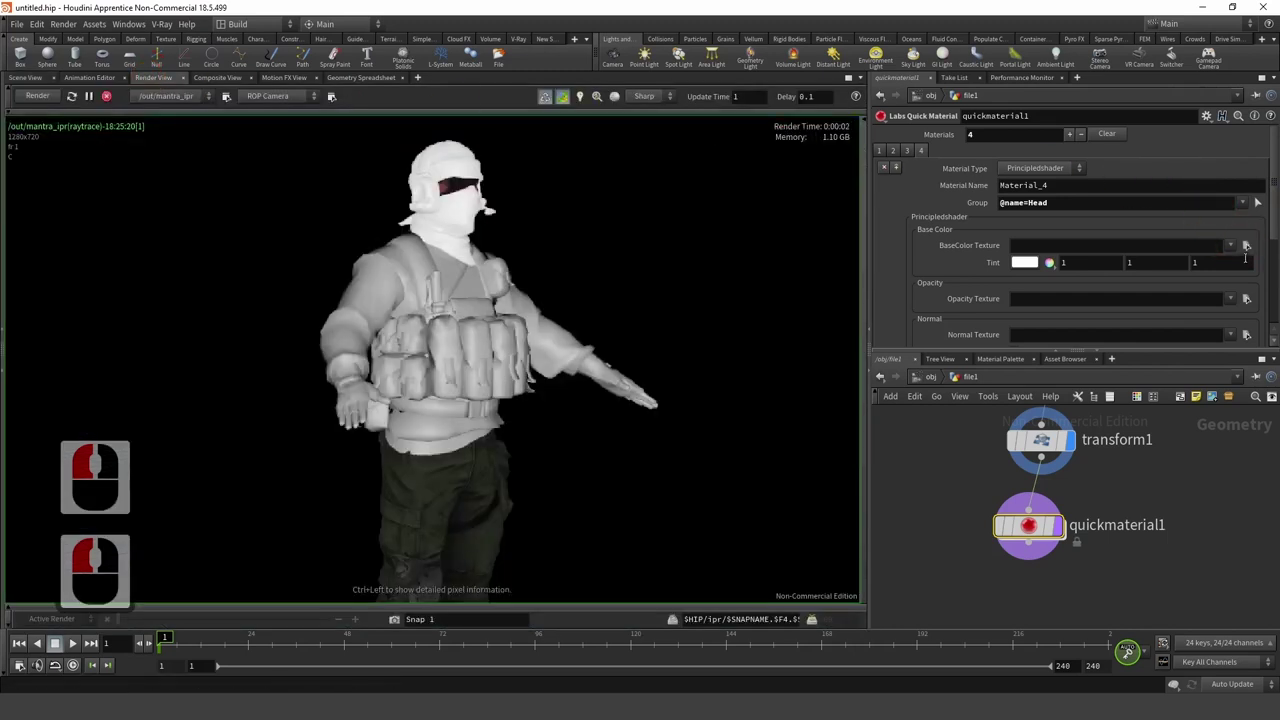
Step: Set Material_4's base color texture to Head.png from the SoldierTexture folder
click(1246, 246)
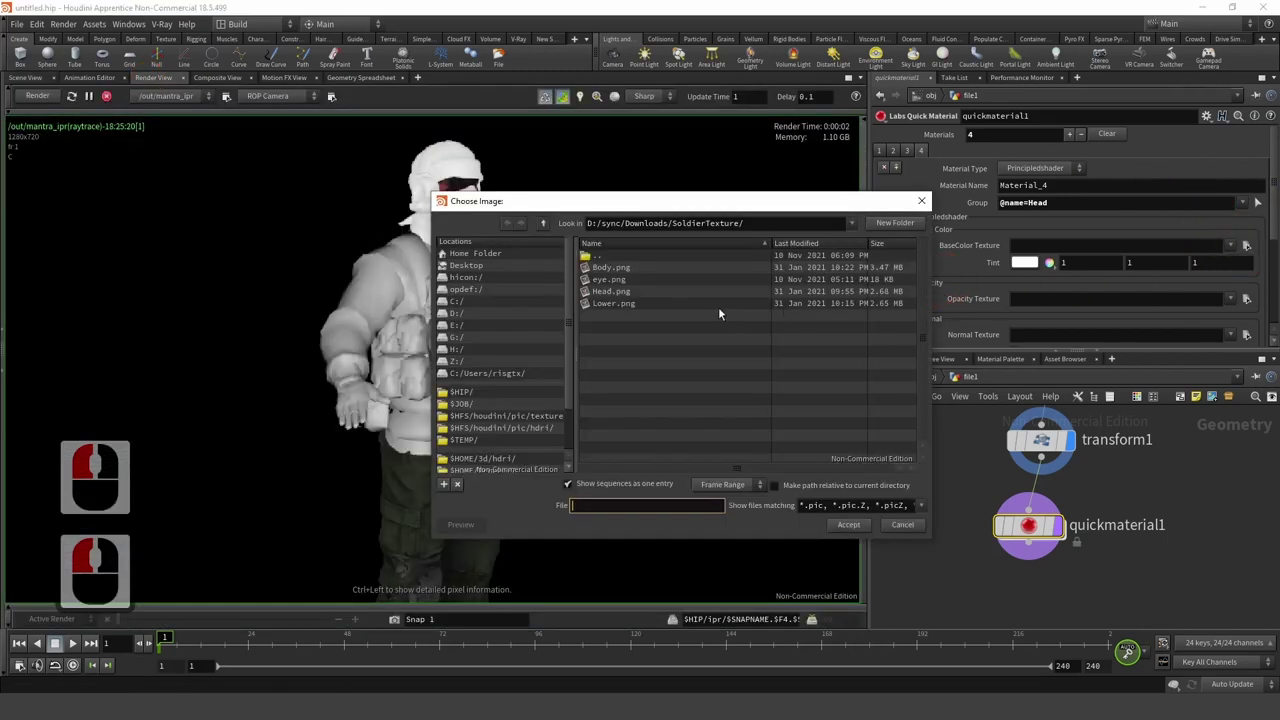
click(622, 291)
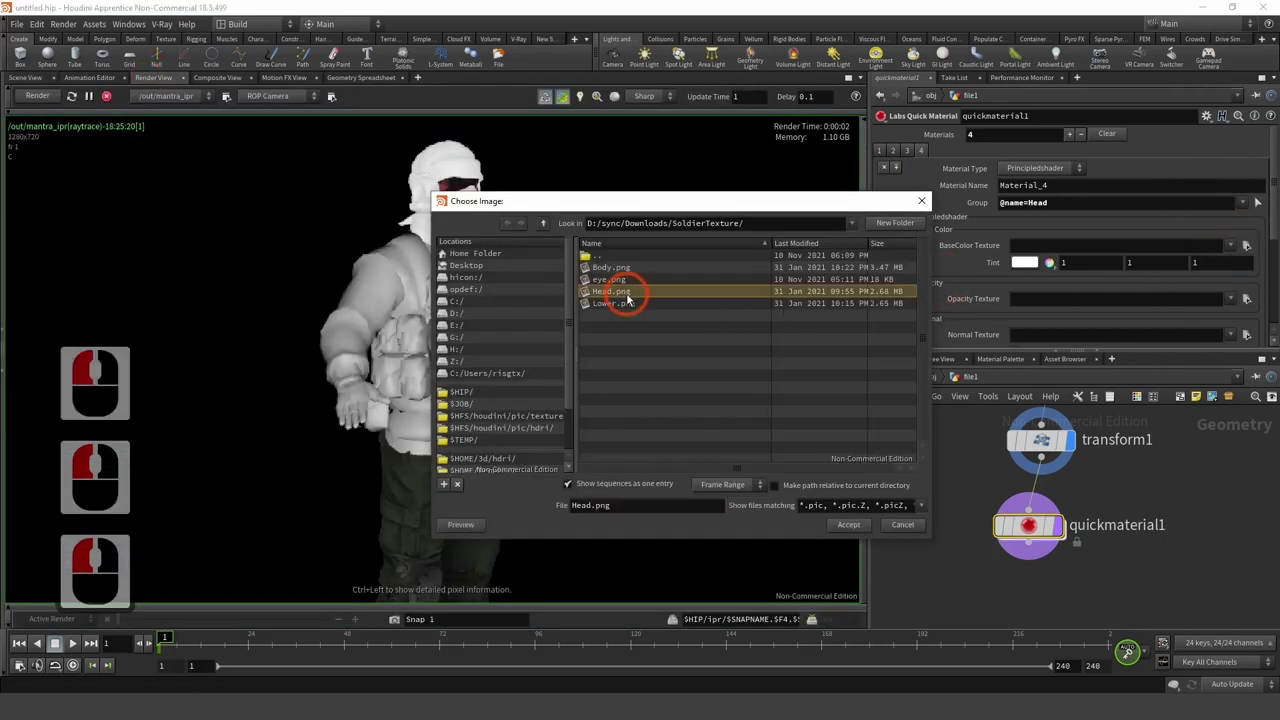
click(849, 525)
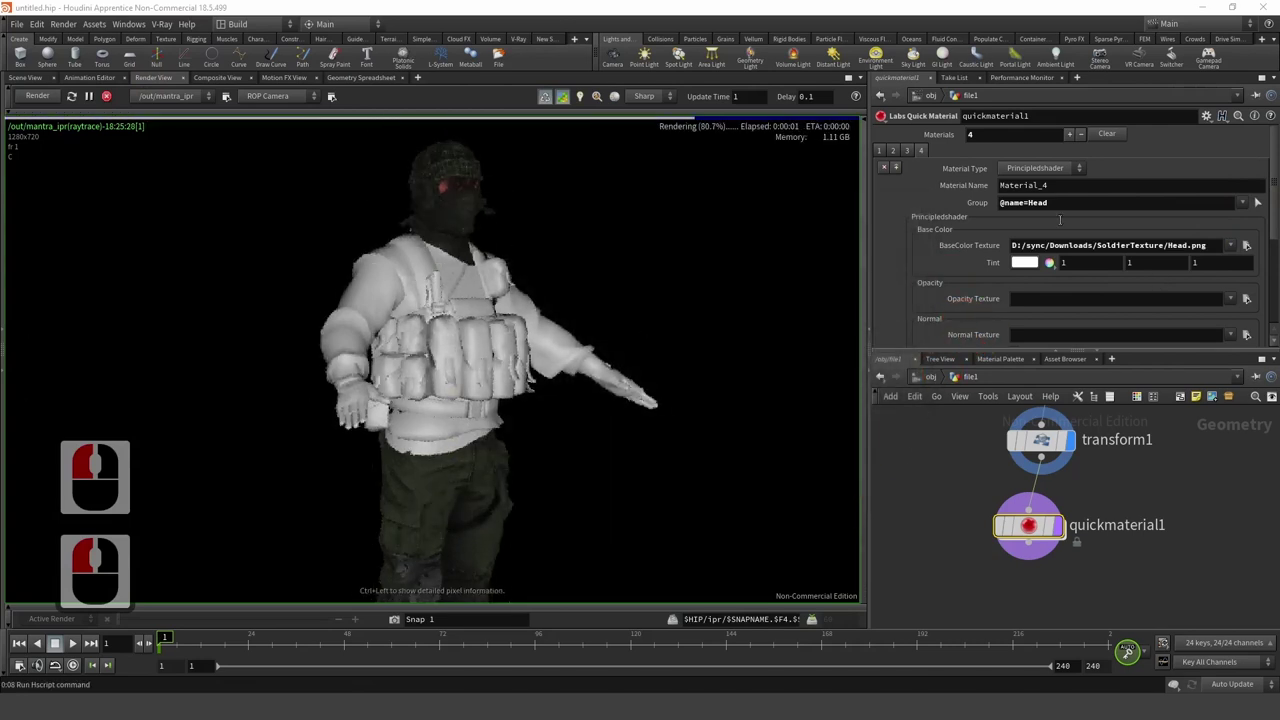
click(1068, 134)
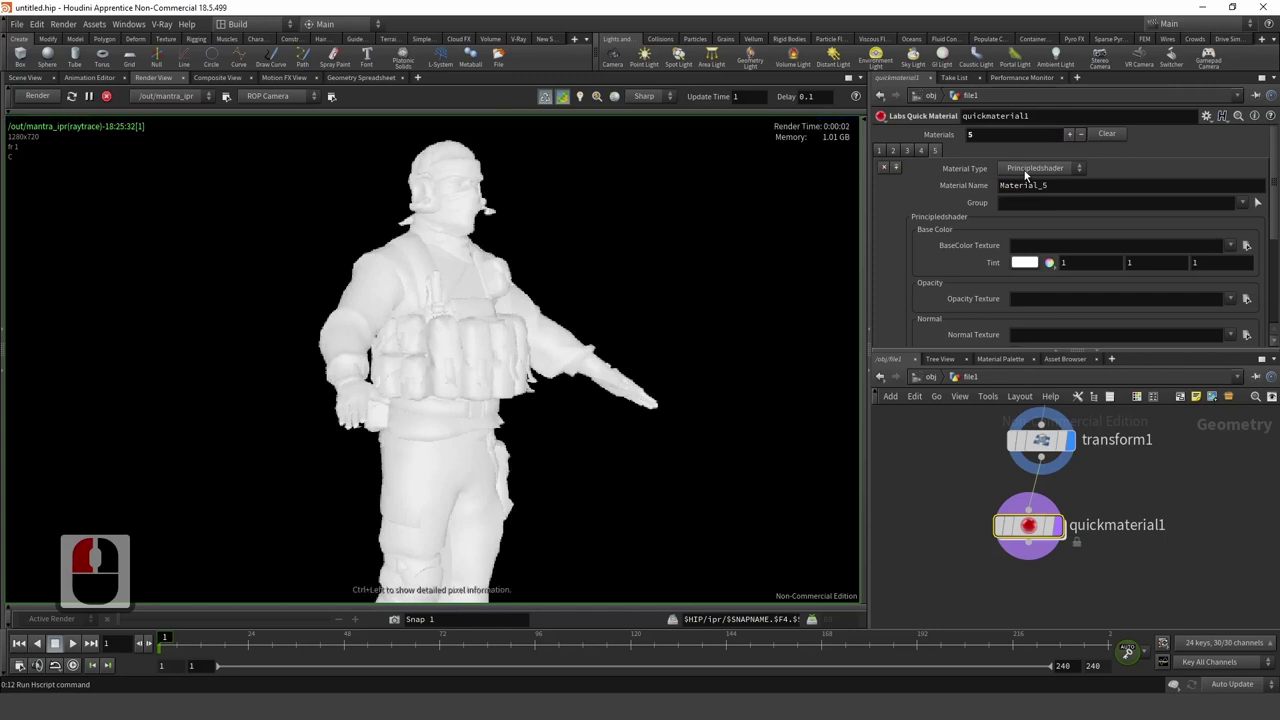
click(1243, 204)
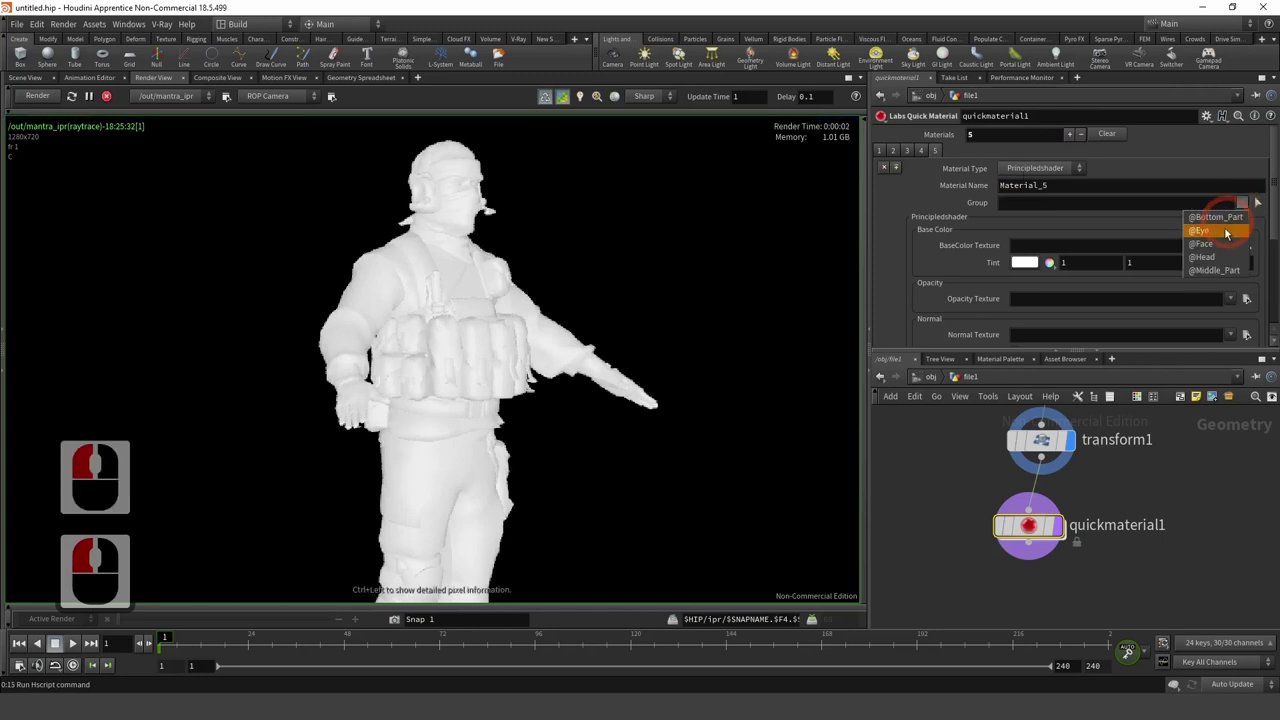
click(1212, 271)
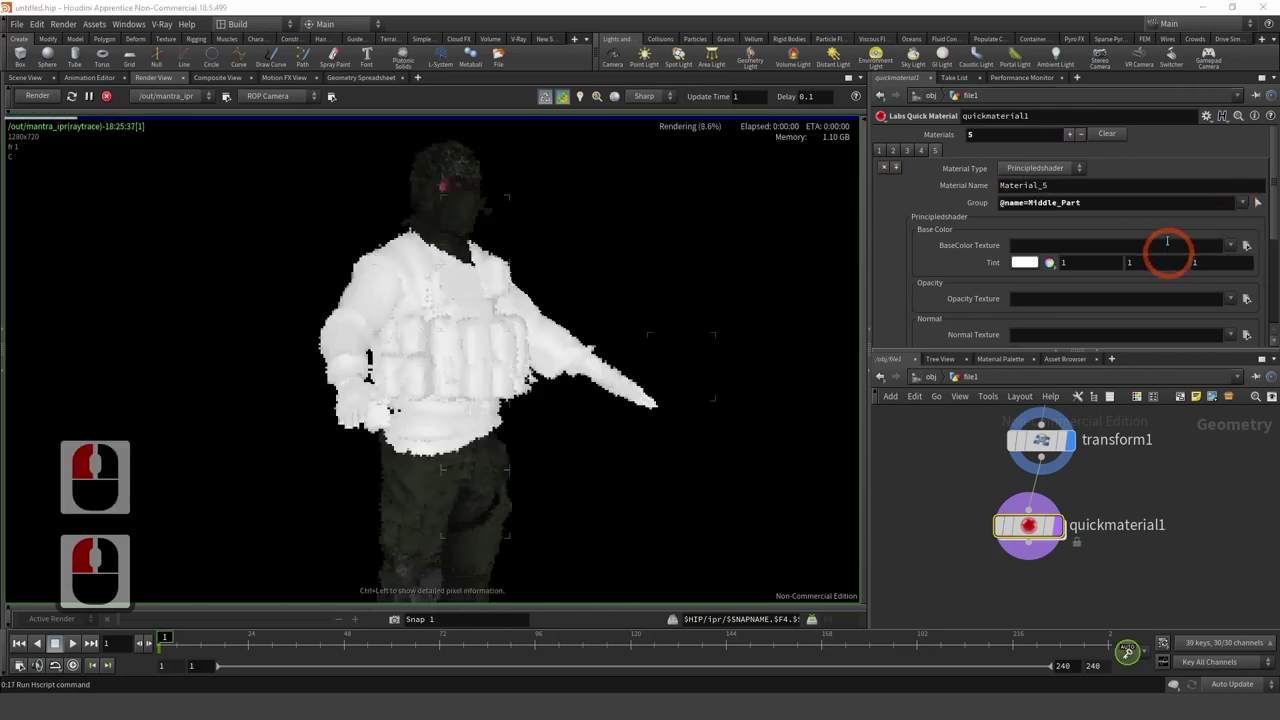
Step: Set Material_5's base color texture to Body.png from the SoldierTexture folder and check the whole soldier in the render
click(1247, 246)
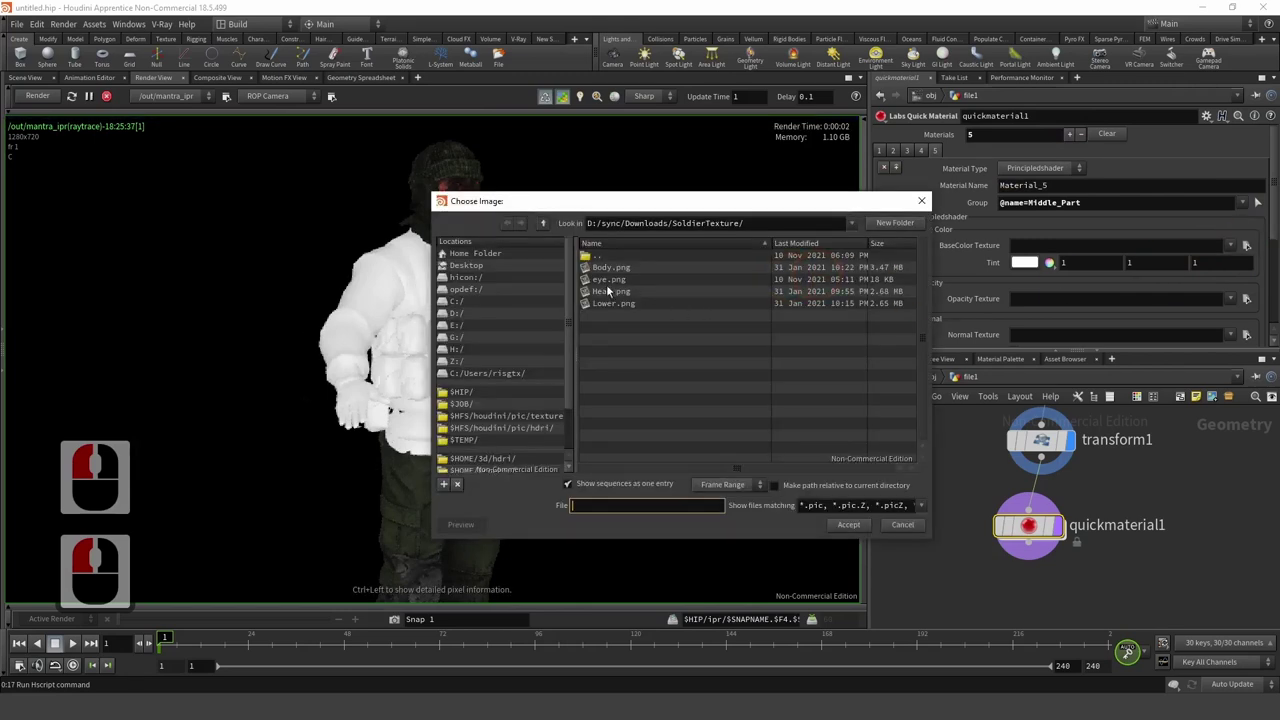
click(614, 268)
click(850, 524)
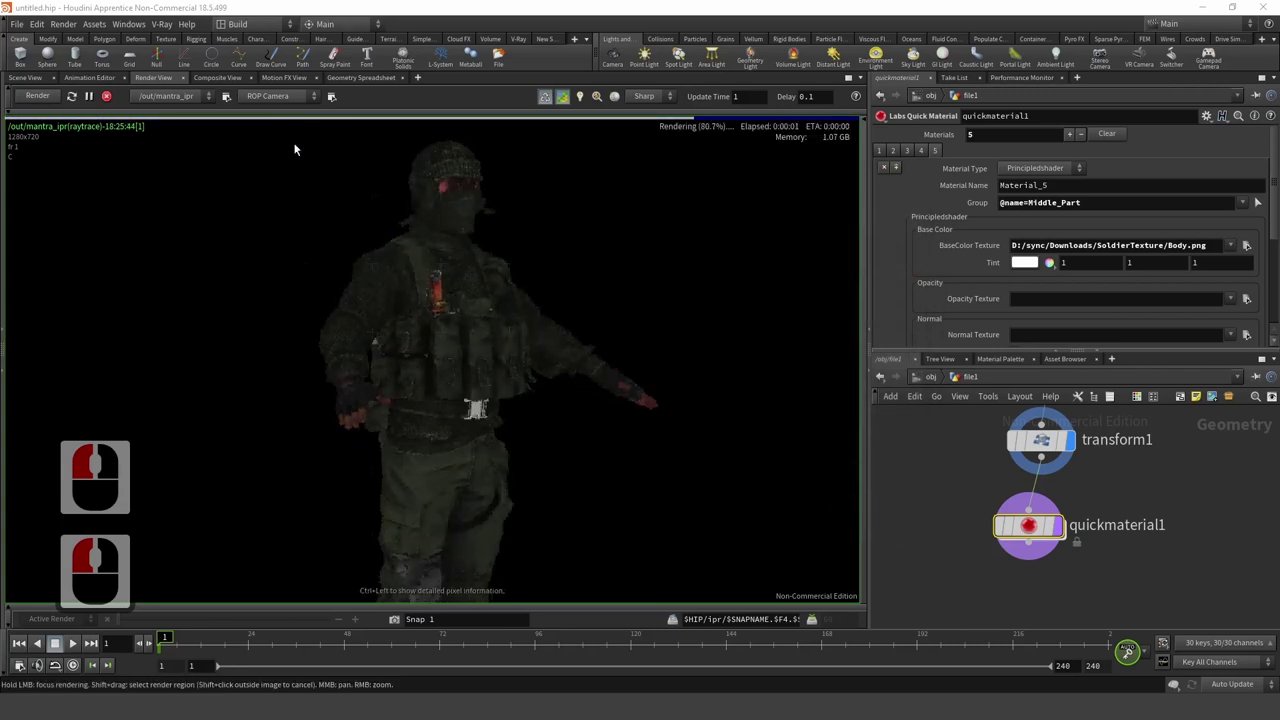
scroll(522, 384, down, 7)
click(523, 300)
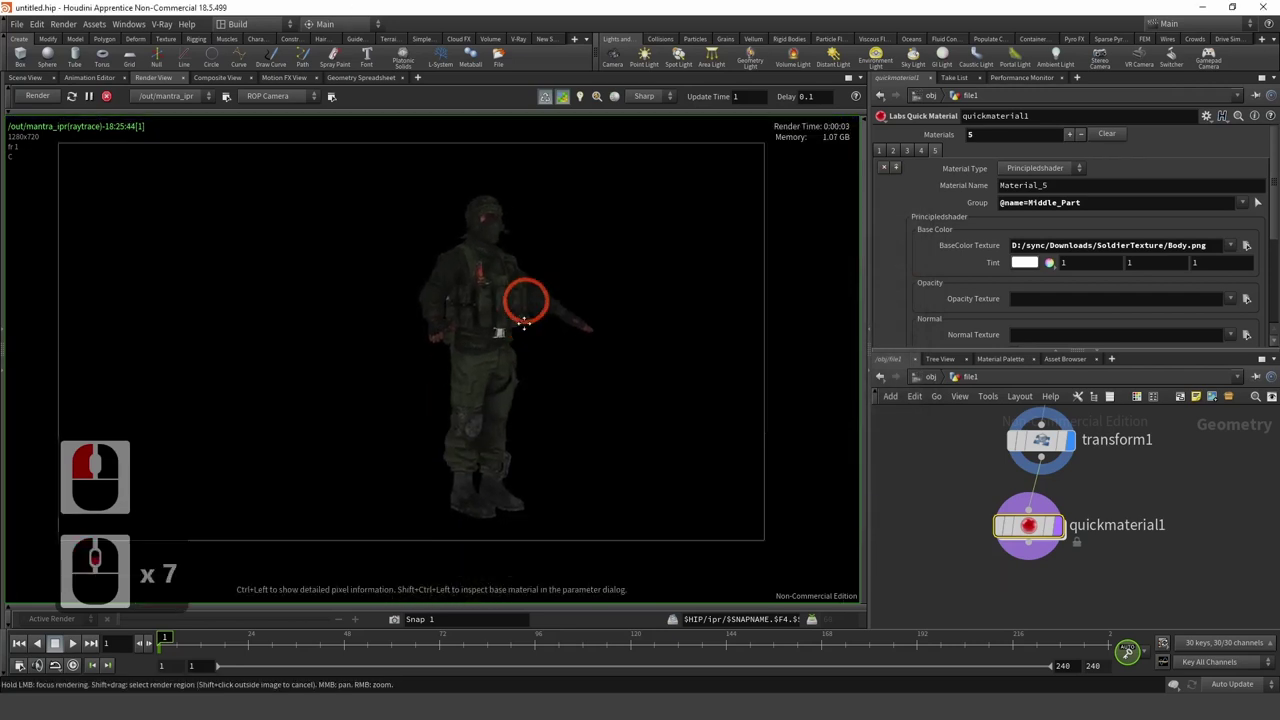
scroll(521, 345, down, 4)
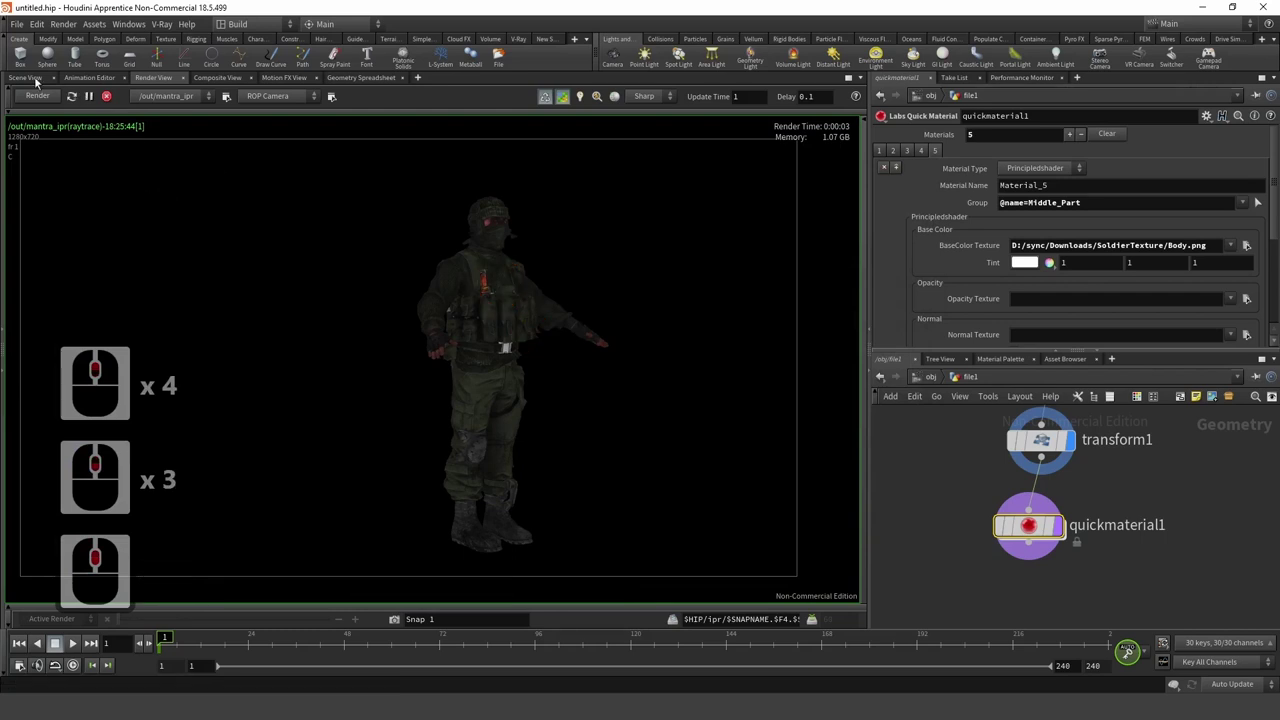
click(130, 81)
click(153, 78)
Step: Add a Split node below quickmaterial1, fed by its output, and keep quickmaterial1 as the displayed node
scroll(1040, 470, down, 3)
click(1040, 481)
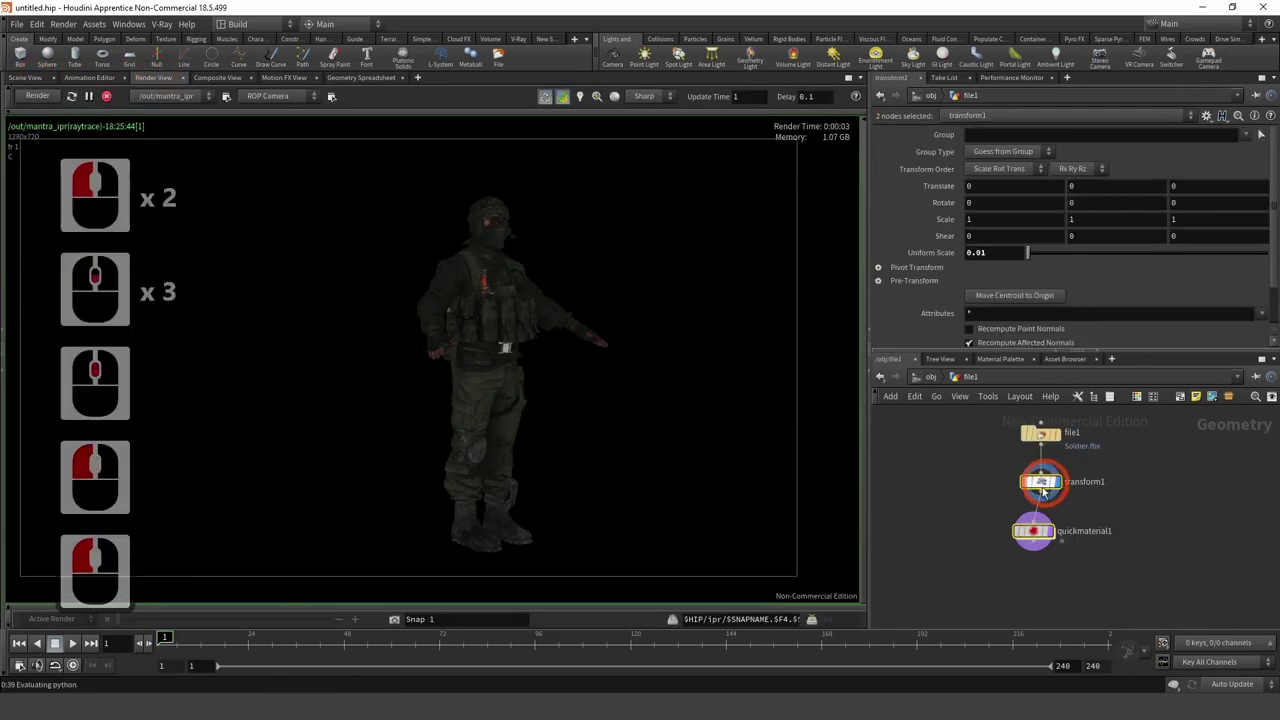
click(1022, 550)
drag(1036, 549, 1024, 590)
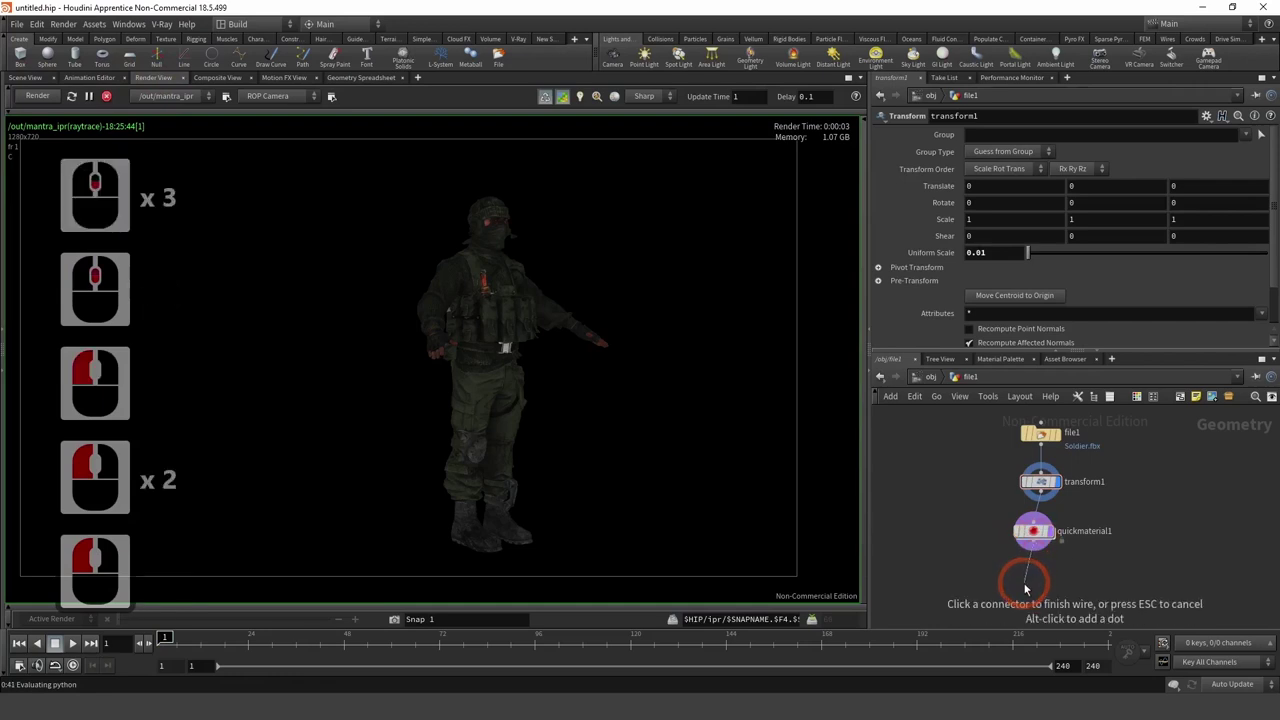
key(Tab)
text(split)
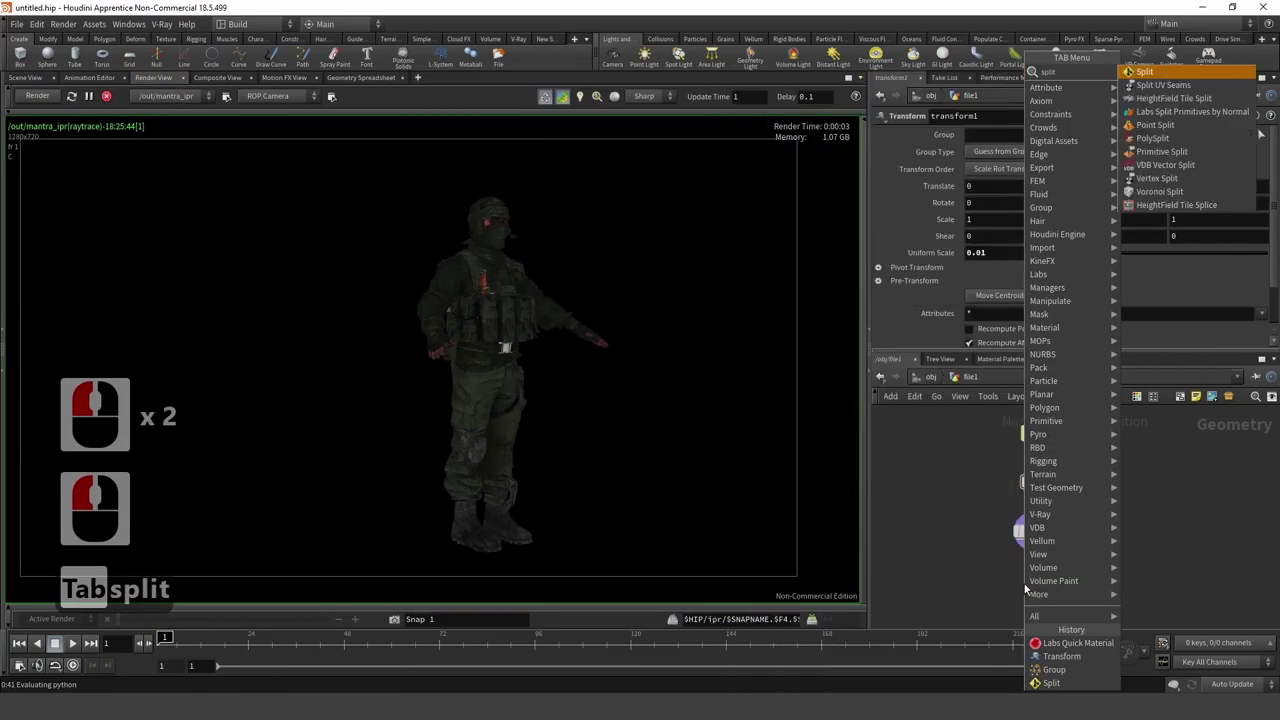
key(Return)
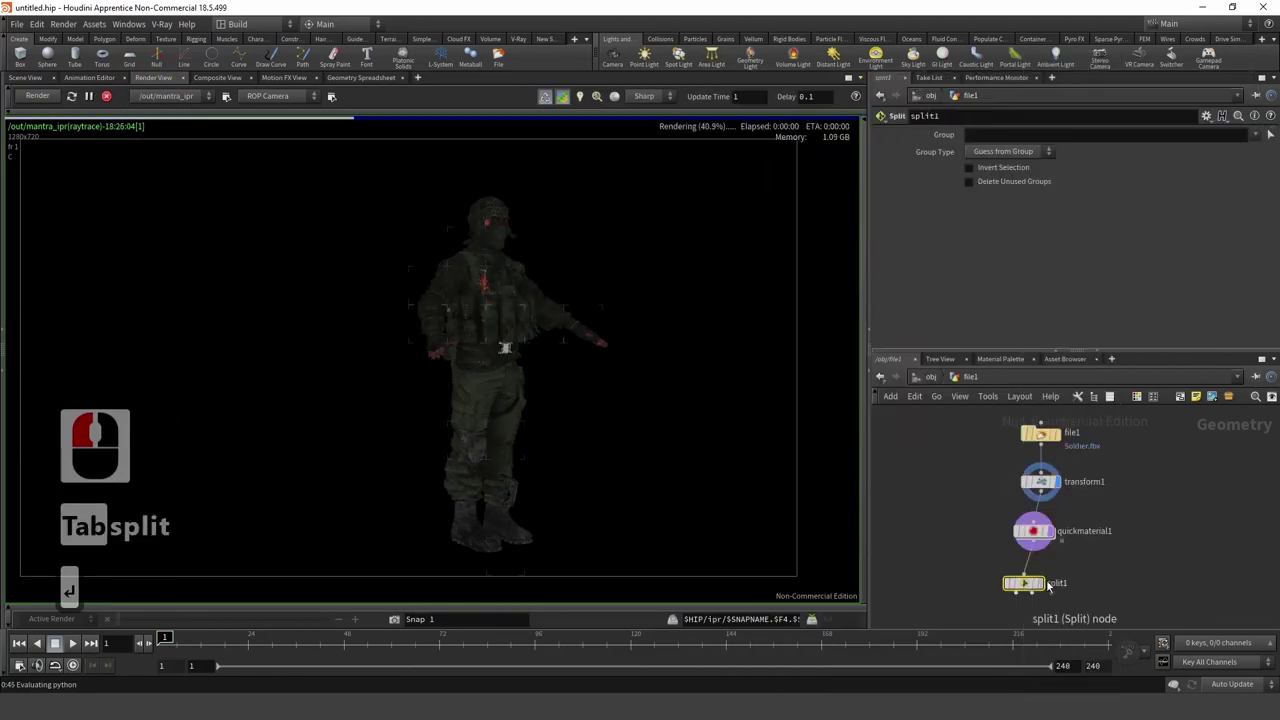
double_click(662, 426)
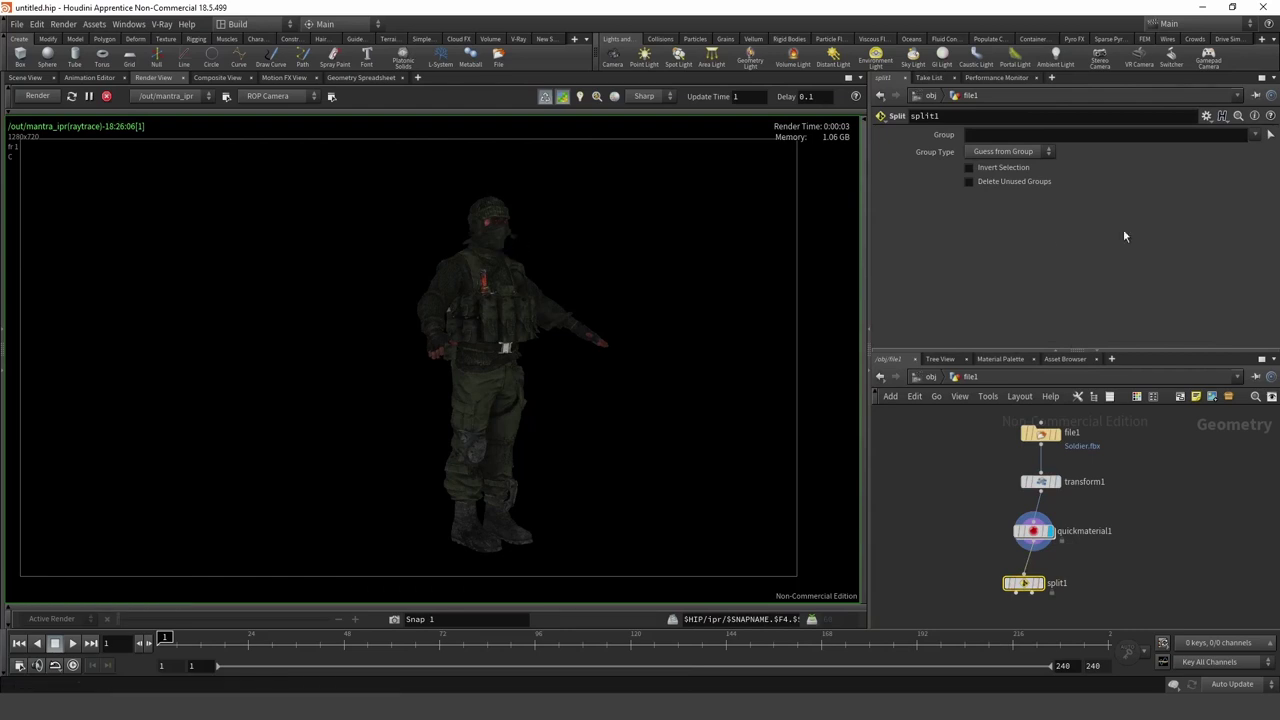
click(1254, 137)
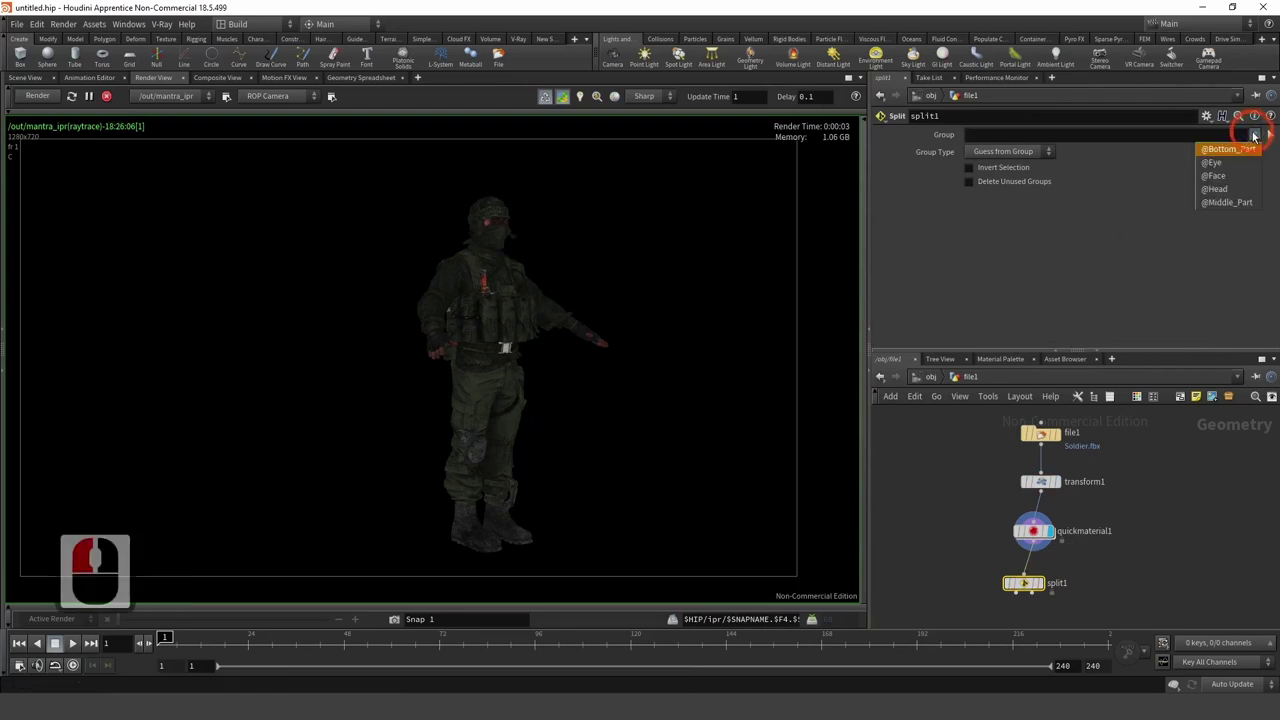
click(1214, 176)
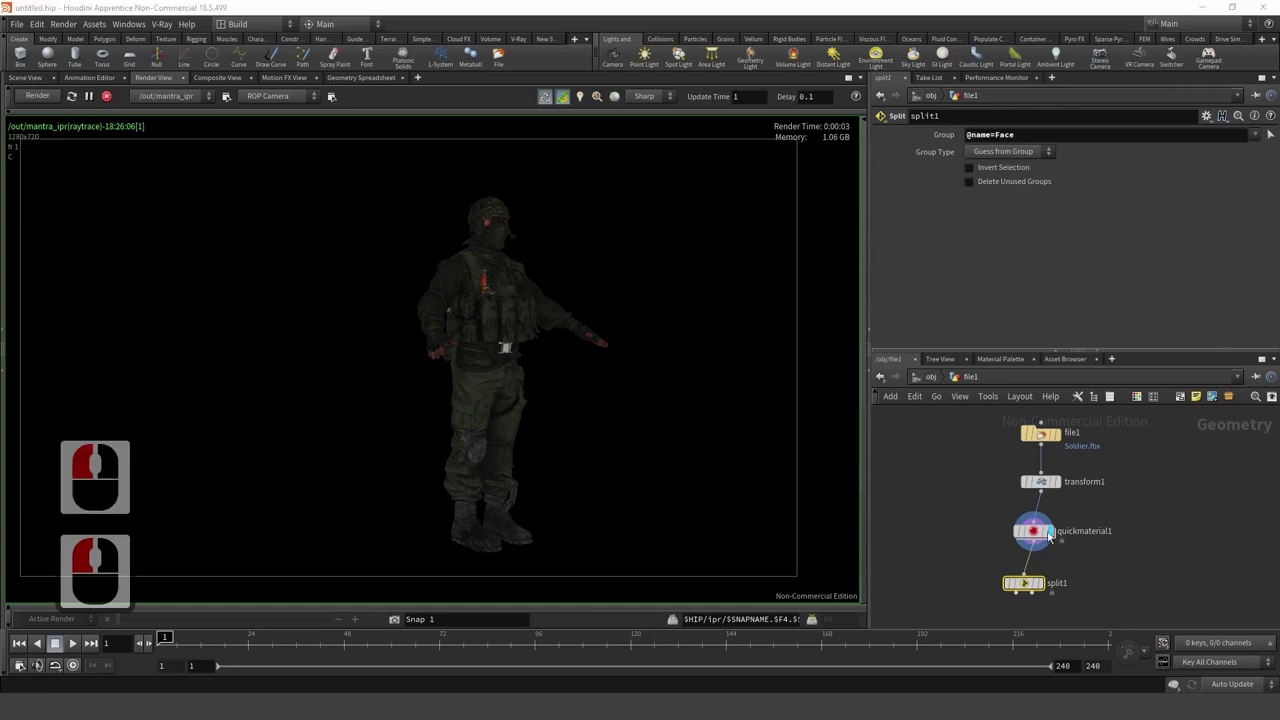
click(1026, 584)
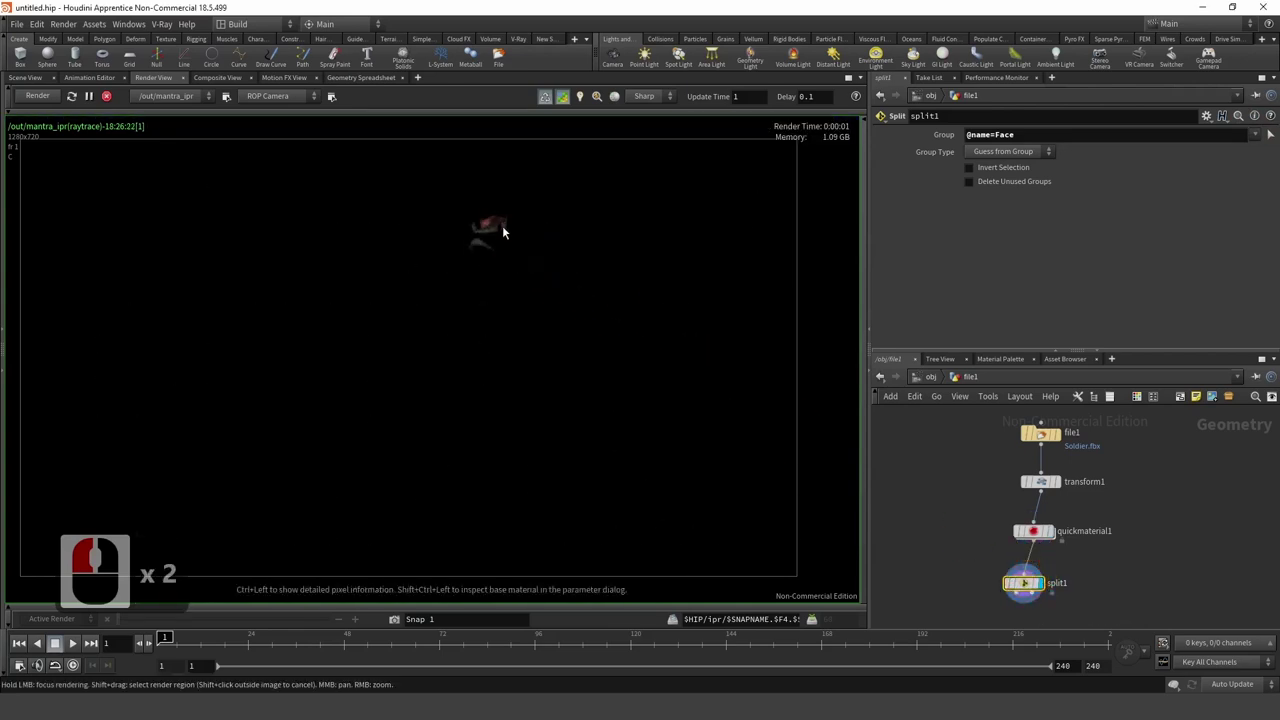
scroll(502, 225, up, 13)
scroll(502, 225, down, 4)
scroll(502, 225, down, 7)
scroll(502, 225, up, 3)
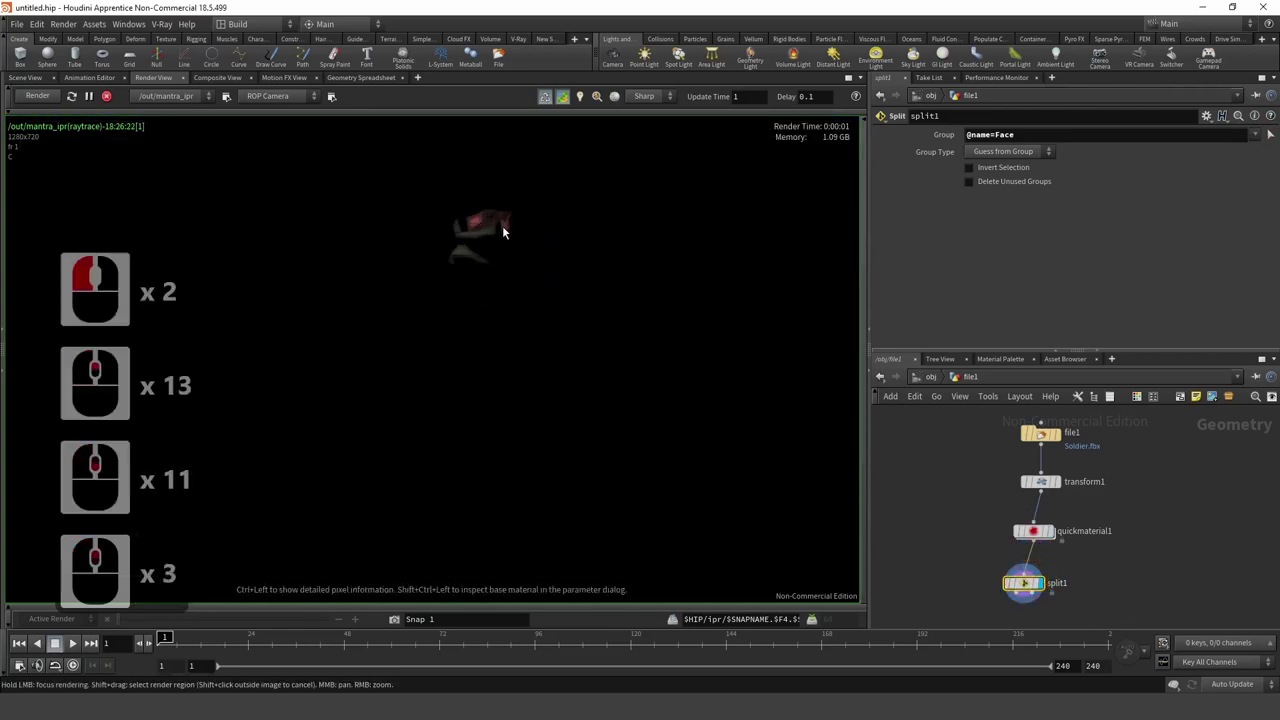
scroll(502, 225, down, 4)
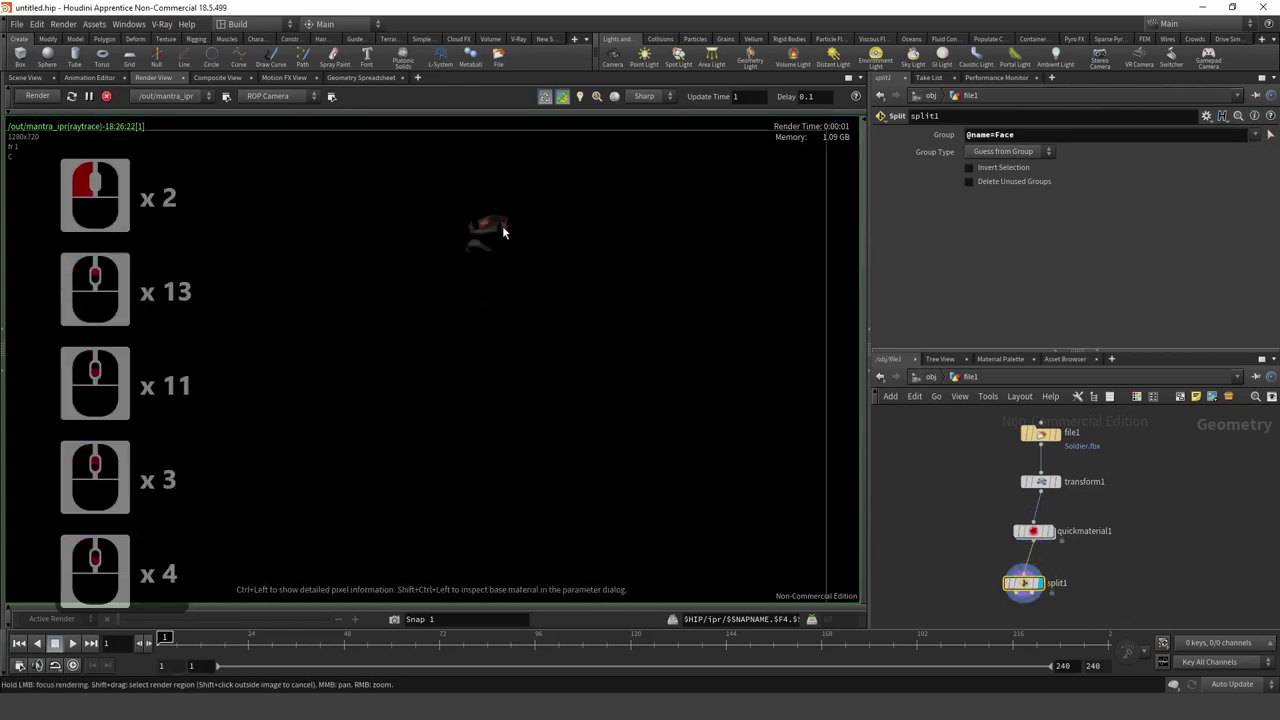
click(1257, 134)
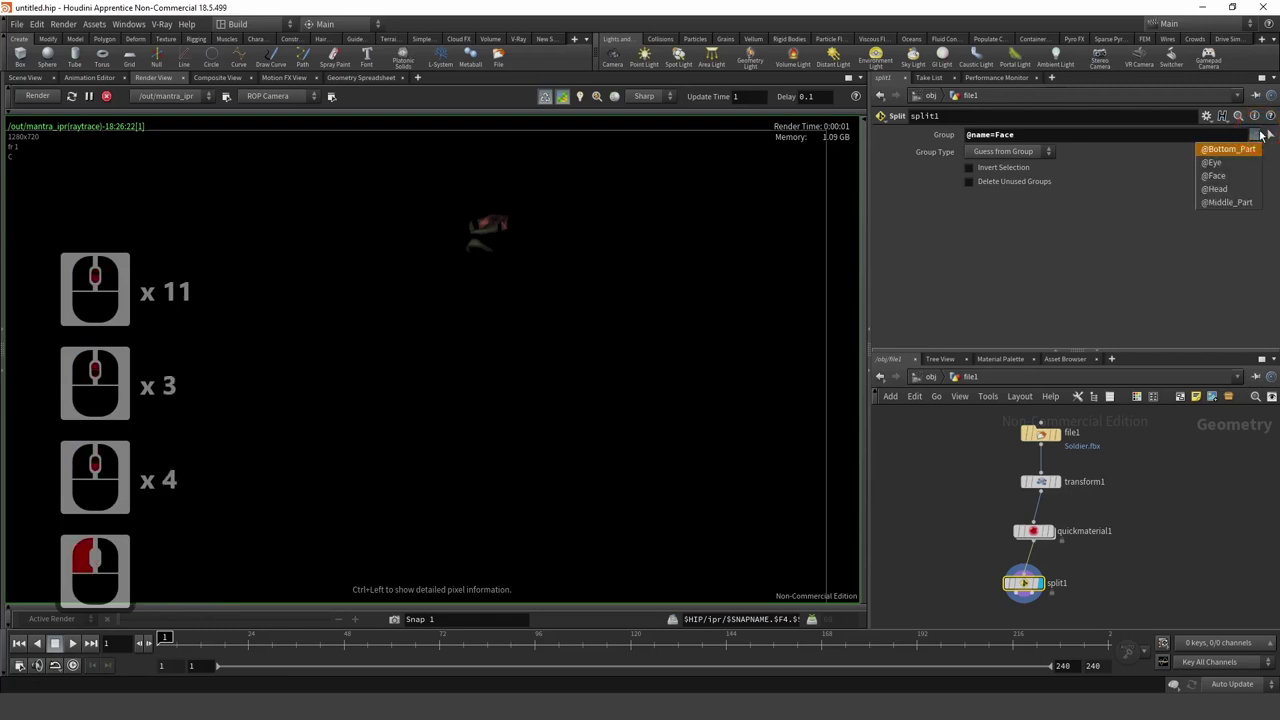
click(1226, 203)
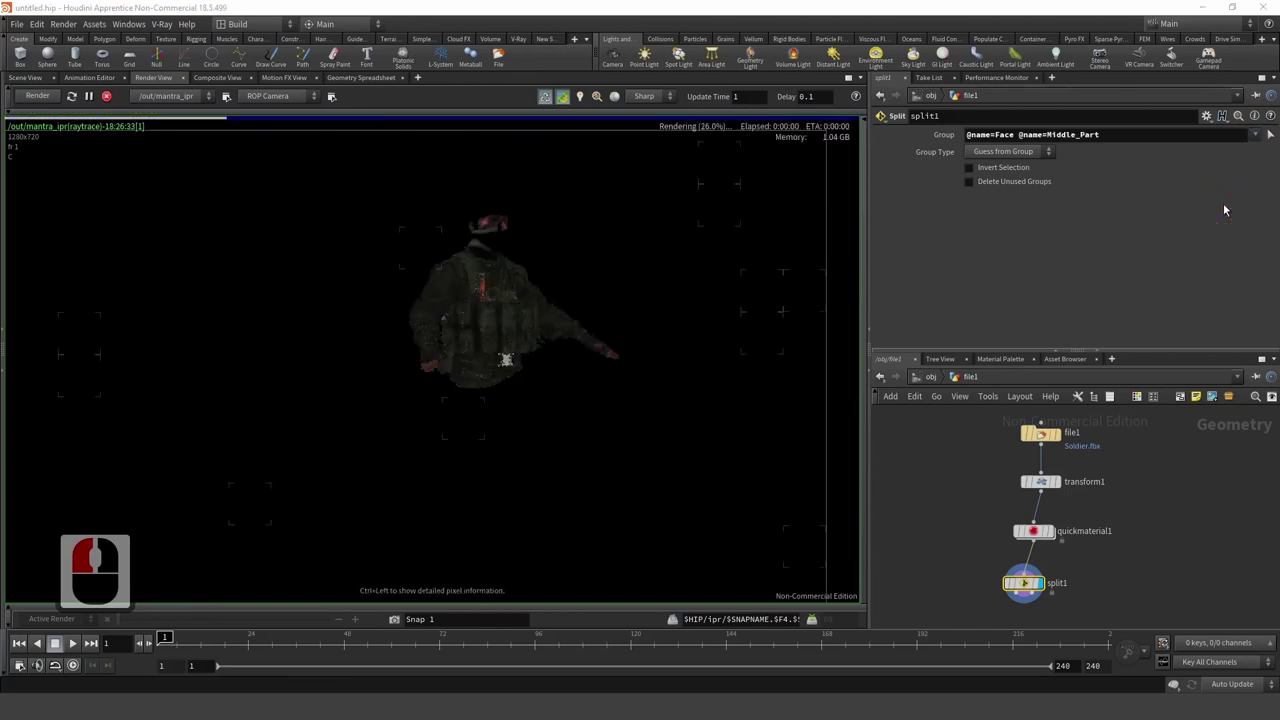
Step: Add a Group Create node fed by split1's second output and make it the displayed node to render the remaining parts
mouse_move(1100, 580)
middle_down()
mouse_move(1086, 474)
mouse_move(1076, 526)
mouse_move(1088, 558)
middle_up()
scroll(1080, 490, up, 3)
scroll(1086, 514, down, 2)
scroll(1074, 529, up, 2)
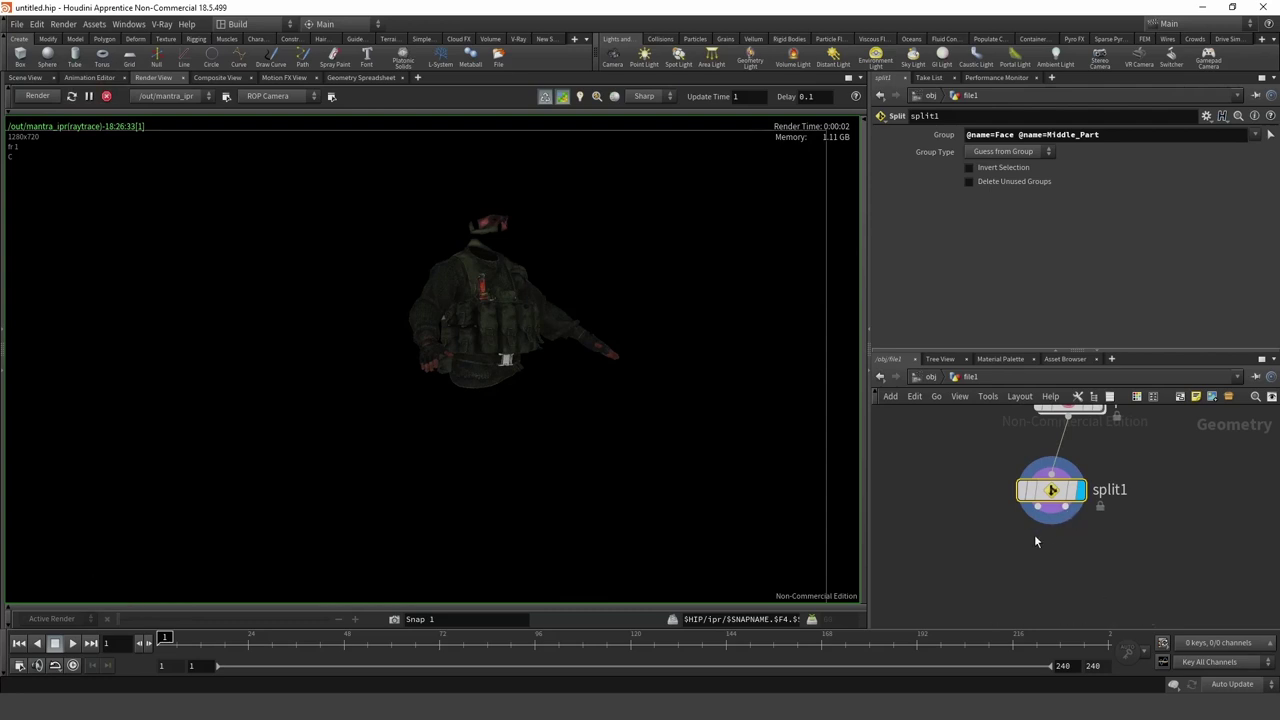
click(1068, 513)
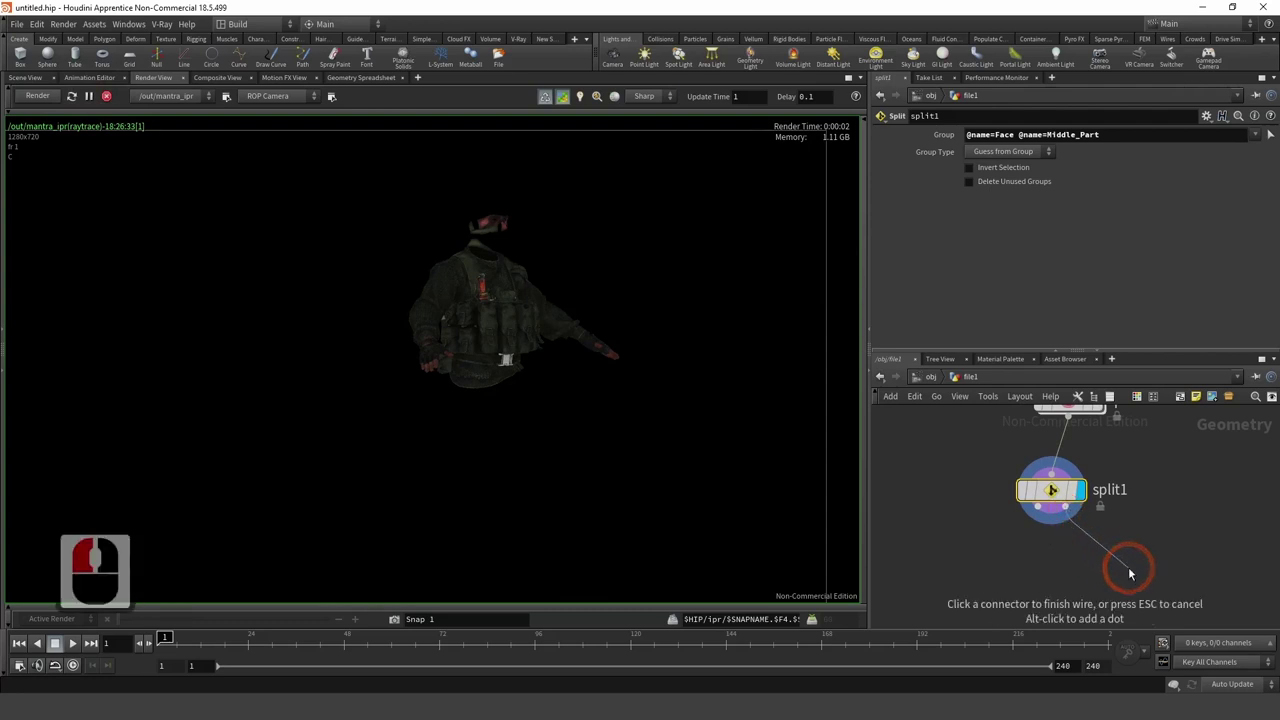
key(Tab)
text(gr)
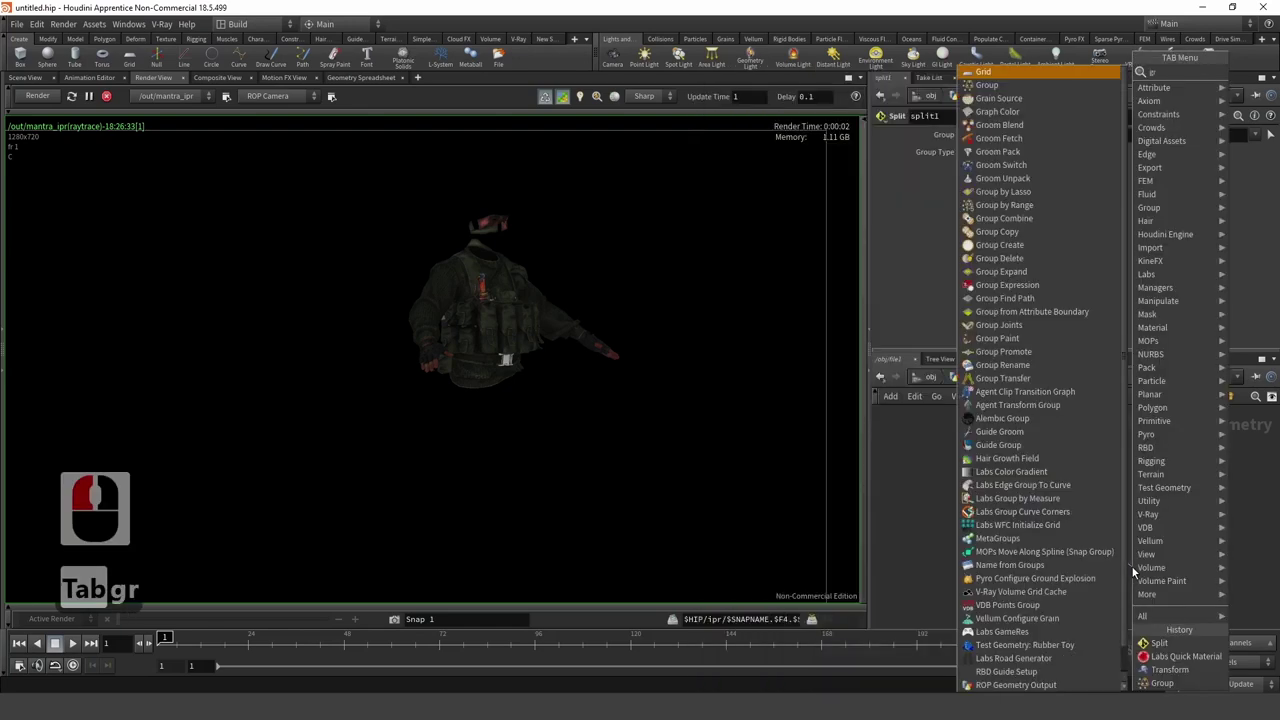
text(oup)
key(Return)
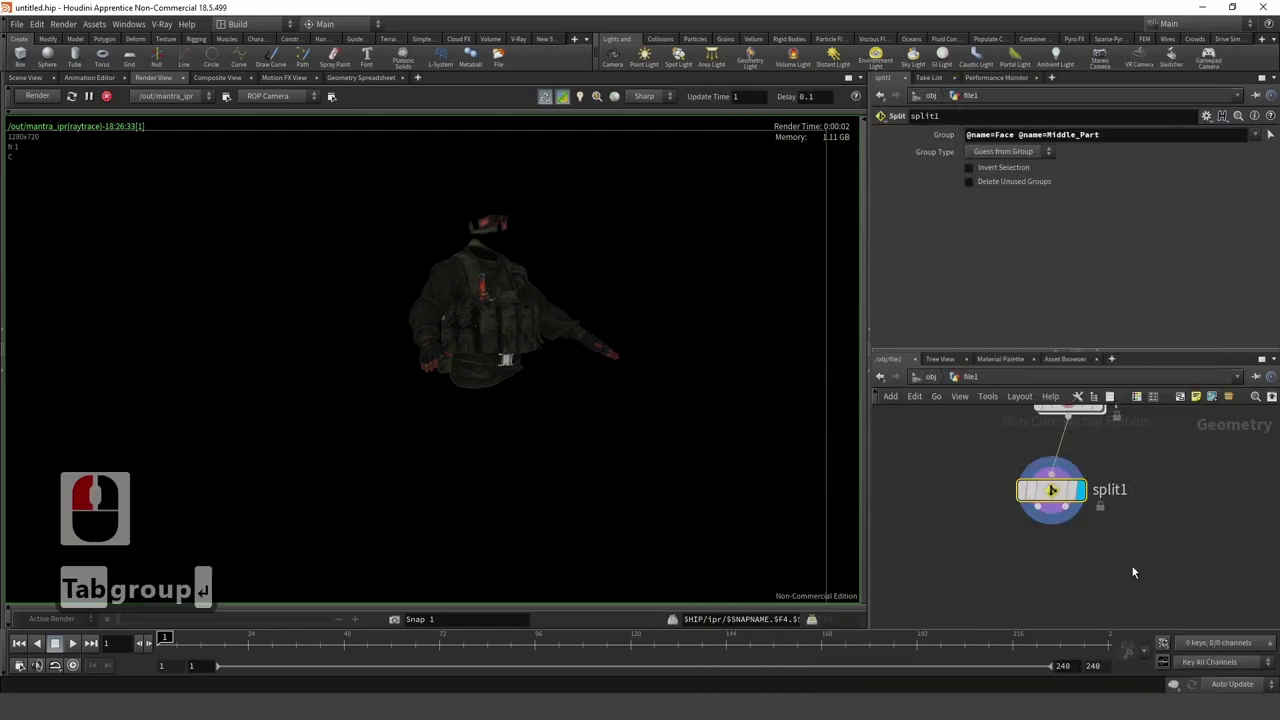
click(1133, 572)
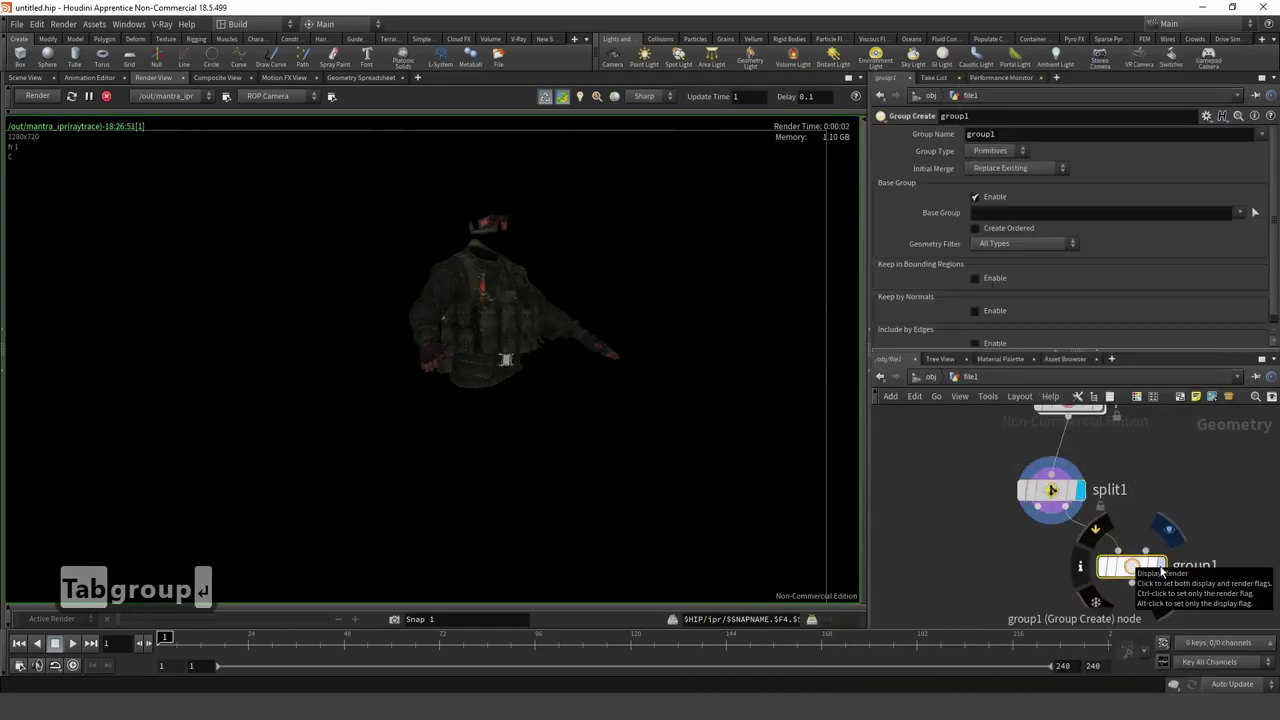
click(1162, 572)
click(515, 305)
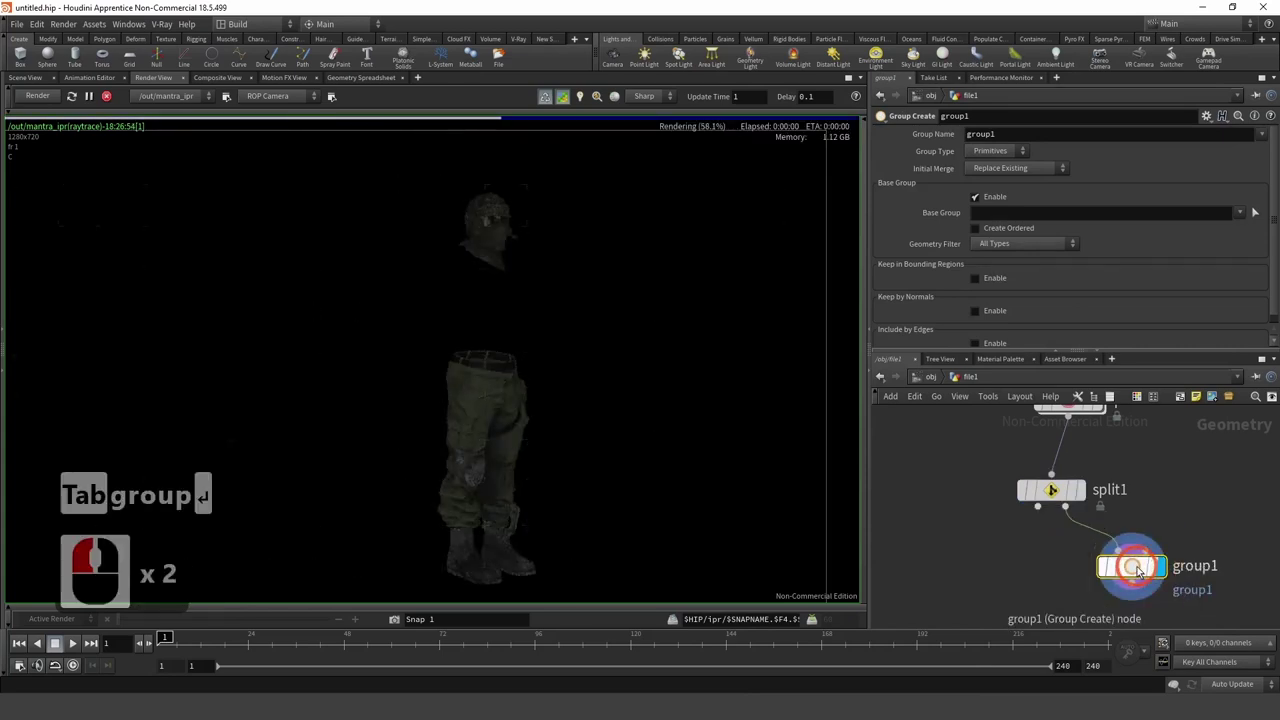